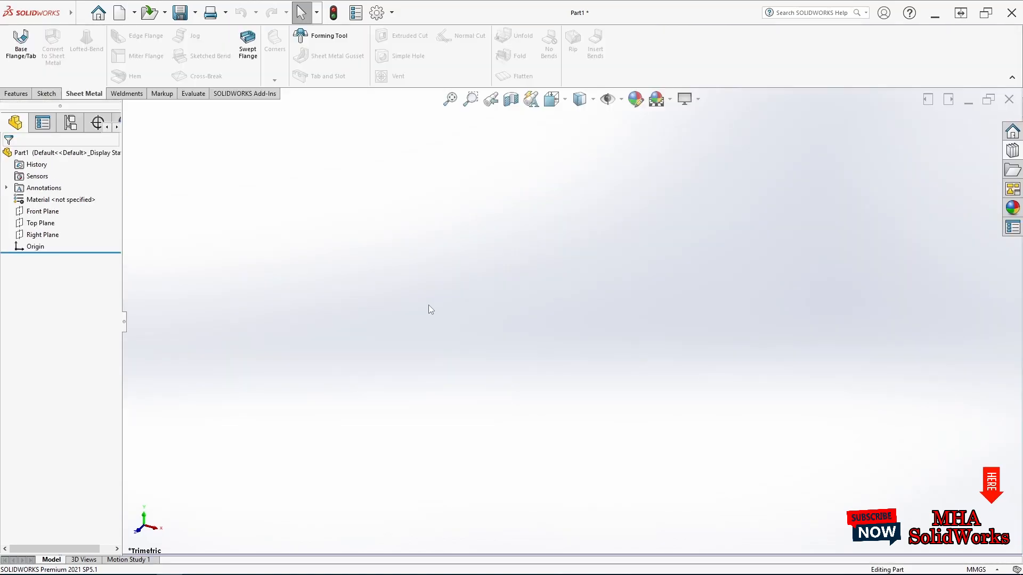
Sketch a center rectangle about 130 by 160 mm on the Front Plane, centred on the origin
click(43, 212)
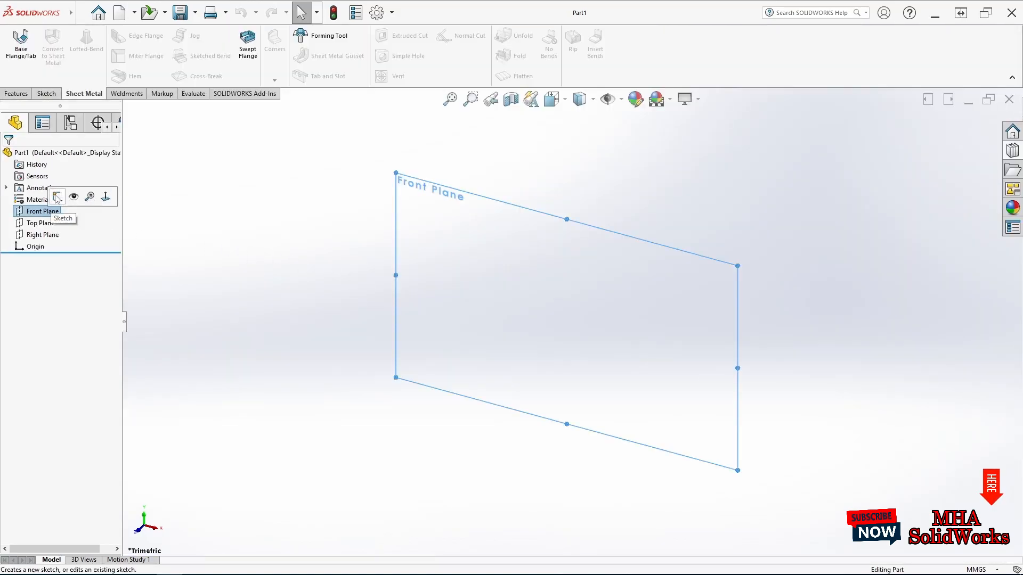
click(73, 195)
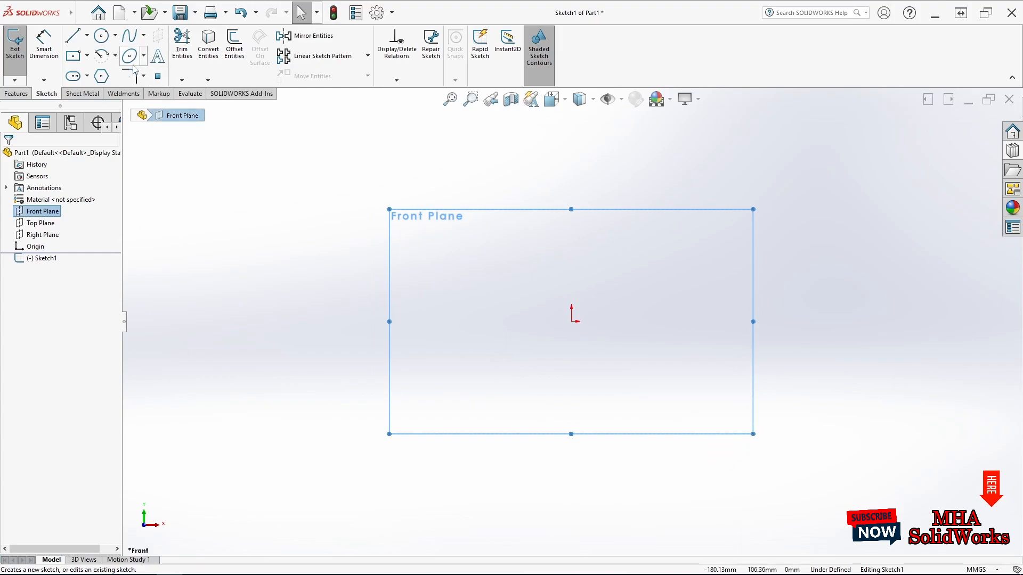
click(74, 58)
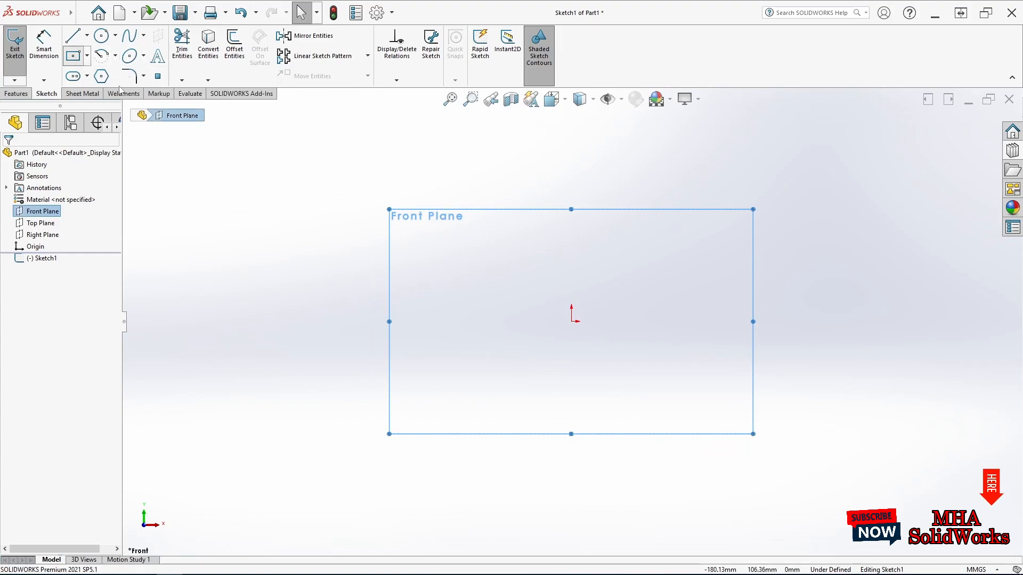
click(572, 321)
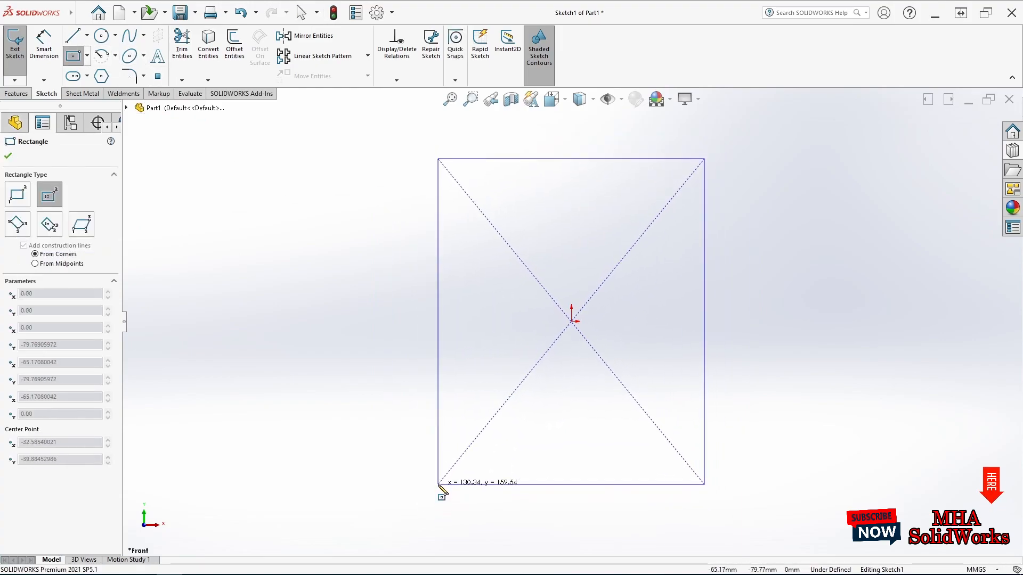
click(437, 484)
Dimension the rectangle to 400 mm wide and 500 mm high, and exit the sketch
click(44, 45)
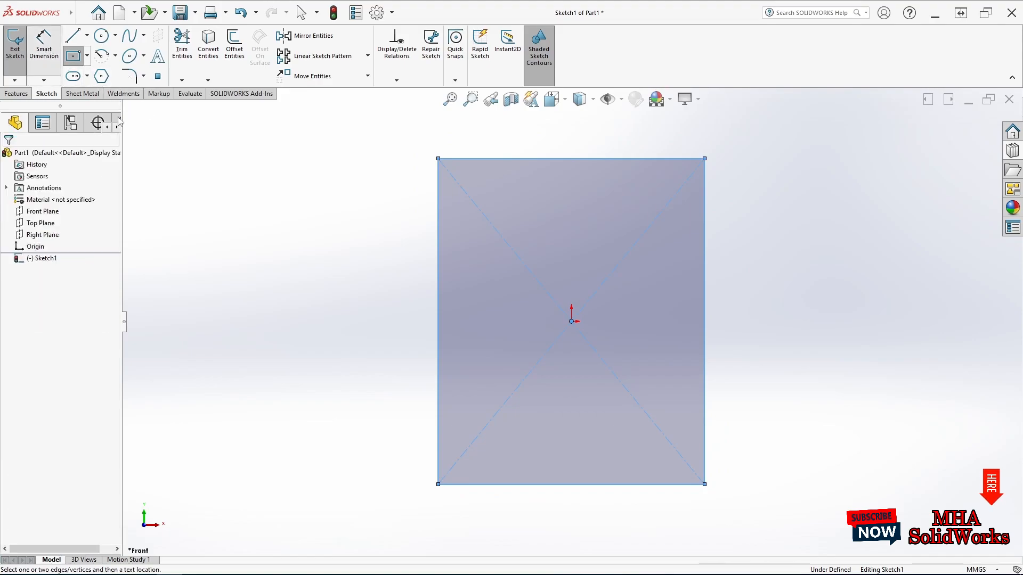
click(574, 485)
click(574, 507)
text(400)
key(Return)
click(438, 363)
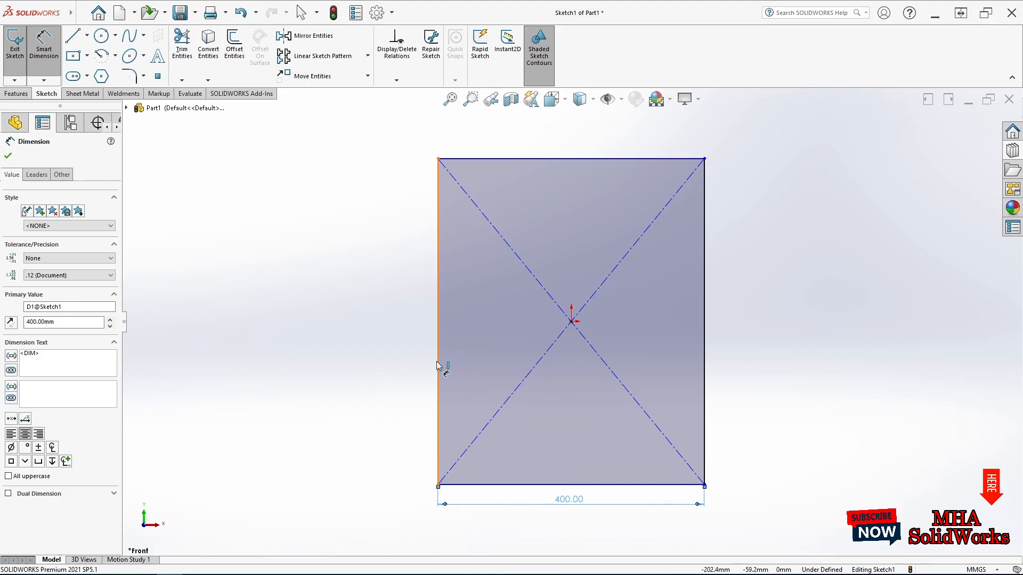
click(388, 331)
text(600)
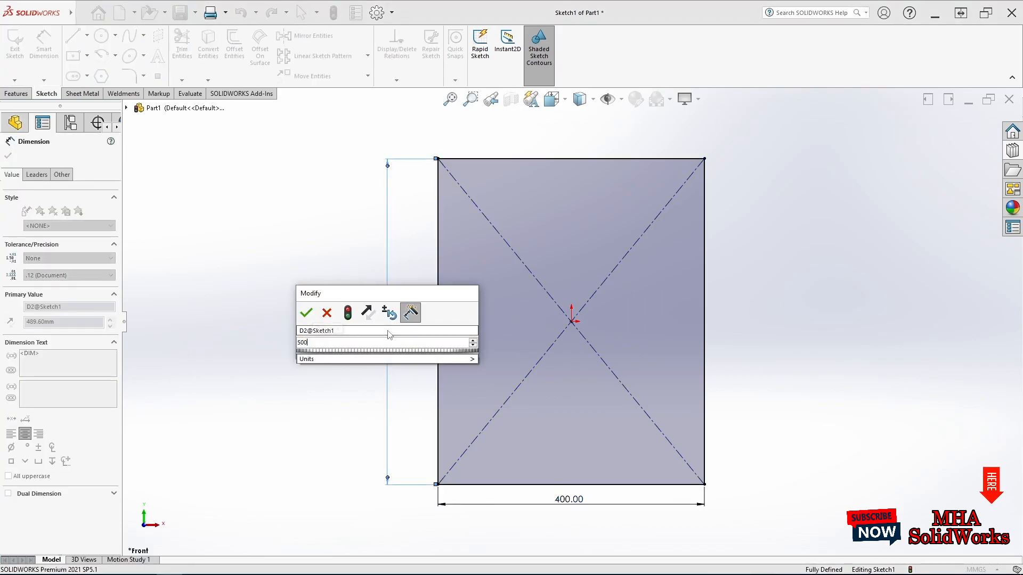
key(Return)
key(Escape)
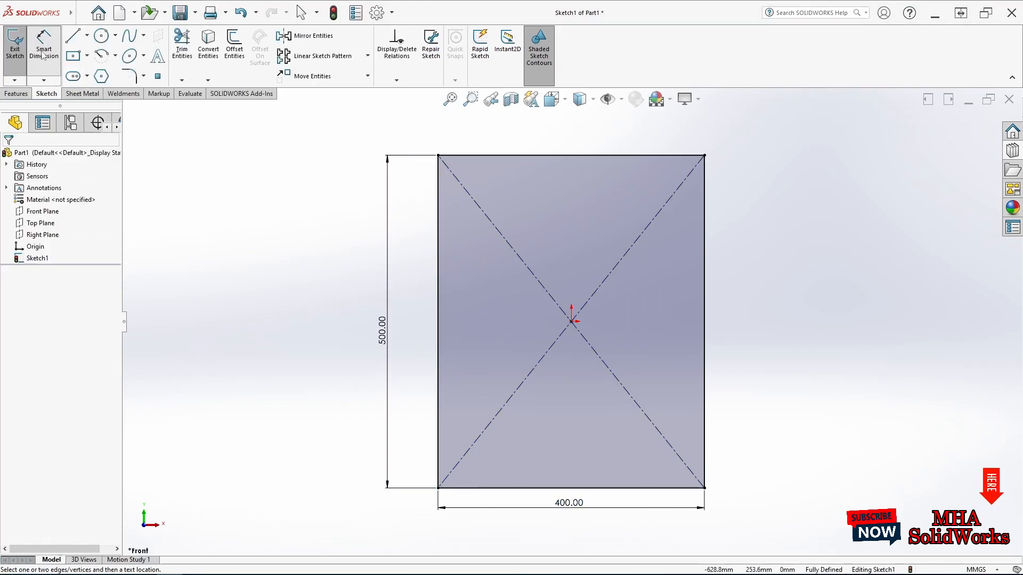
click(18, 63)
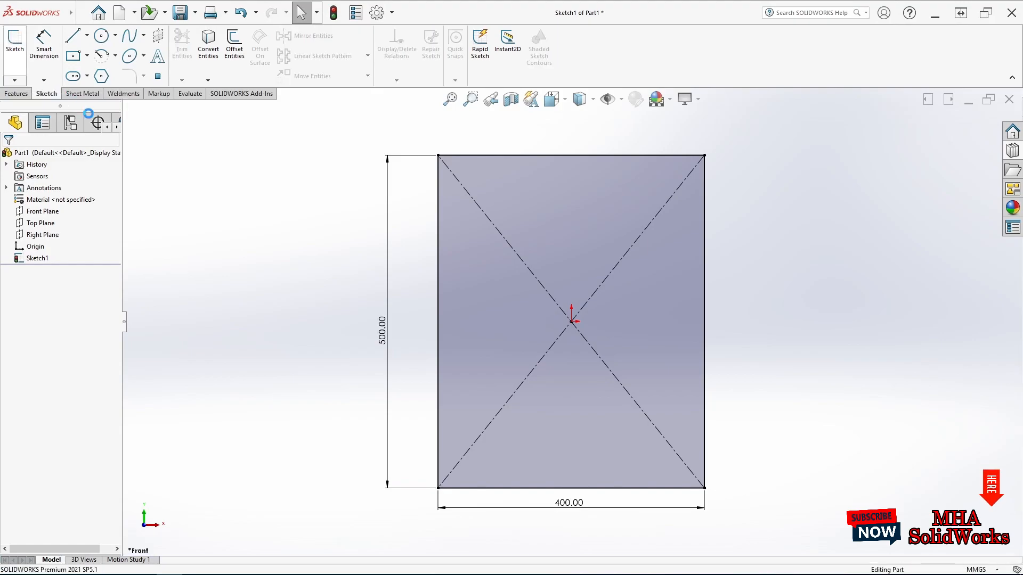
Extrude the rectangle sketch 200 mm with the Mid Plane end condition
click(75, 94)
click(16, 94)
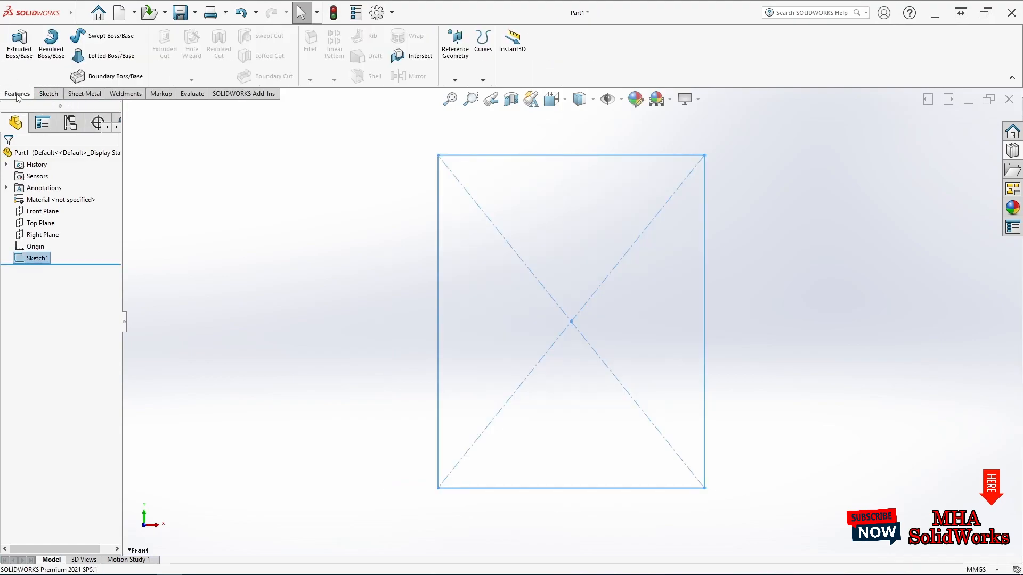
click(19, 46)
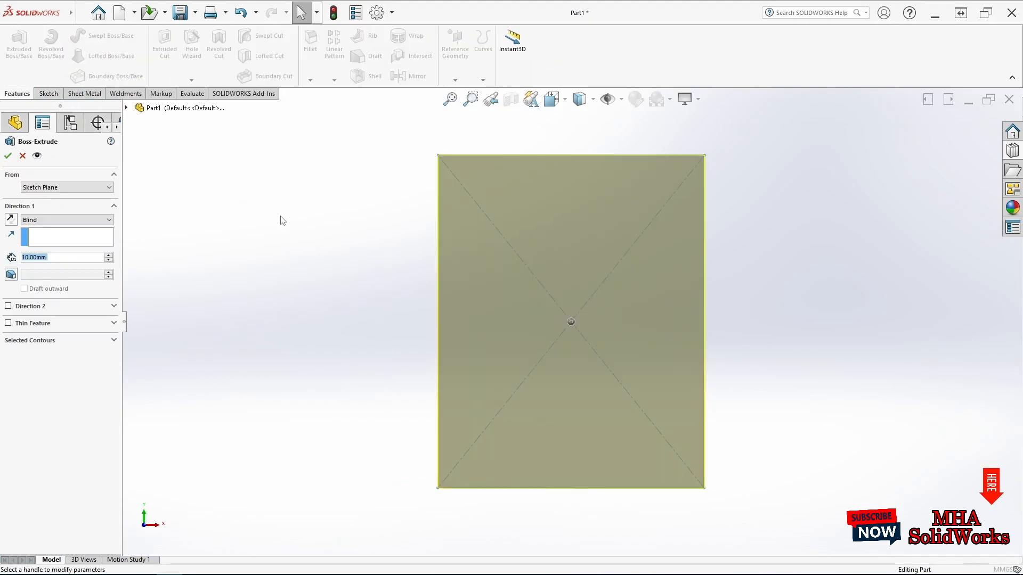
click(85, 220)
click(60, 265)
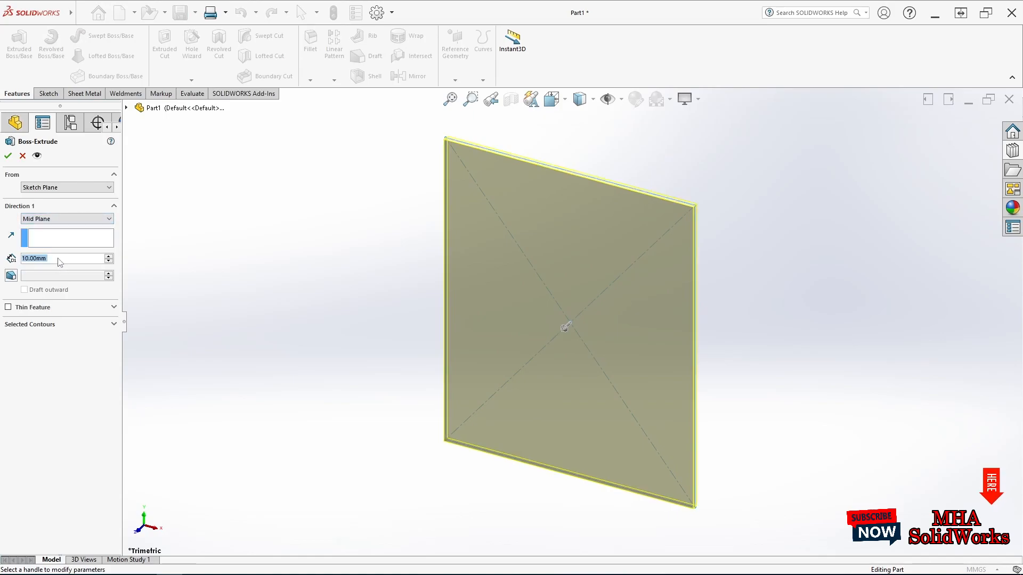
text(200)
key(Return)
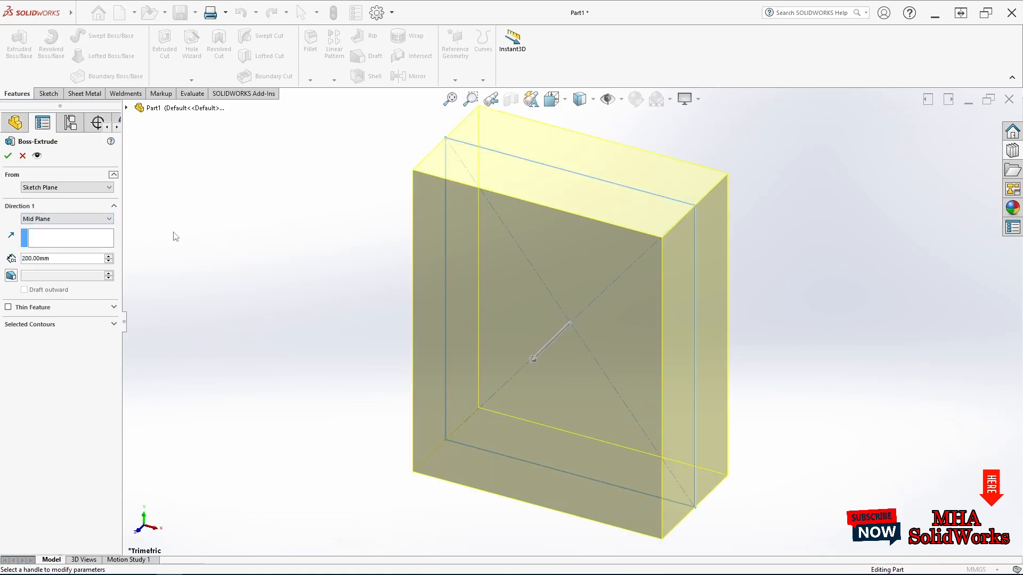
click(8, 155)
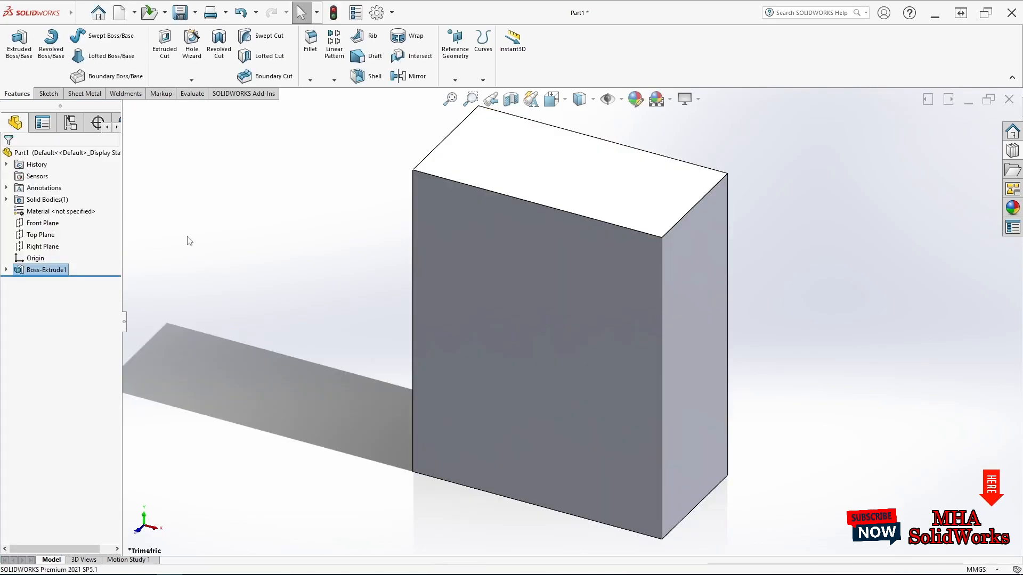
Start Convert to Sheet Metal with the large back face as the fixed face and its two vertical edges as bend edges
middle_drag(197, 238, 630, 335)
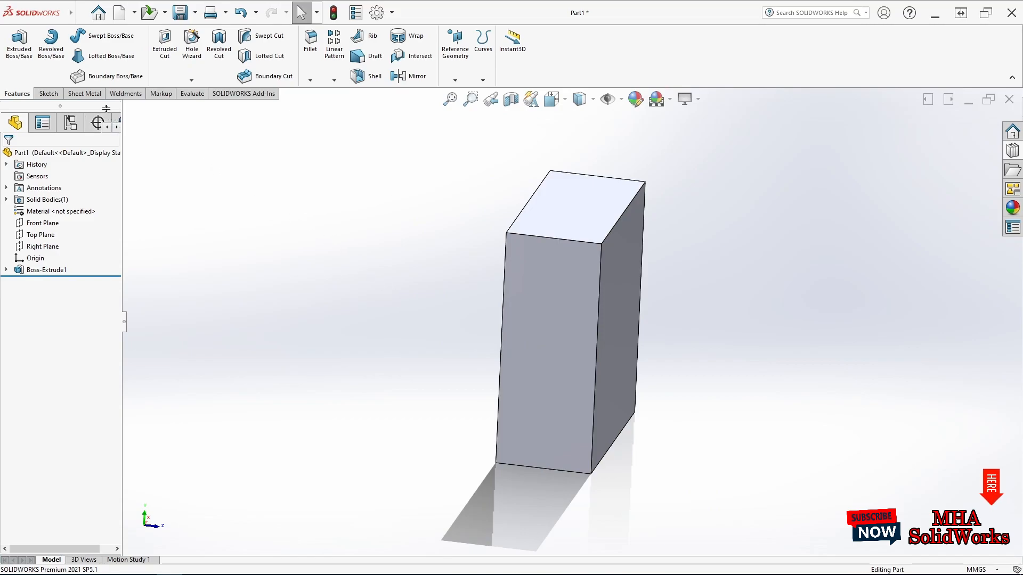
click(96, 95)
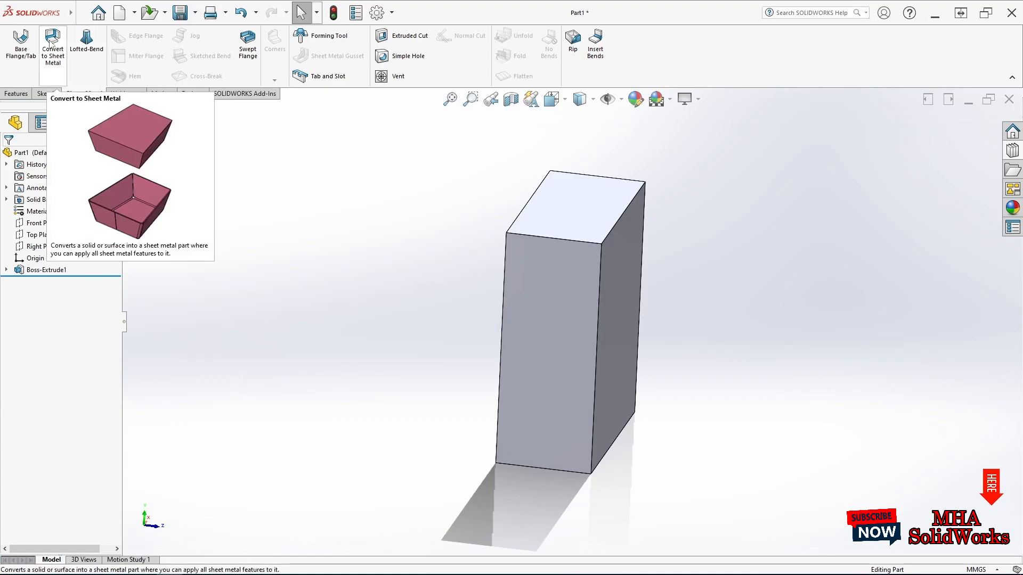
click(51, 43)
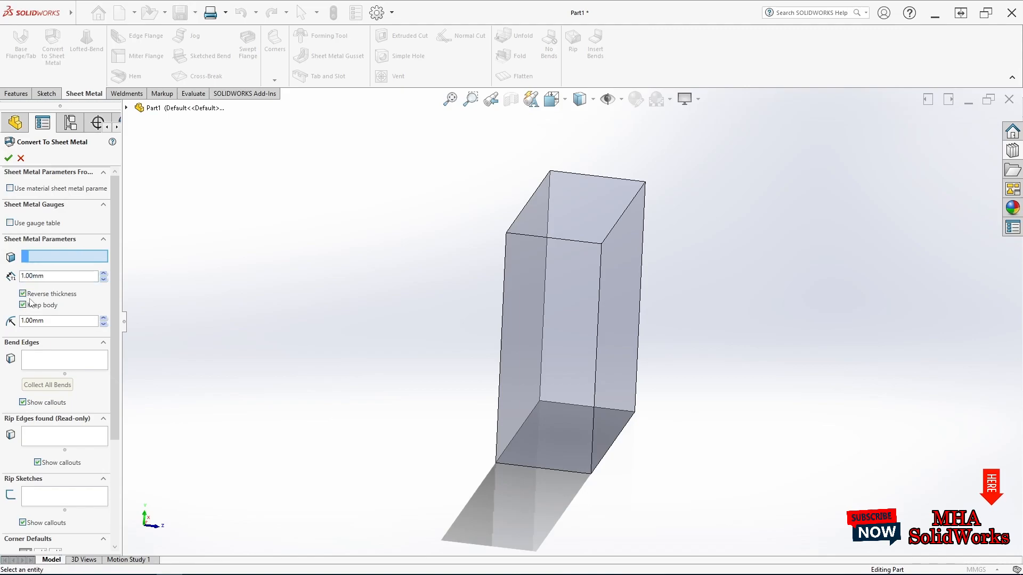
middle_drag(227, 324, 437, 310)
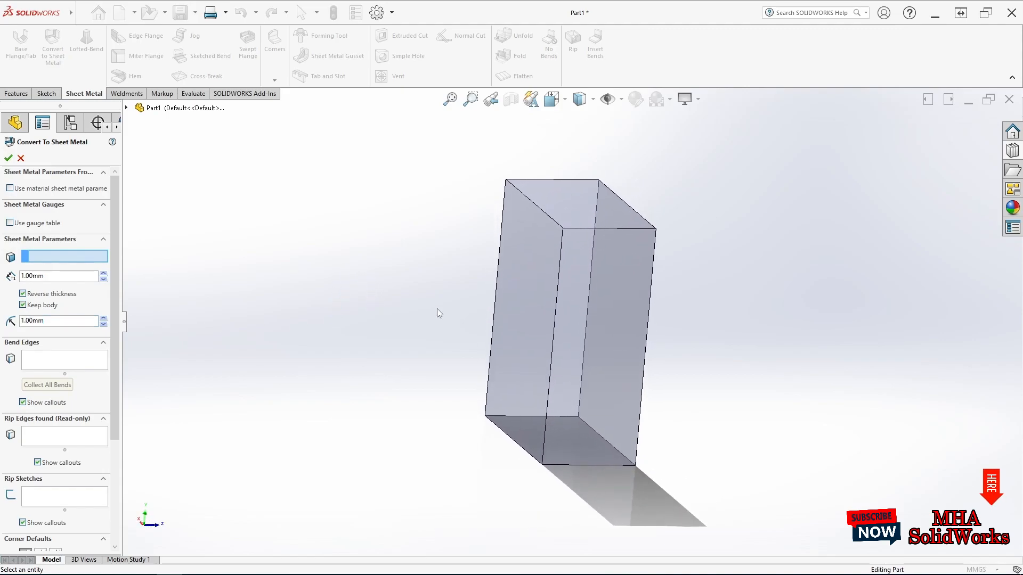
click(525, 302)
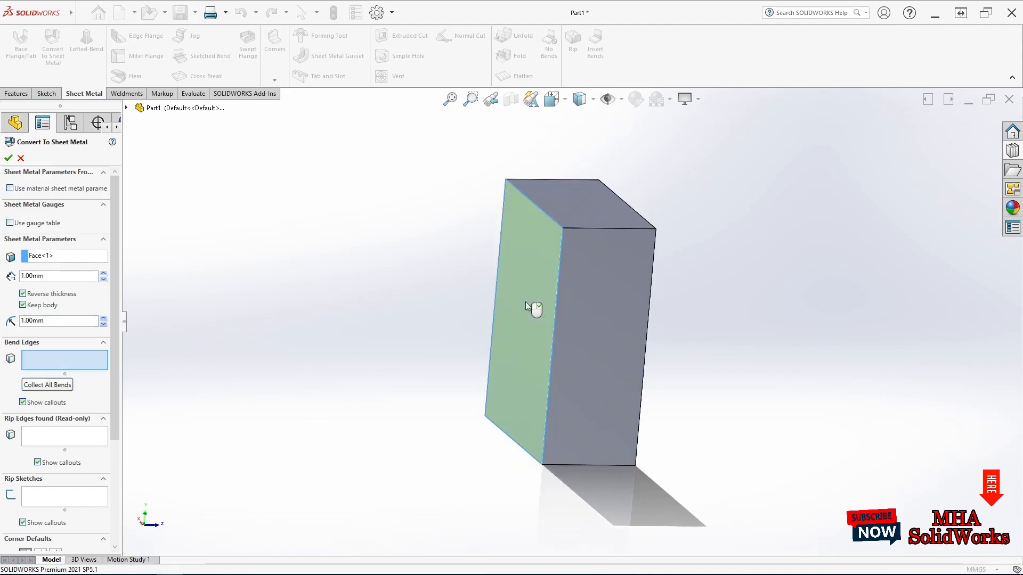
click(555, 319)
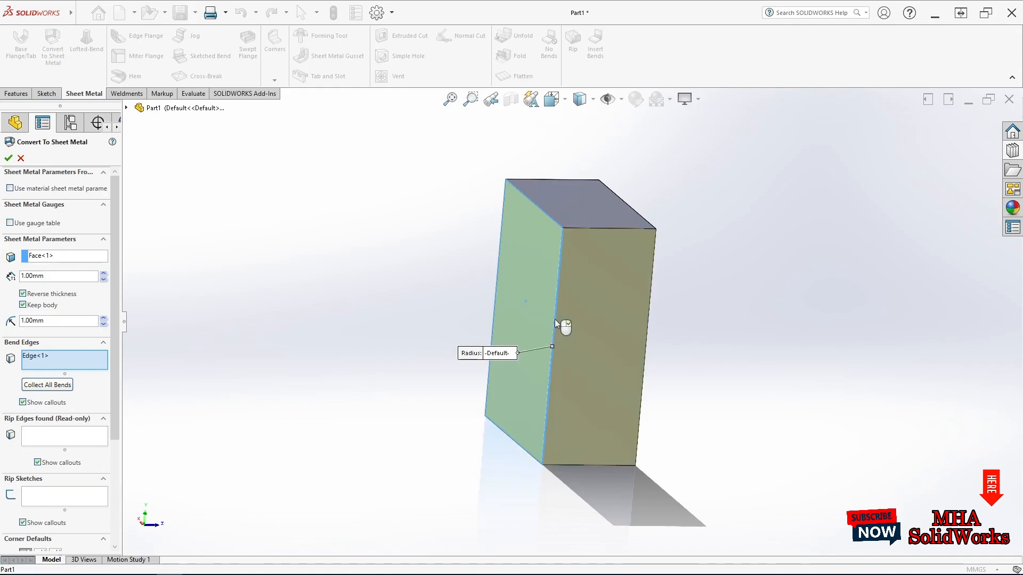
middle_drag(527, 269, 365, 329)
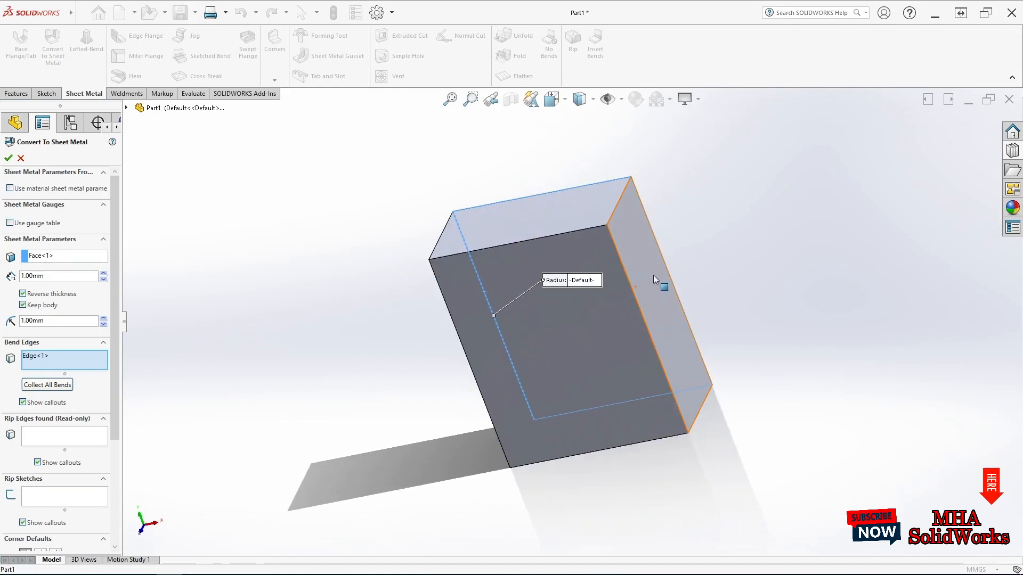
click(666, 276)
Turn off Reverse thickness for the conversion and apply it, keeping the original body
scroll(578, 301, up, 1)
middle_drag(578, 298, 694, 252)
scroll(539, 235, down, 3)
scroll(521, 237, down, 2)
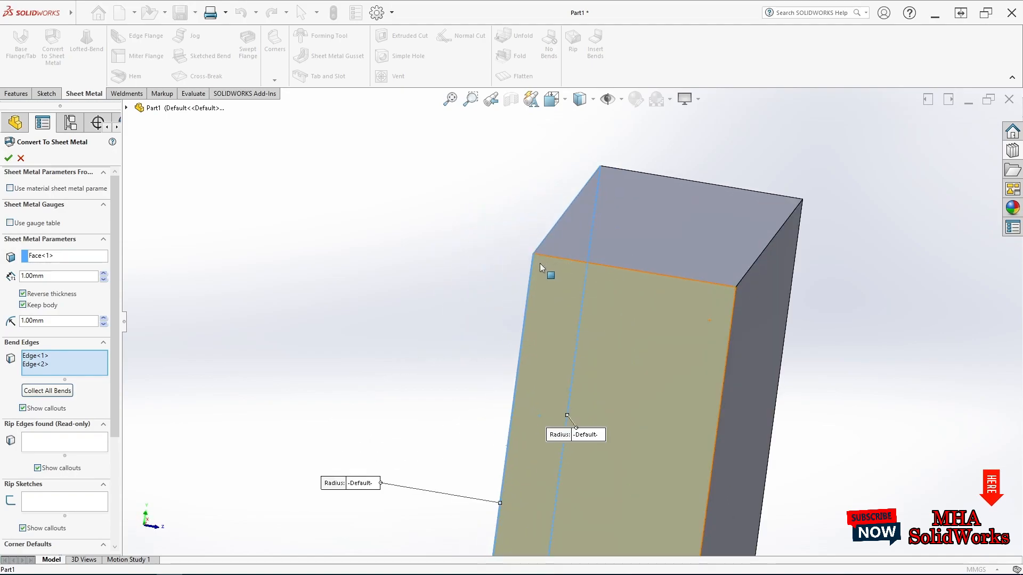
middle_drag(540, 263, 527, 334)
scroll(544, 261, down, 7)
scroll(542, 275, down, 2)
middle_drag(535, 278, 528, 296)
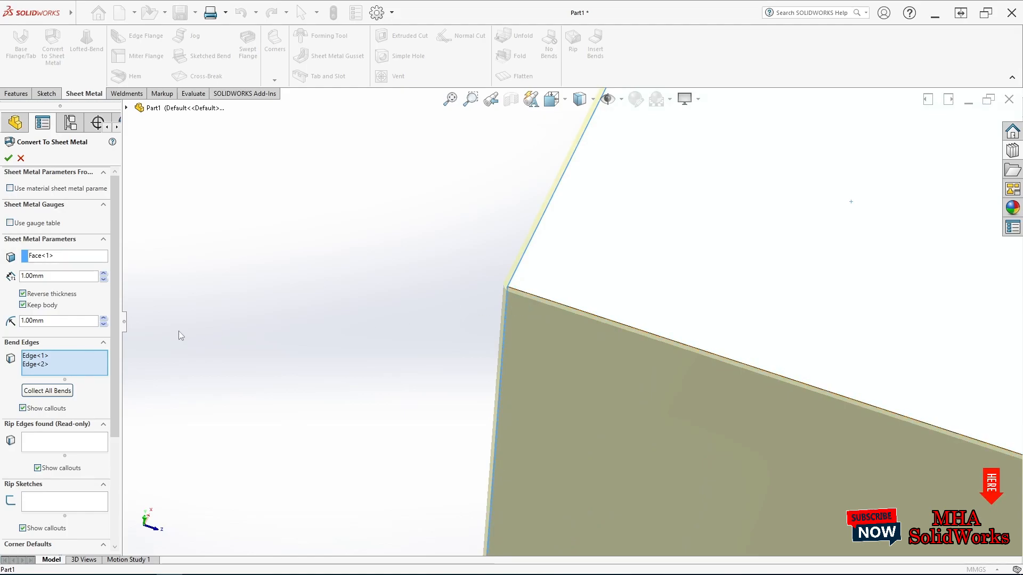
click(24, 294)
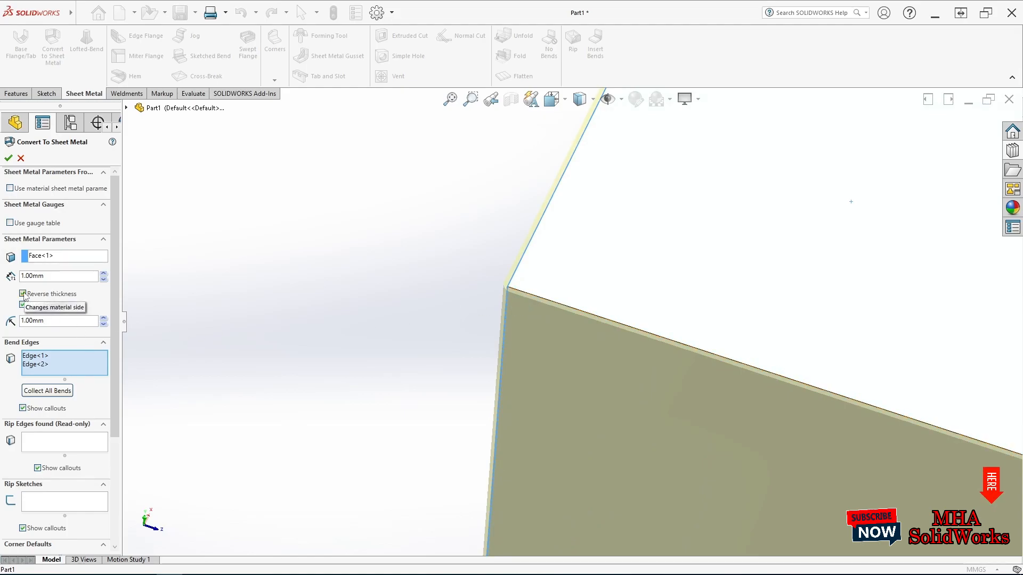
scroll(527, 278, up, 5)
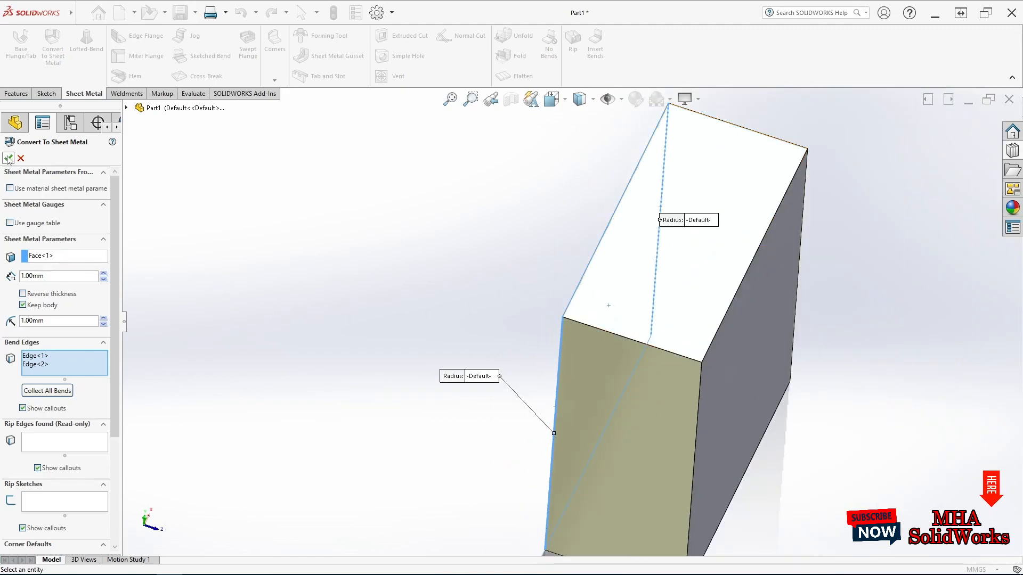
middle_drag(507, 283, 547, 376)
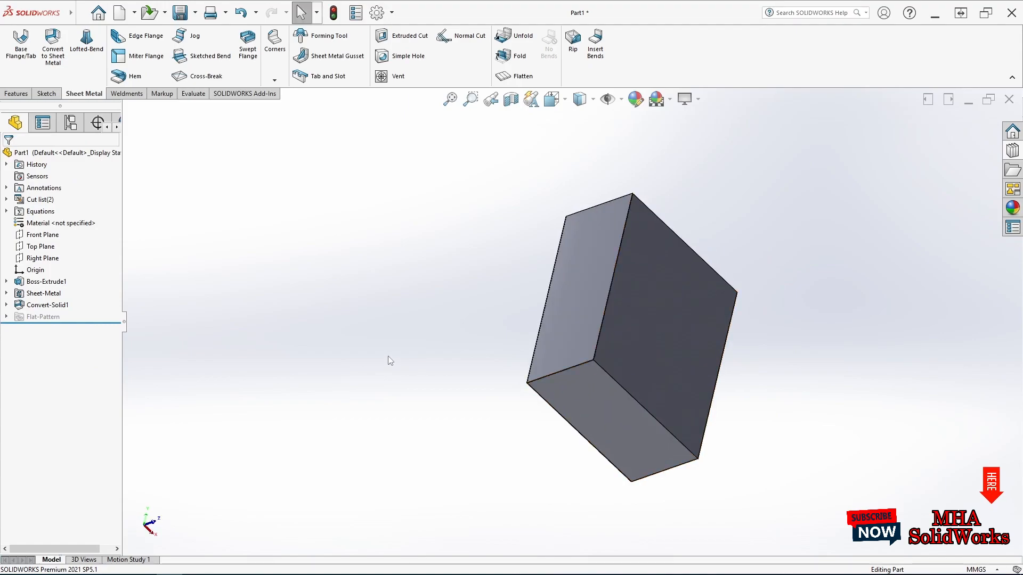
Convert the solid's bottom face to a second sheet metal body with Reverse thickness on and Keep body off
click(56, 56)
middle_drag(537, 452, 512, 455)
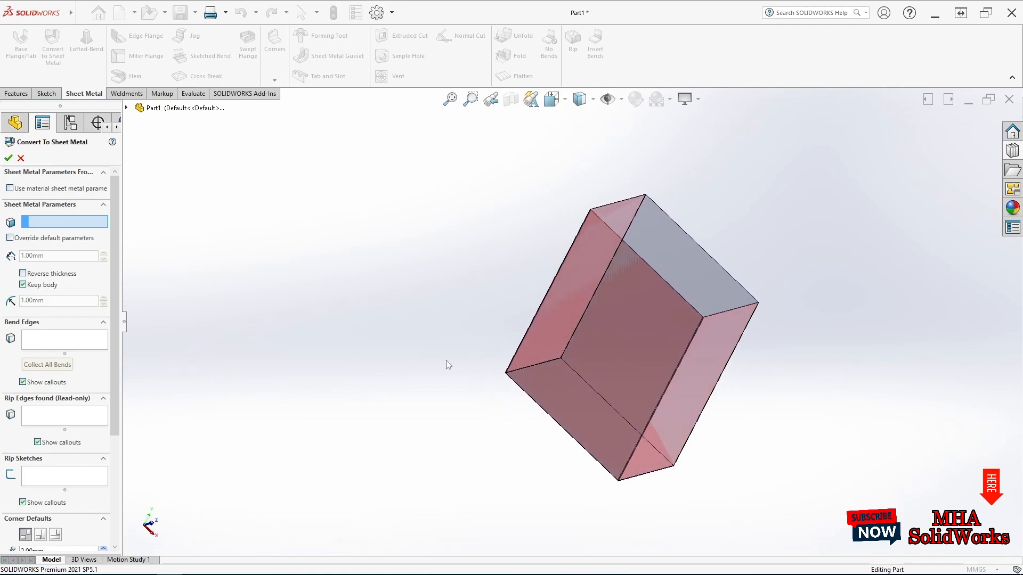
click(595, 404)
scroll(586, 400, down, 6)
middle_drag(568, 331, 566, 415)
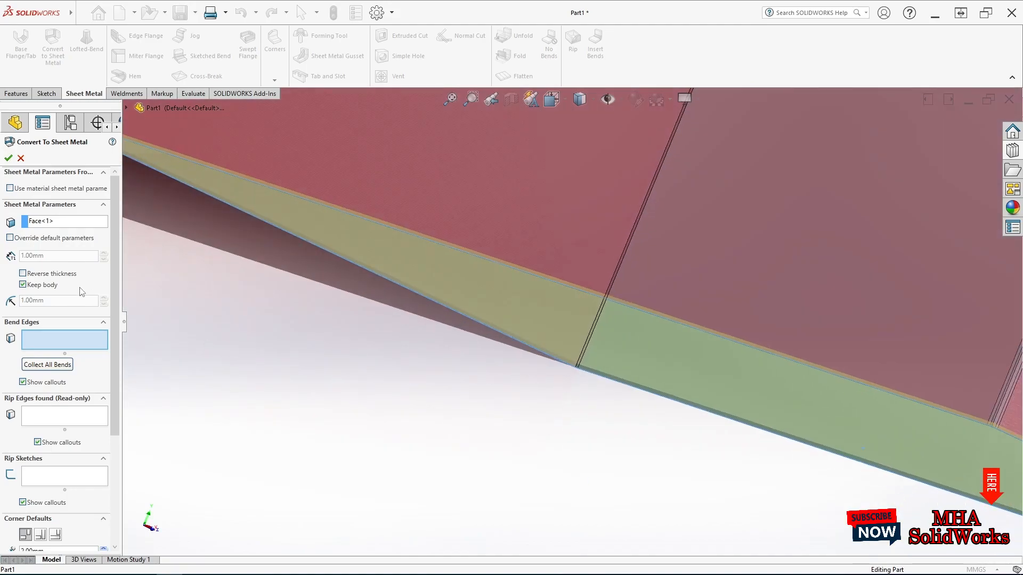
click(23, 274)
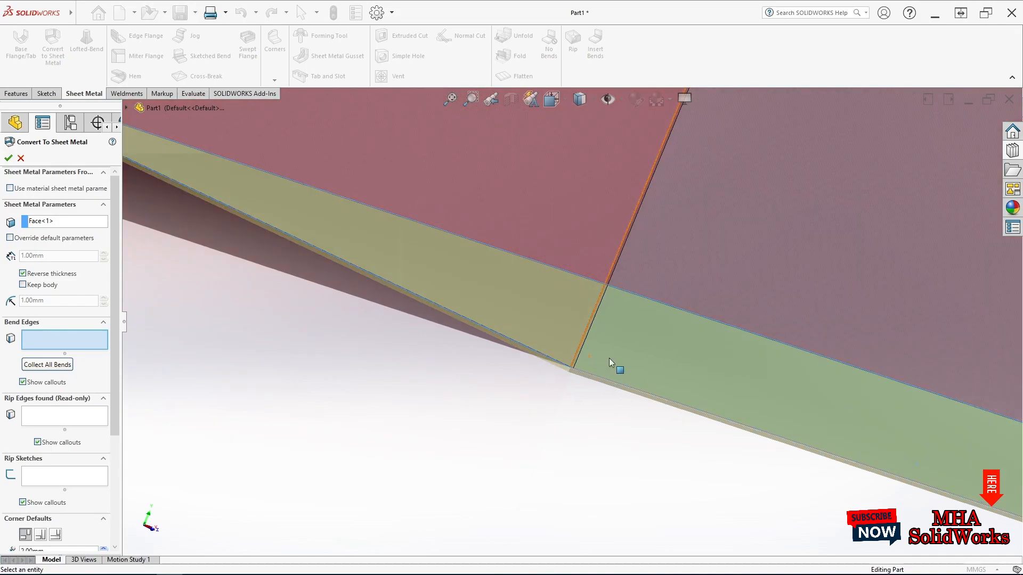
scroll(576, 367, up, 5)
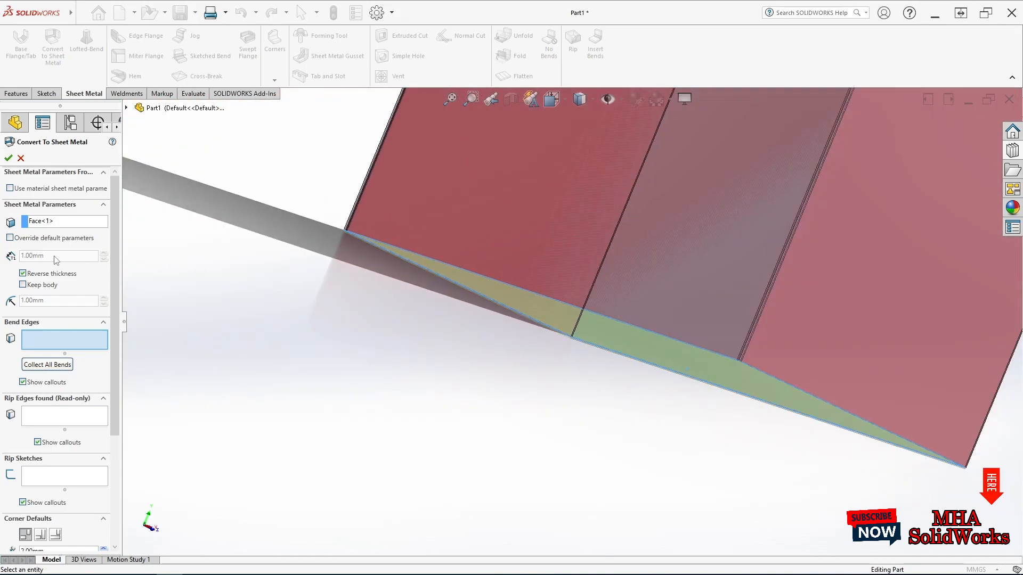
click(8, 158)
Set up a 20 mm edge flange on the left side wall's front vertical edge, using the Material Outside position
scroll(486, 254, up, 5)
middle_drag(512, 244, 486, 301)
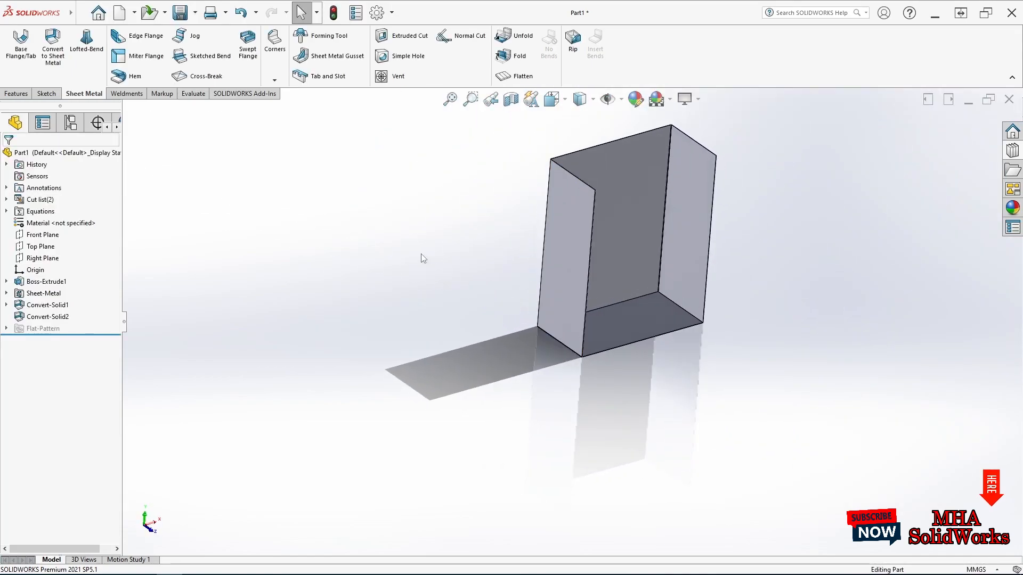
click(139, 36)
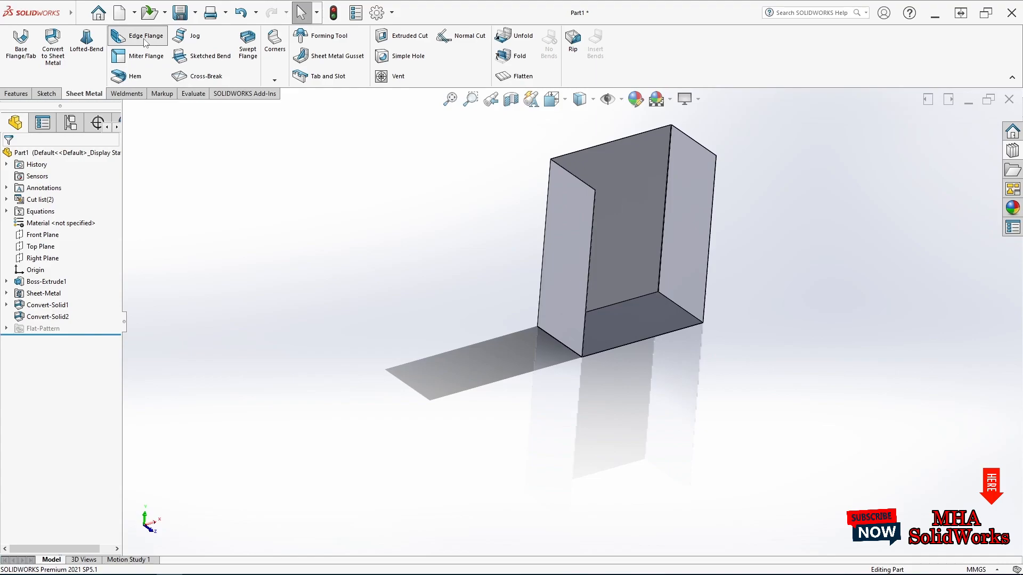
click(585, 295)
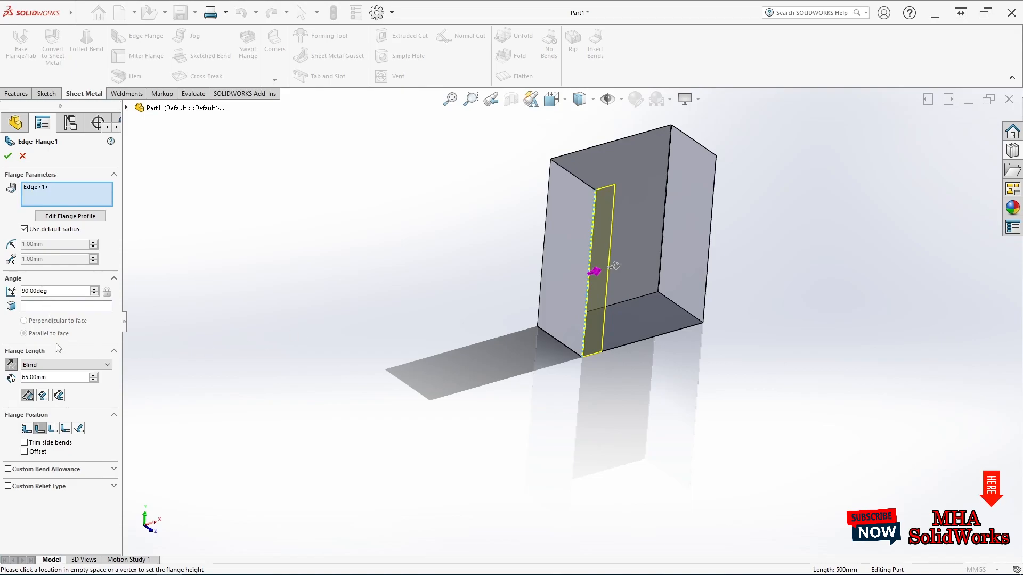
text(20)
key(Return)
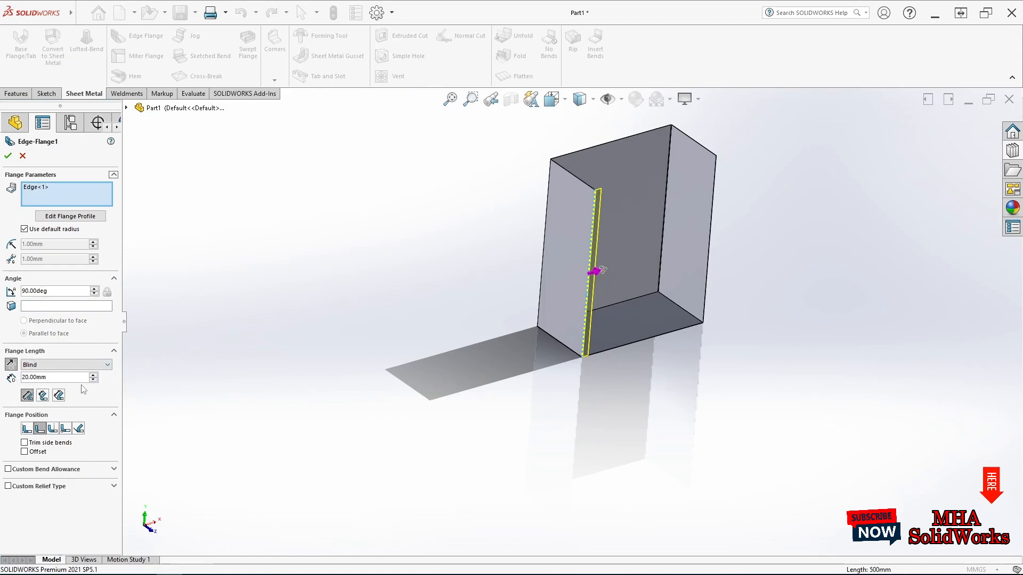
click(41, 429)
Edit the edge flange's profile sketch and dimension its depth at 20 mm between the wall's outer edge and the profile's long free line
middle_drag(453, 340, 447, 303)
click(70, 216)
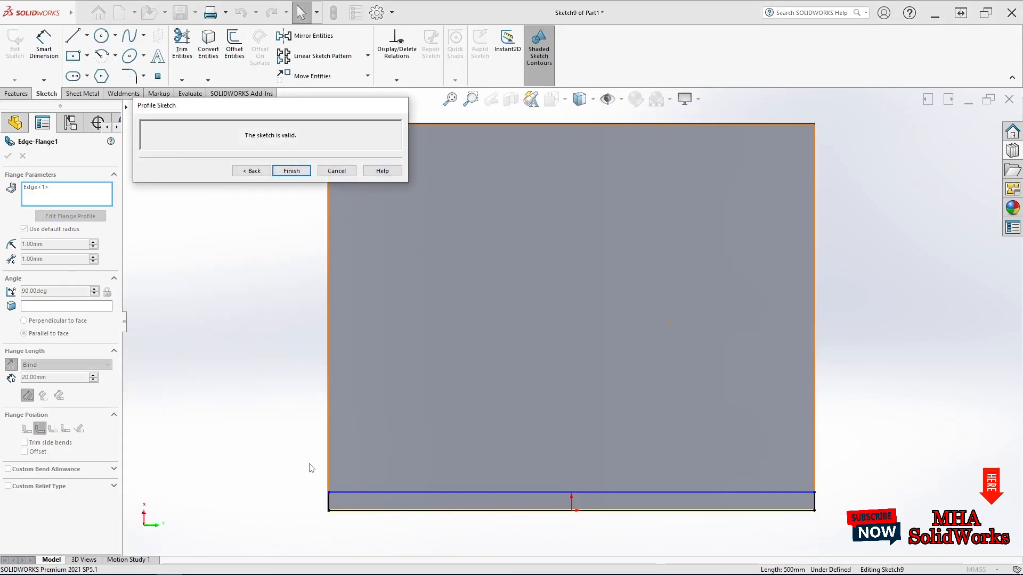
click(48, 52)
scroll(395, 510, down, 2)
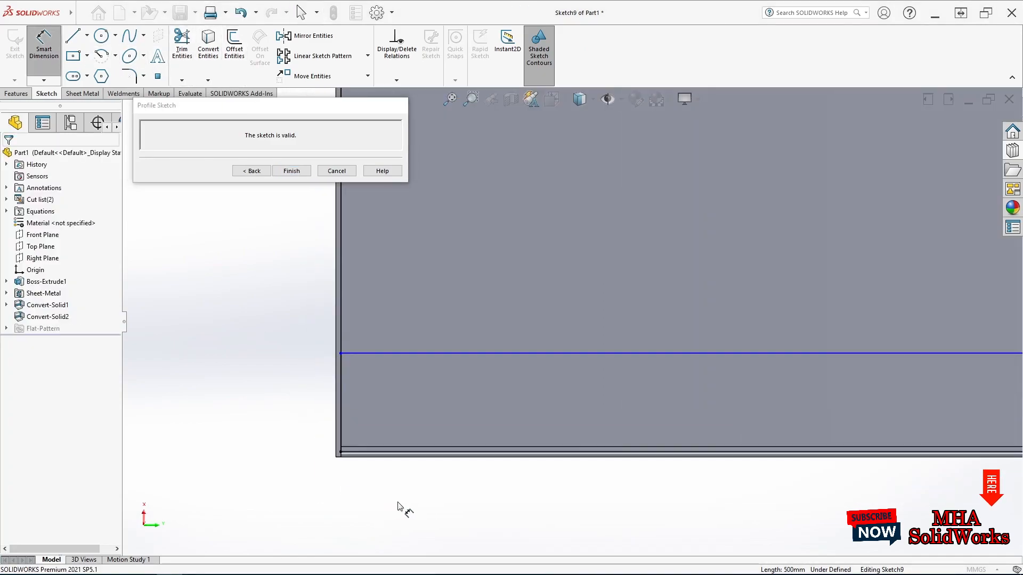
click(413, 456)
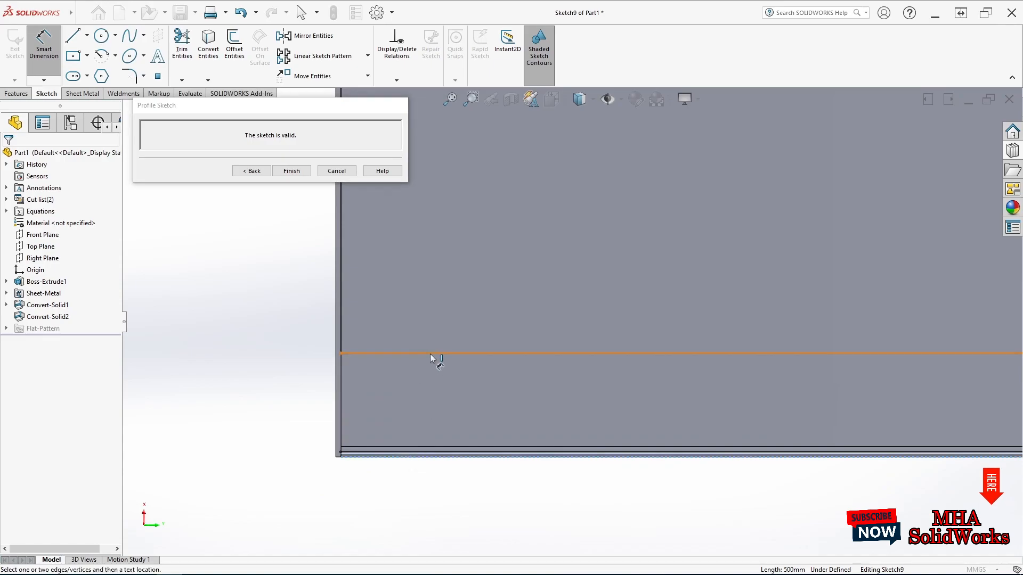
click(433, 354)
click(275, 389)
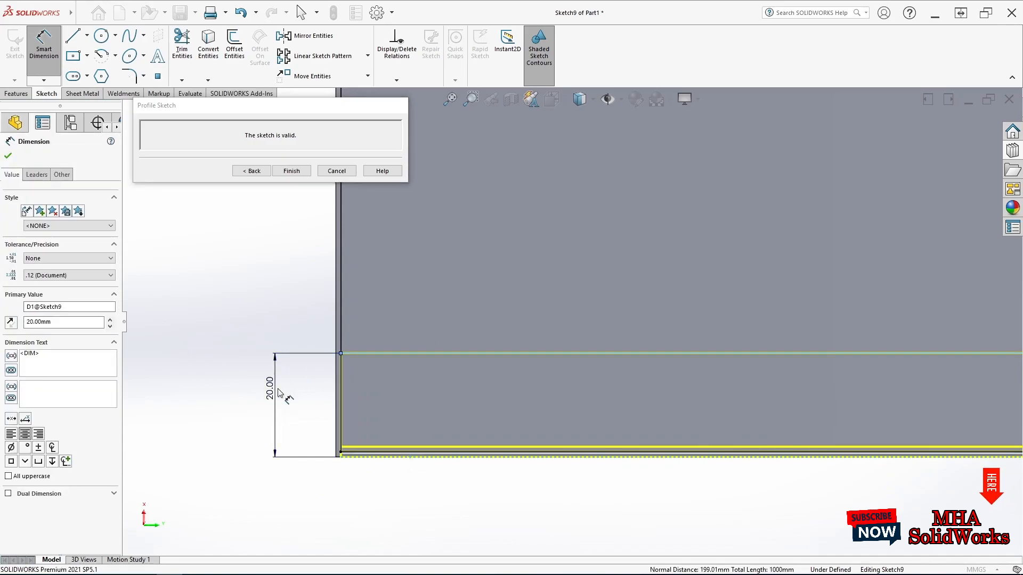
click(193, 369)
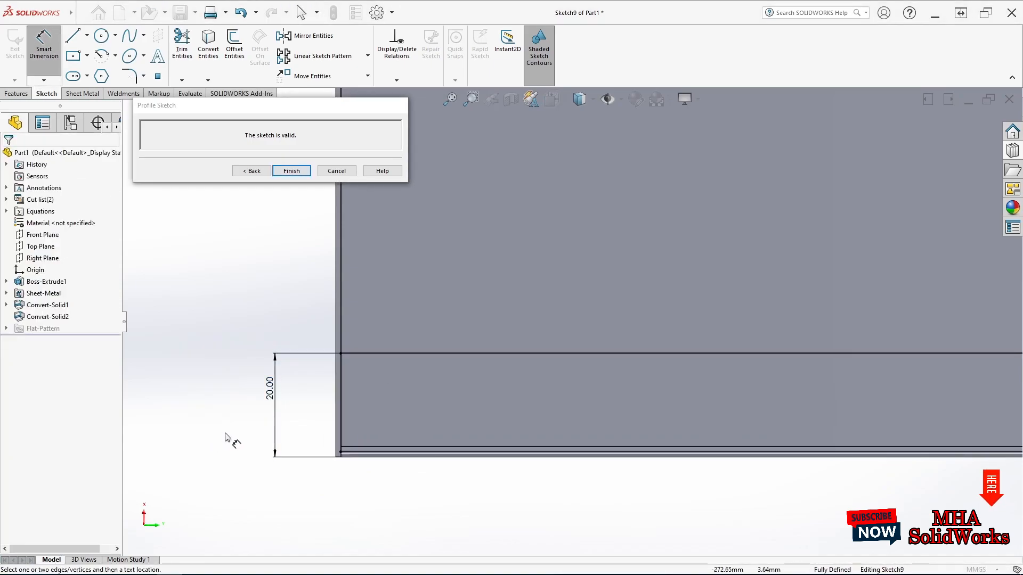
key(Escape)
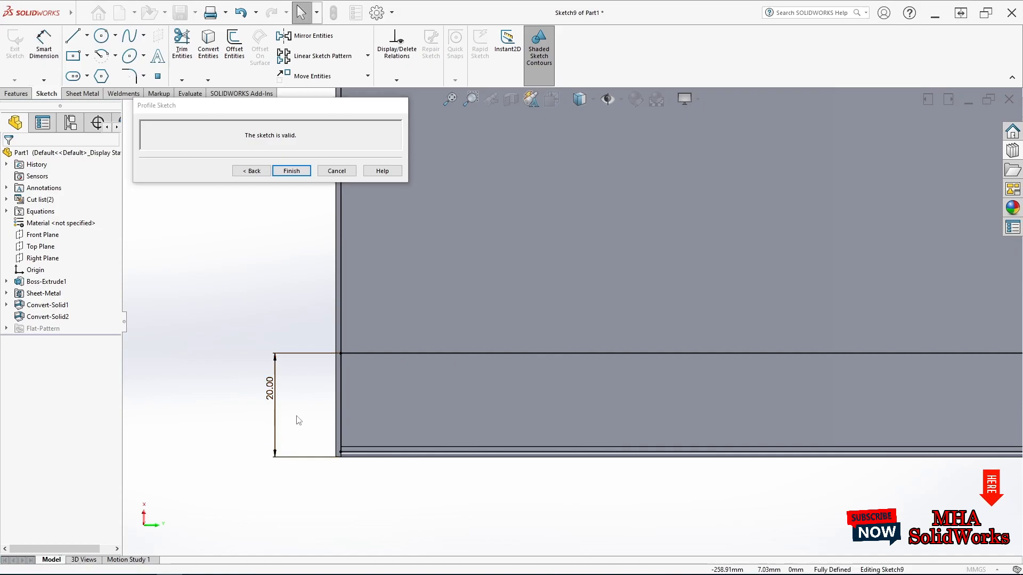
Remove the vertical relation from the flange profile's left end line and slant it by moving its free corner inward
click(341, 414)
key(Escape)
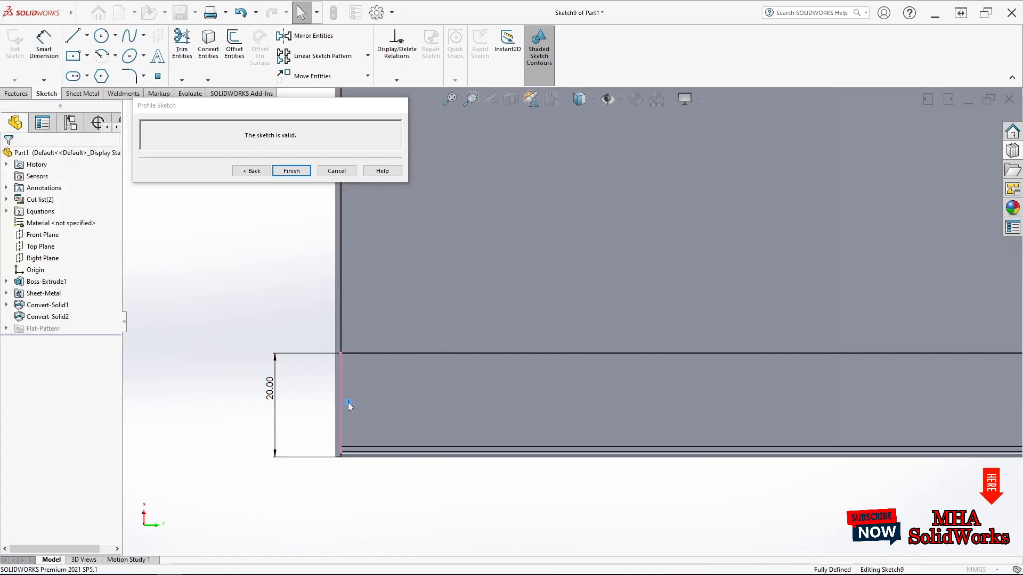
drag(339, 352, 414, 354)
click(220, 319)
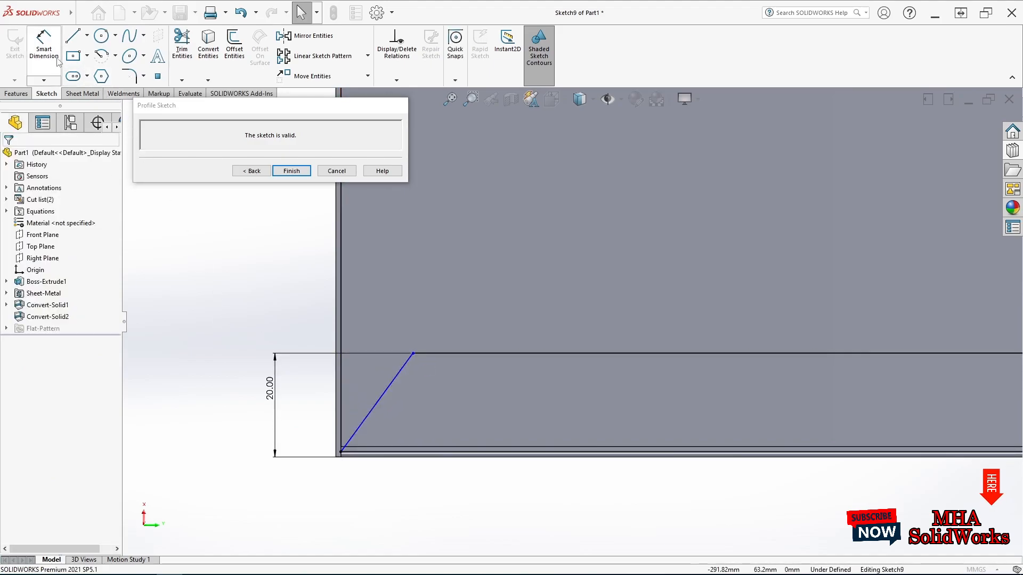
Dimension the angle between the slanted left end line and the flange's base edge at 45°
click(44, 43)
click(384, 400)
click(402, 452)
click(417, 425)
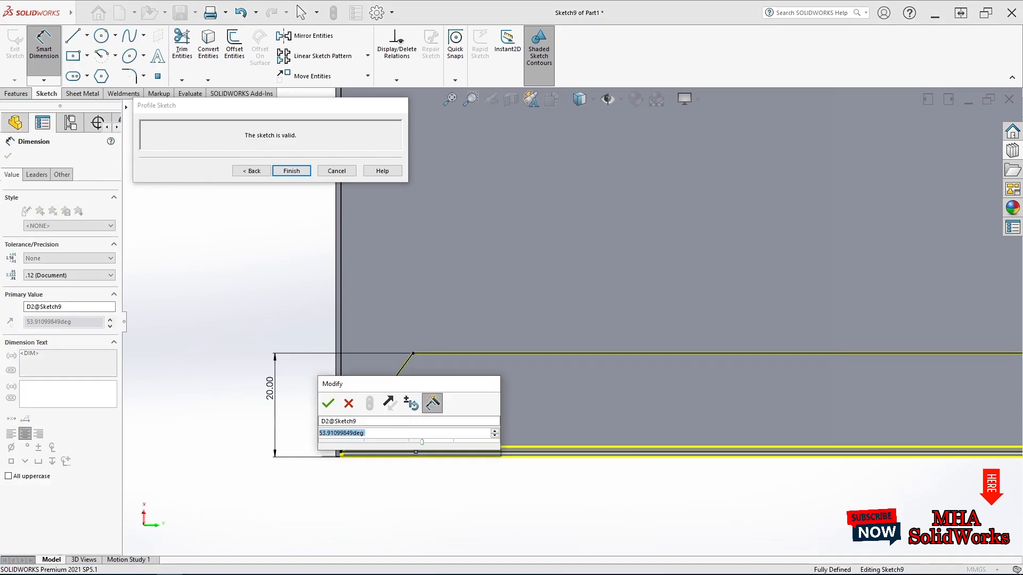
text(45)
key(Return)
scroll(497, 485, up, 6)
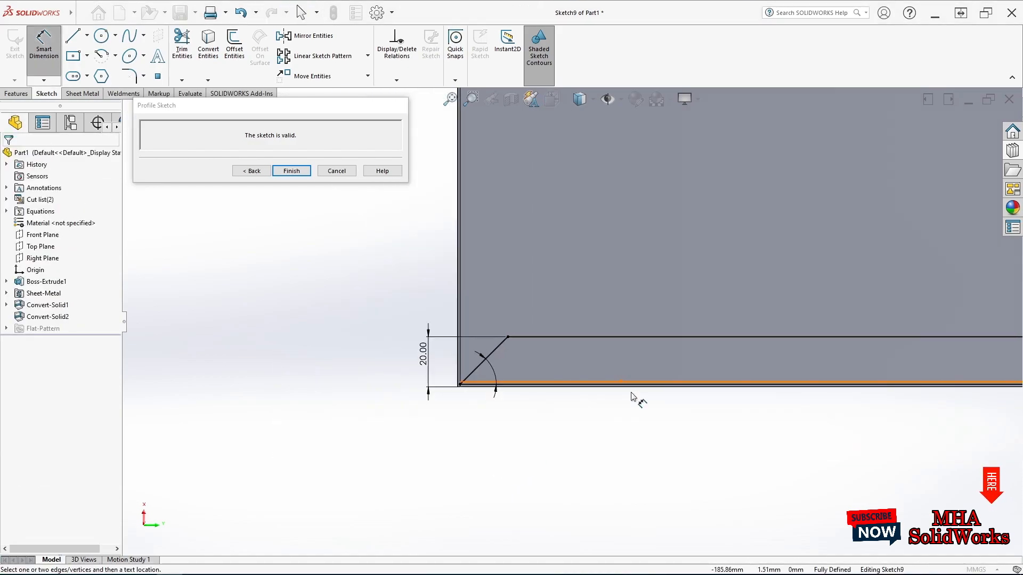
scroll(873, 328, down, 2)
key(Escape)
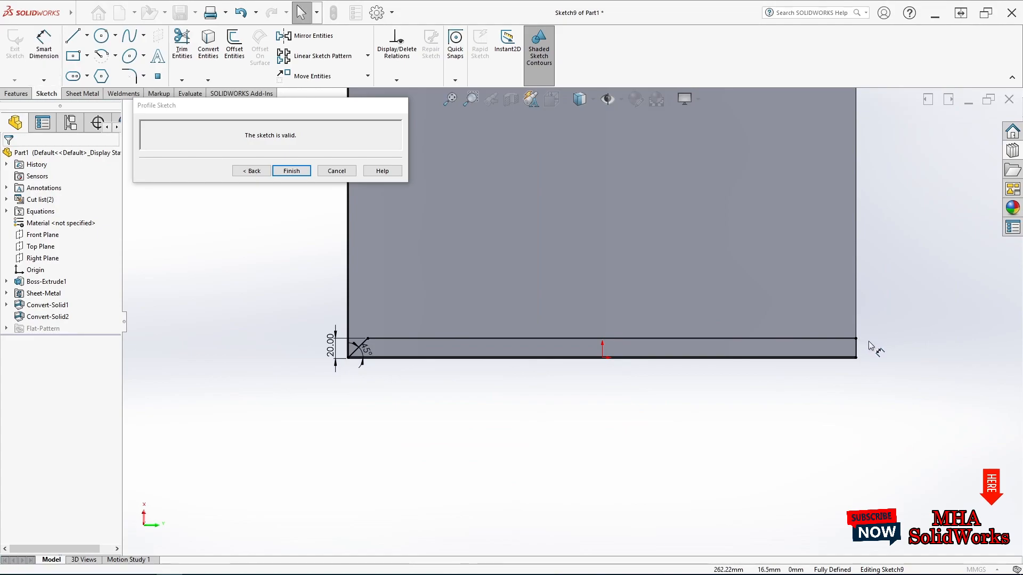
Delete the vertical relation on the profile's right end line and move its free corner inward to slant it
scroll(868, 340, down, 4)
click(774, 362)
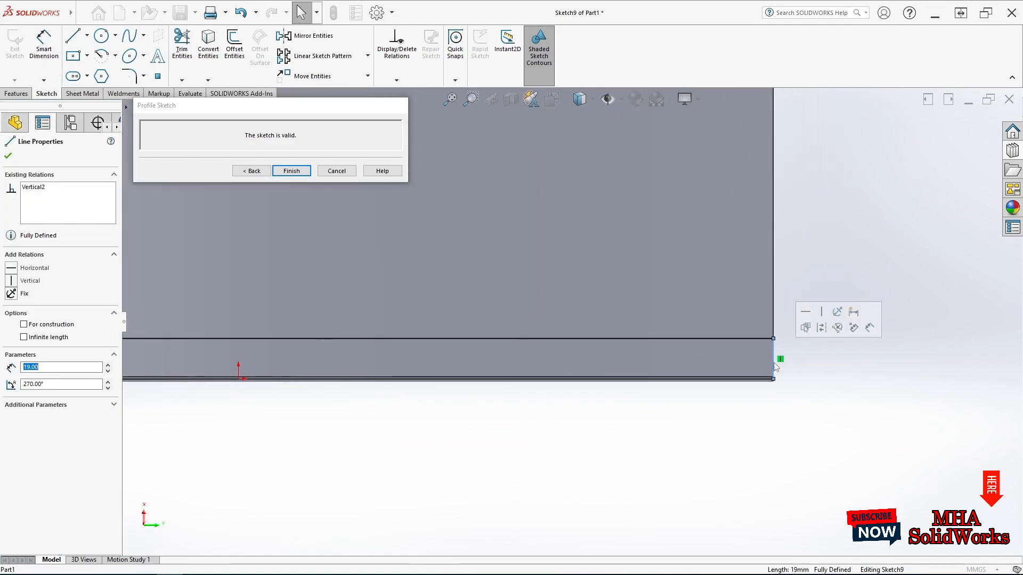
click(781, 360)
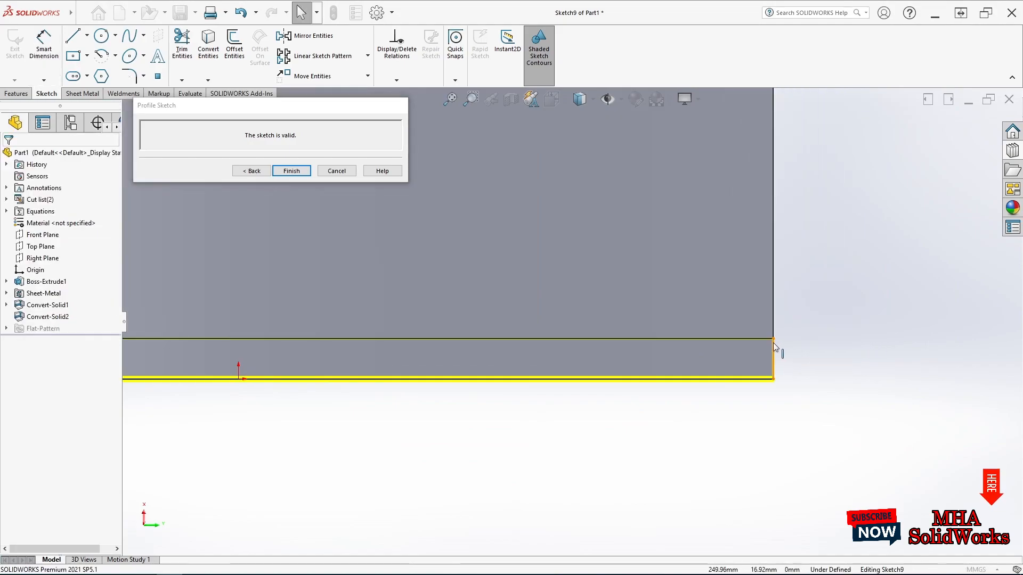
drag(773, 339, 729, 339)
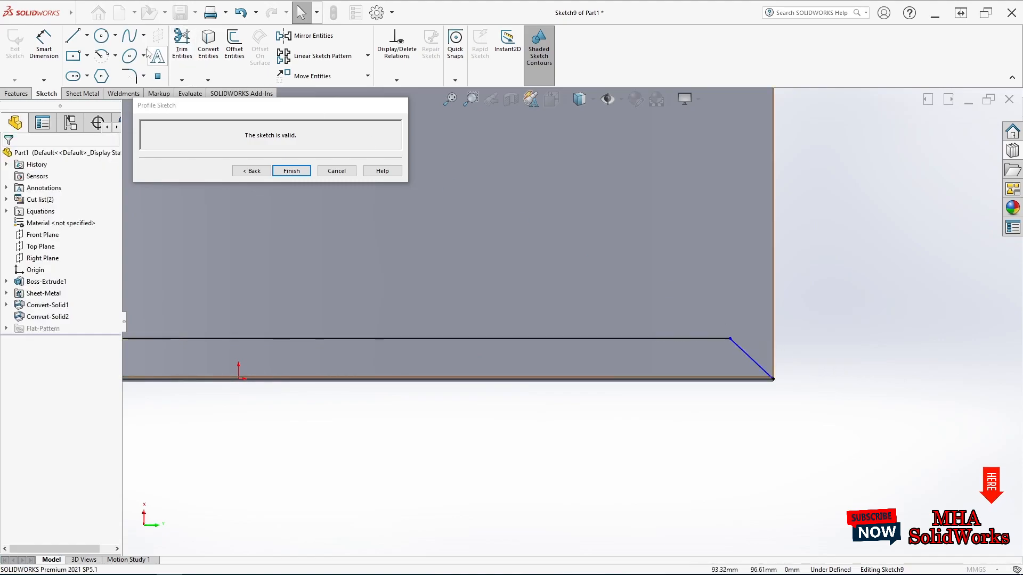
Set the right end line's angle to the base edge to 45° and finish the mitred flange profile
click(44, 42)
click(743, 351)
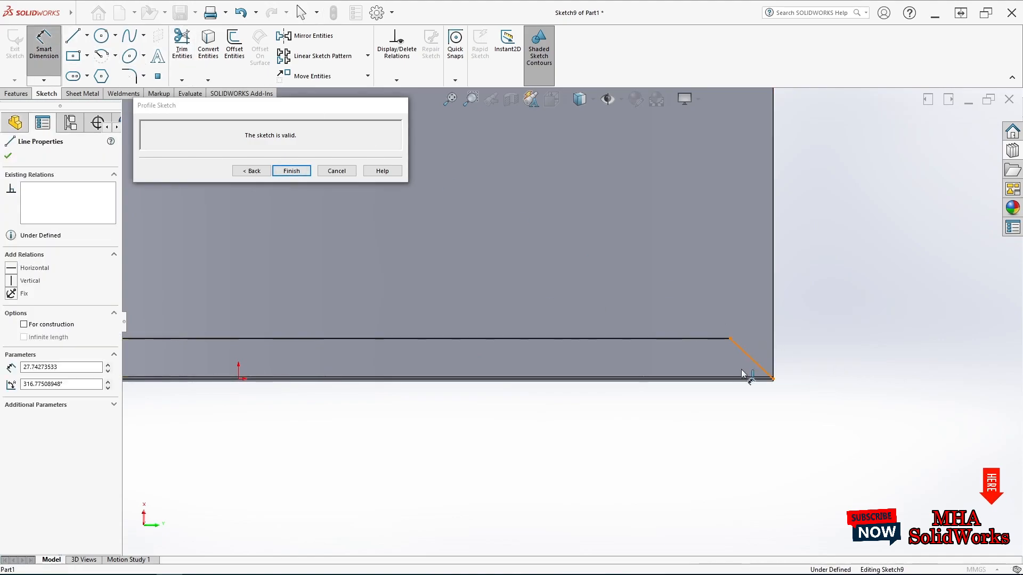
click(730, 378)
click(726, 366)
text(45)
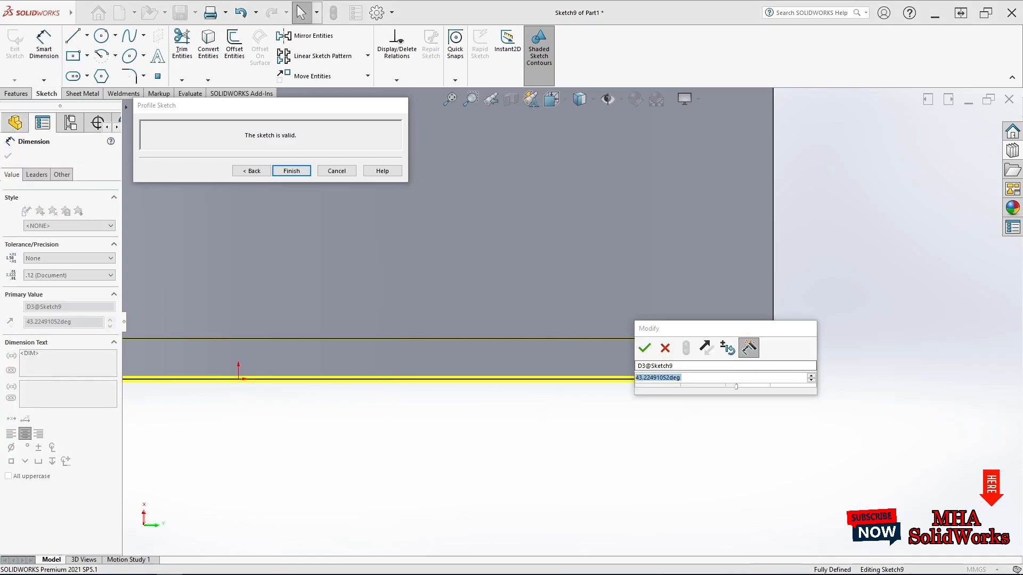
key(Return)
click(736, 437)
scroll(368, 267, up, 7)
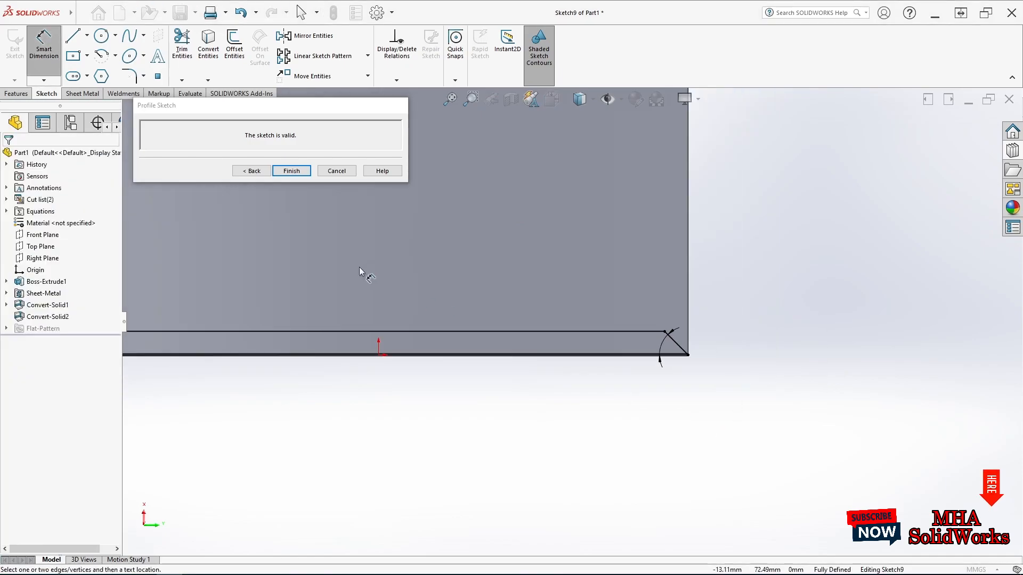
scroll(368, 269, down, 3)
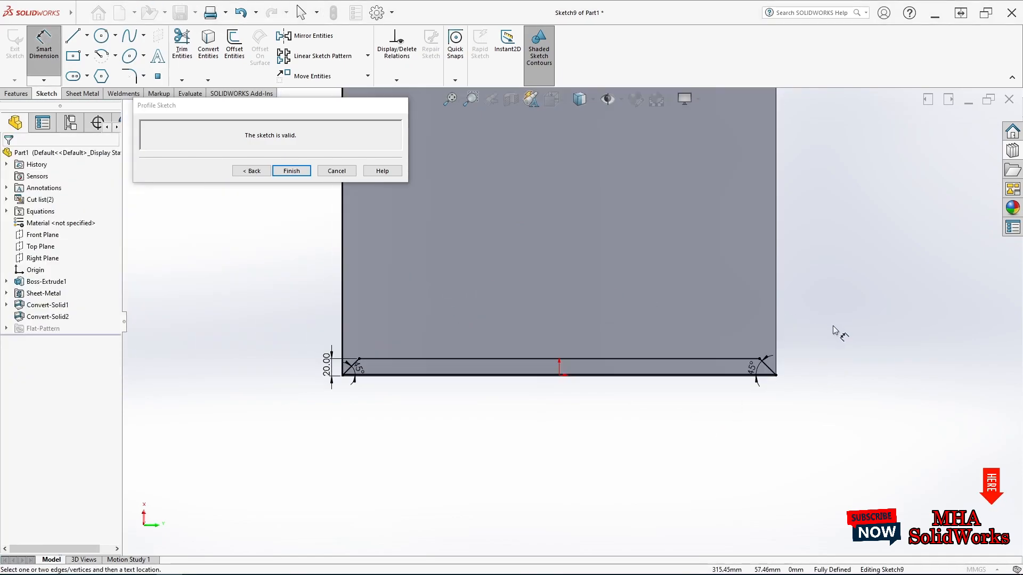
click(291, 171)
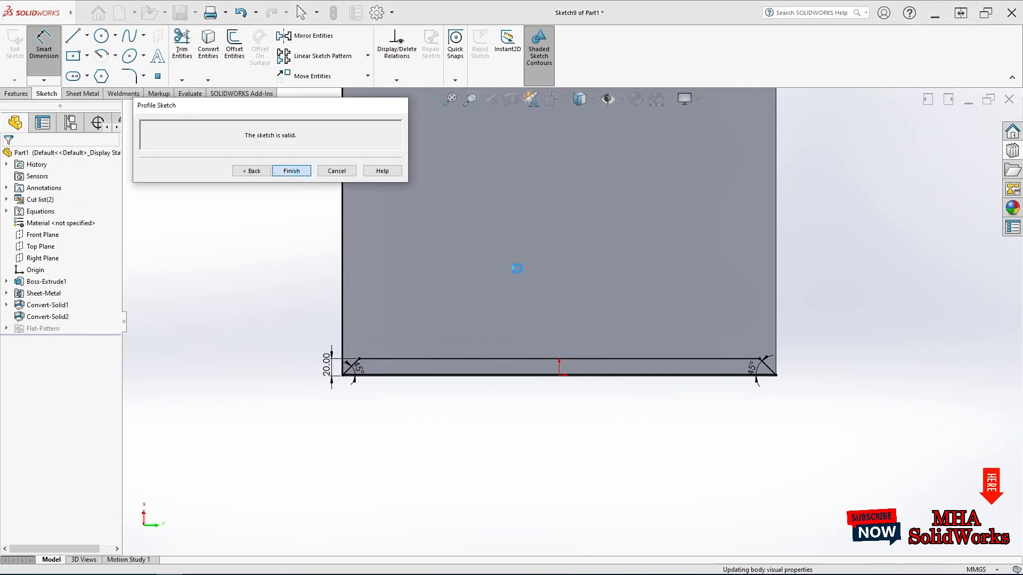
middle_drag(589, 321, 565, 307)
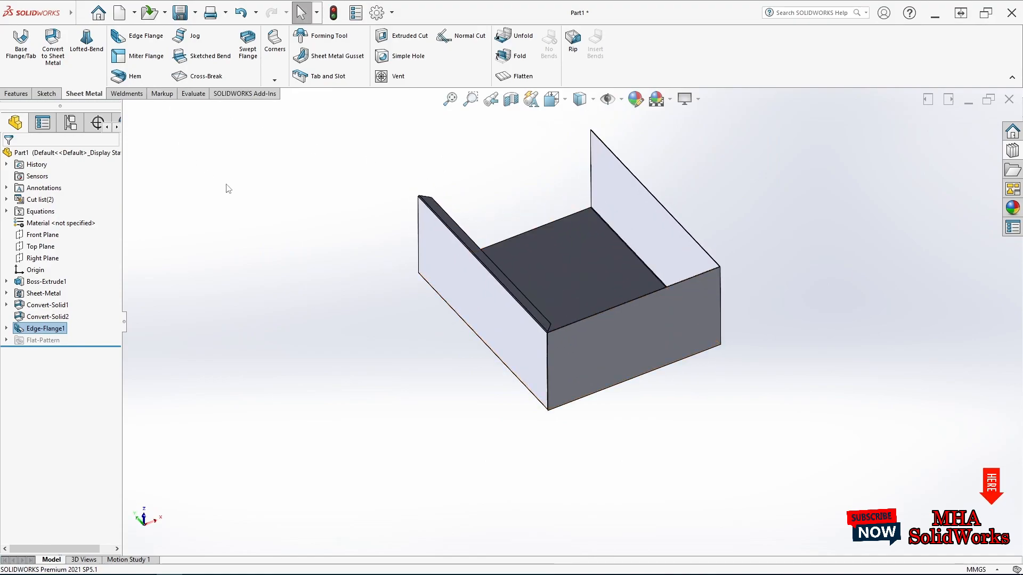
Add a 15 mm edge flange at 90° along the inner free edge of the mitred 20 mm flange, pointing outward from the box
click(138, 36)
click(535, 311)
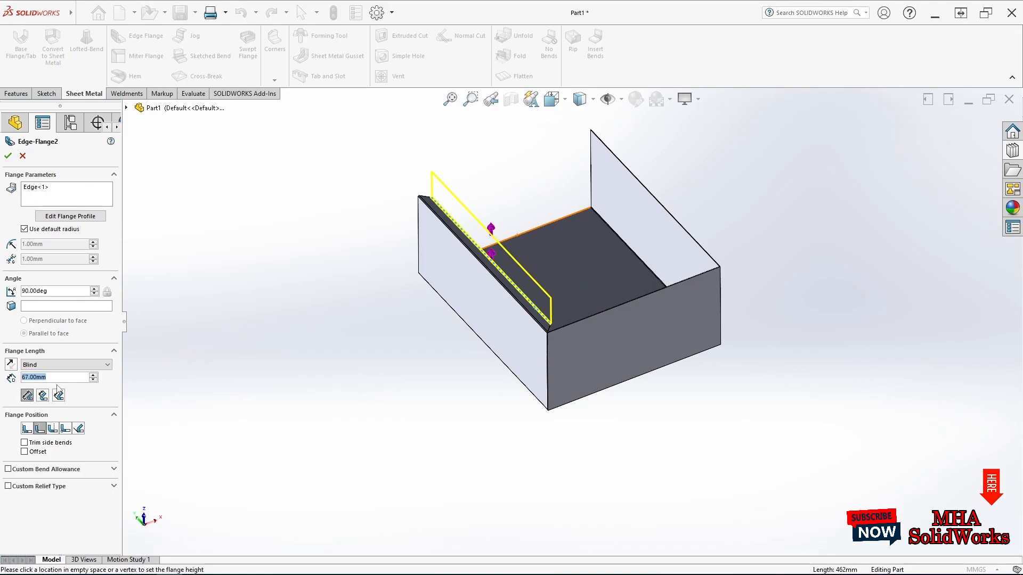
click(188, 366)
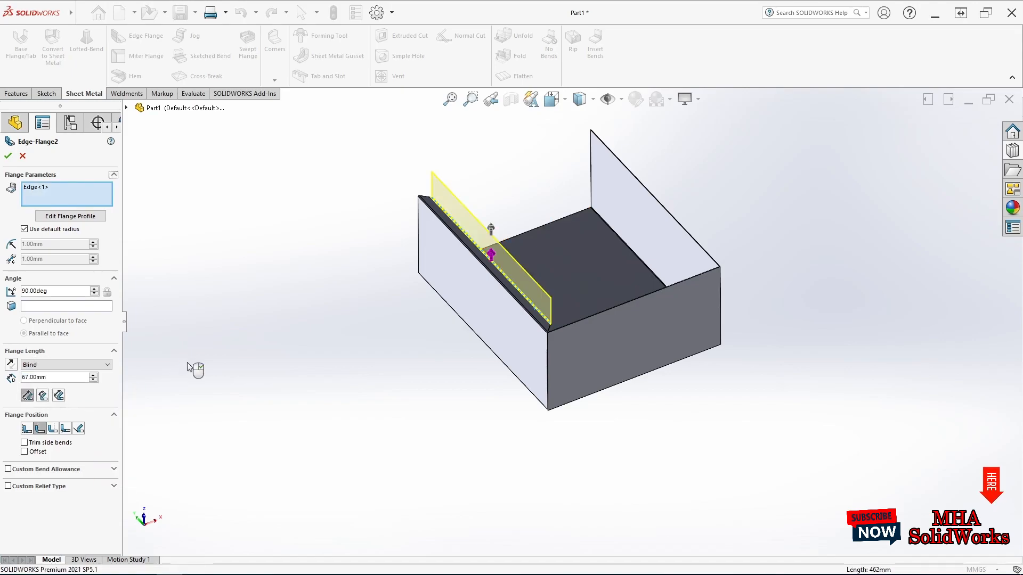
text(15)
key(Return)
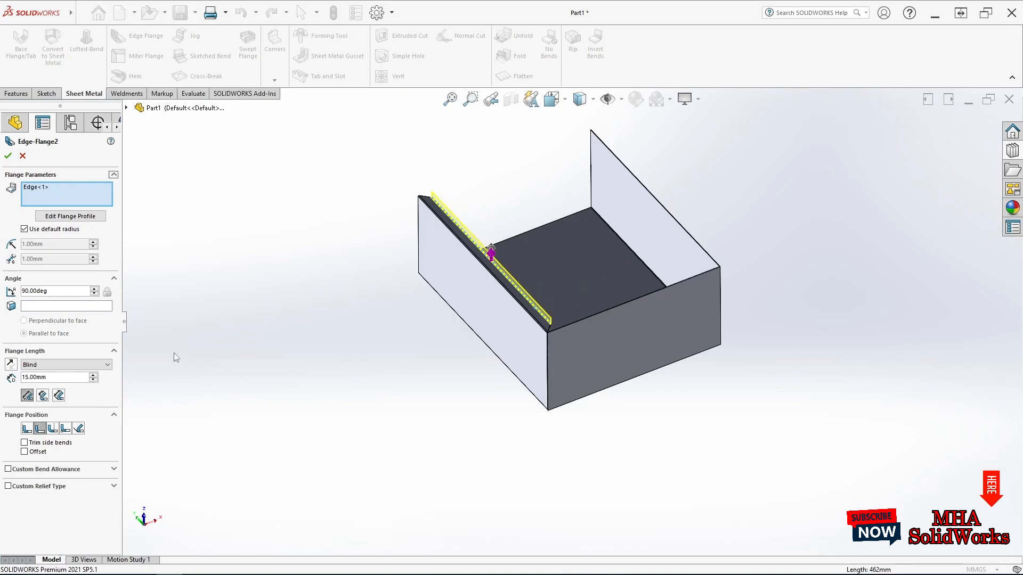
click(7, 155)
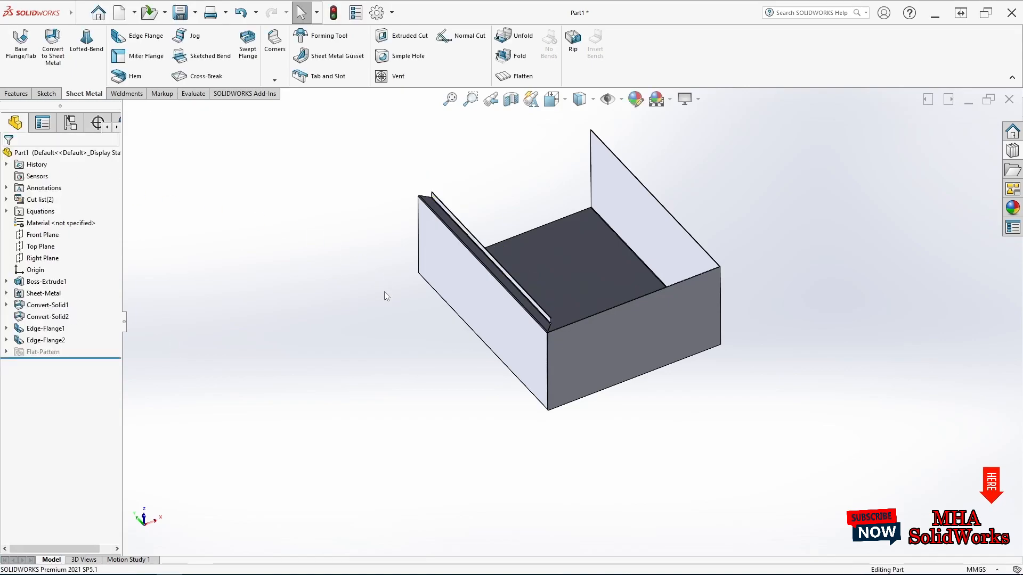
Set up a 10 mm edge flange at 90° on the free edge of the 15 mm flange, turned toward the adjacent side wall
click(143, 38)
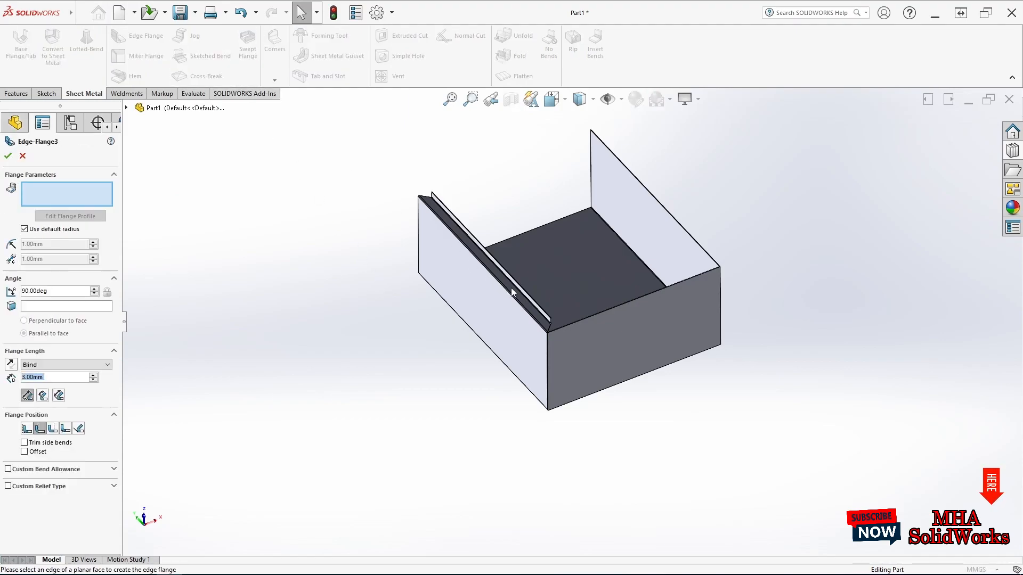
click(521, 288)
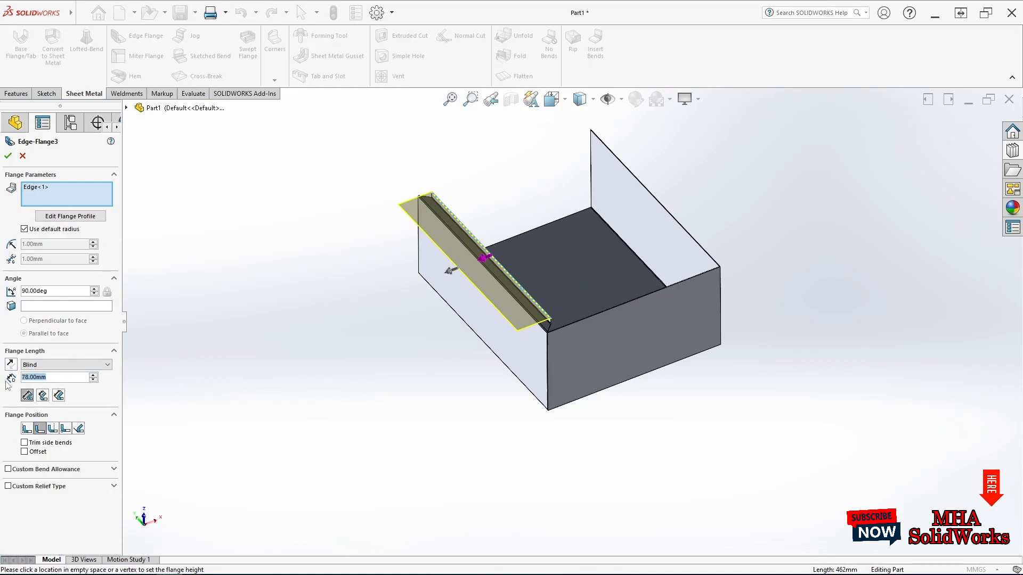
text(10)
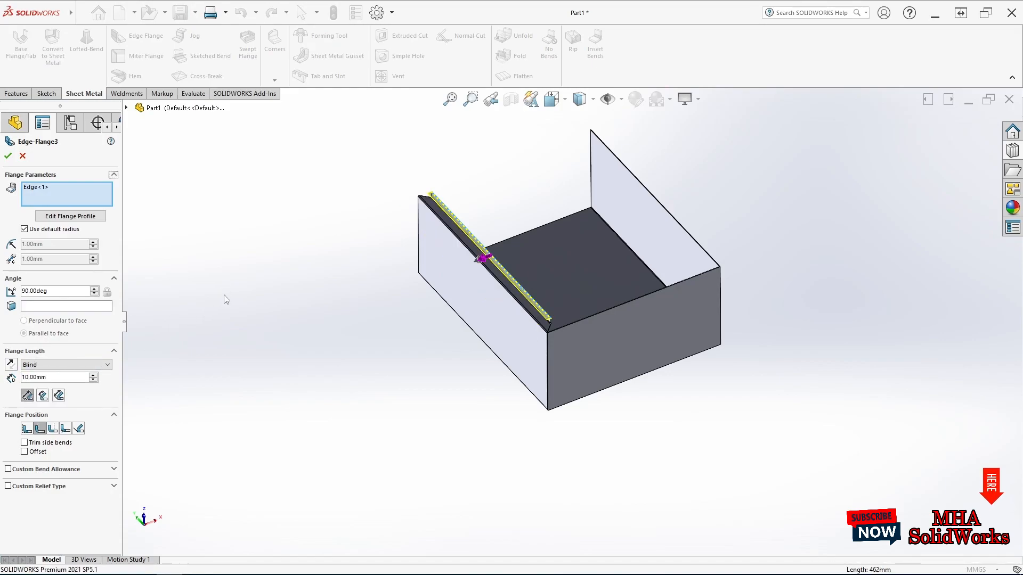
Edit the new flange's profile sketch and dimension its depth at 10 mm from the base edge
click(94, 216)
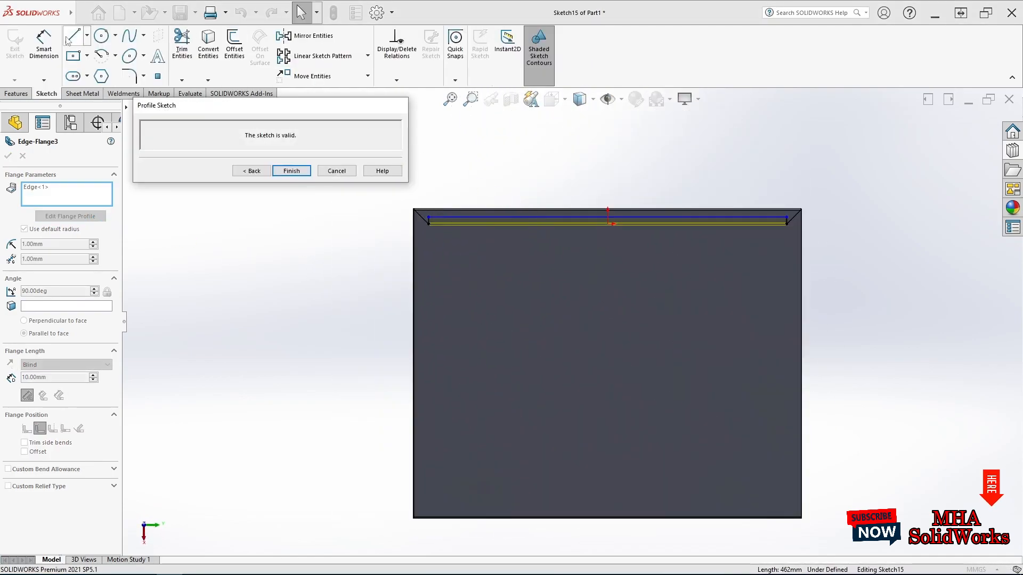
click(44, 44)
click(467, 272)
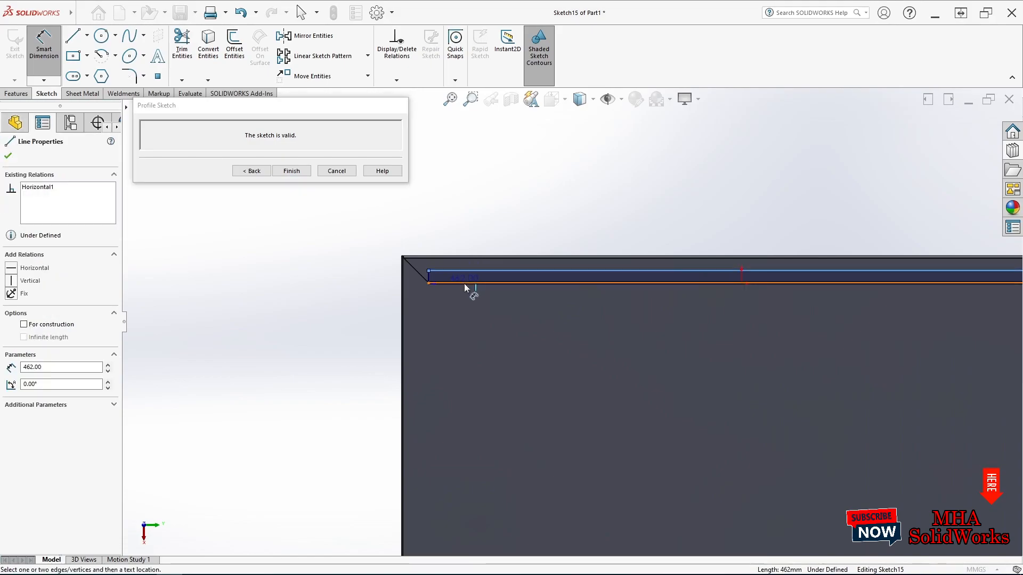
scroll(464, 286, down, 2)
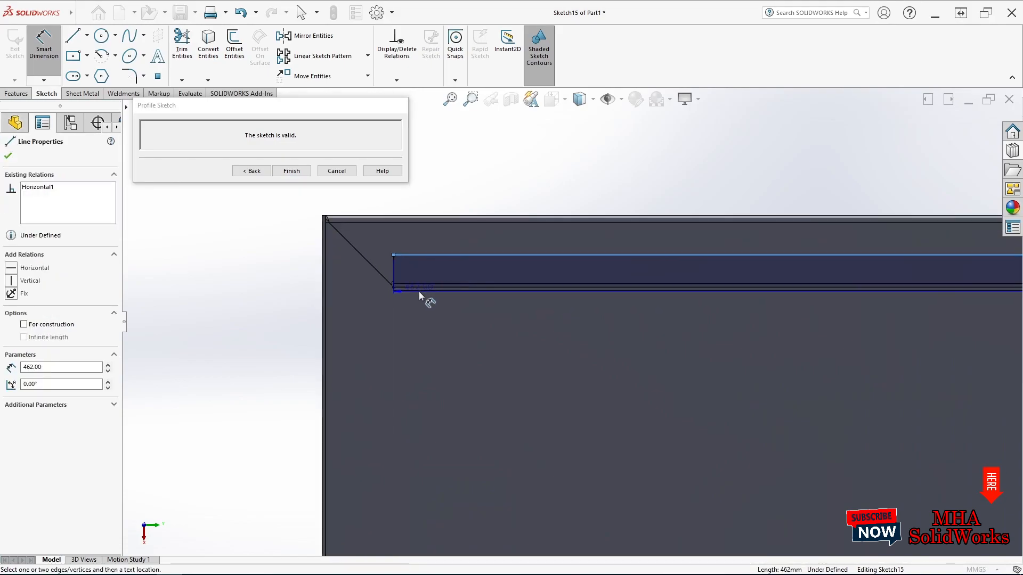
scroll(419, 289, down, 2)
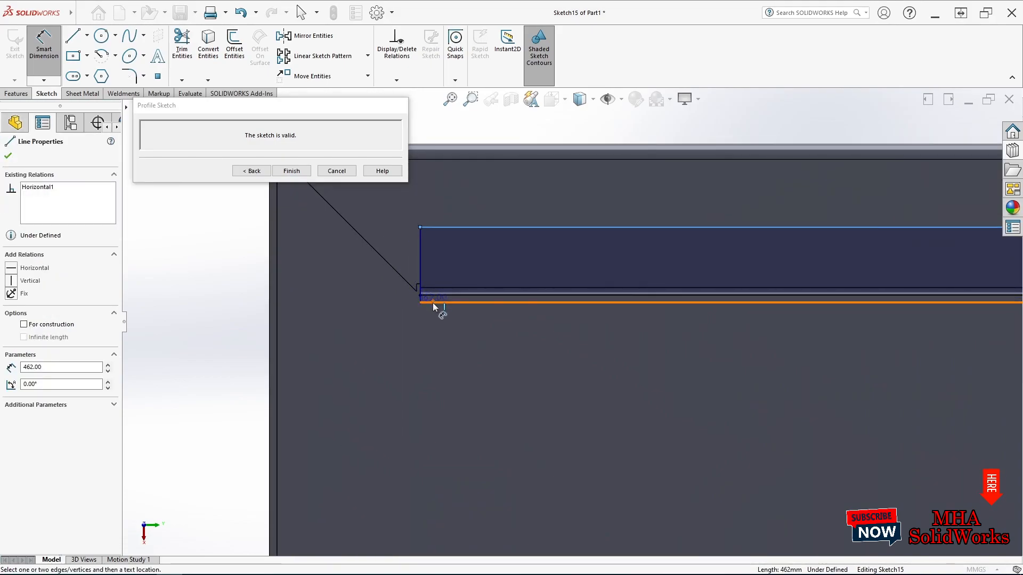
click(429, 302)
click(246, 276)
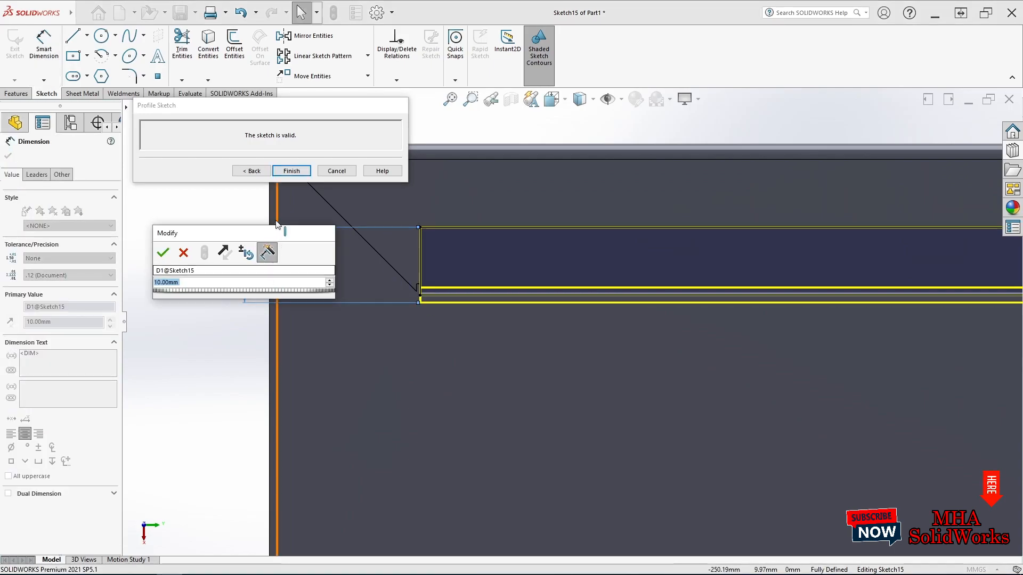
click(170, 255)
scroll(616, 247, up, 3)
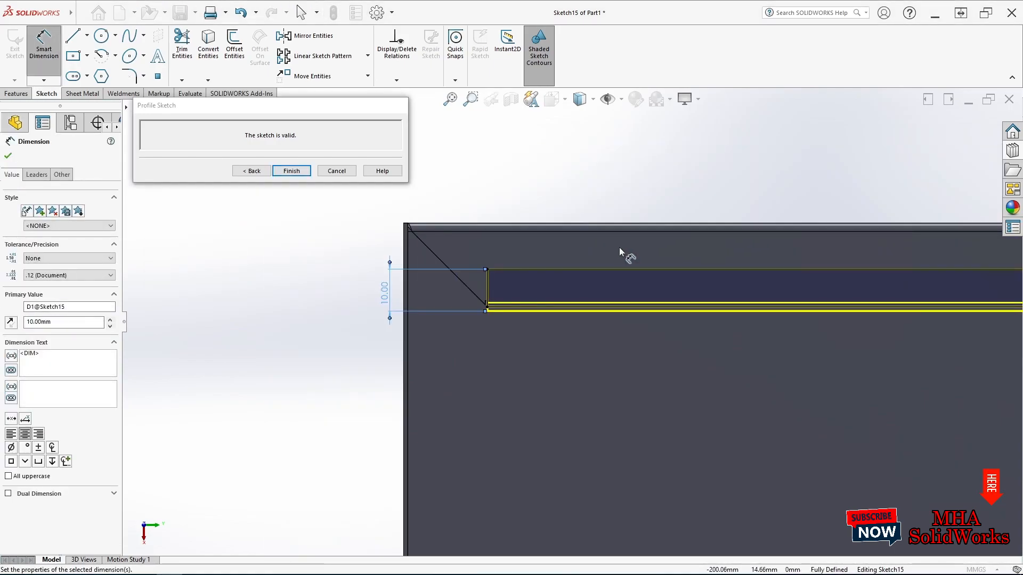
scroll(759, 321, up, 2)
key(Escape)
key(Escape)
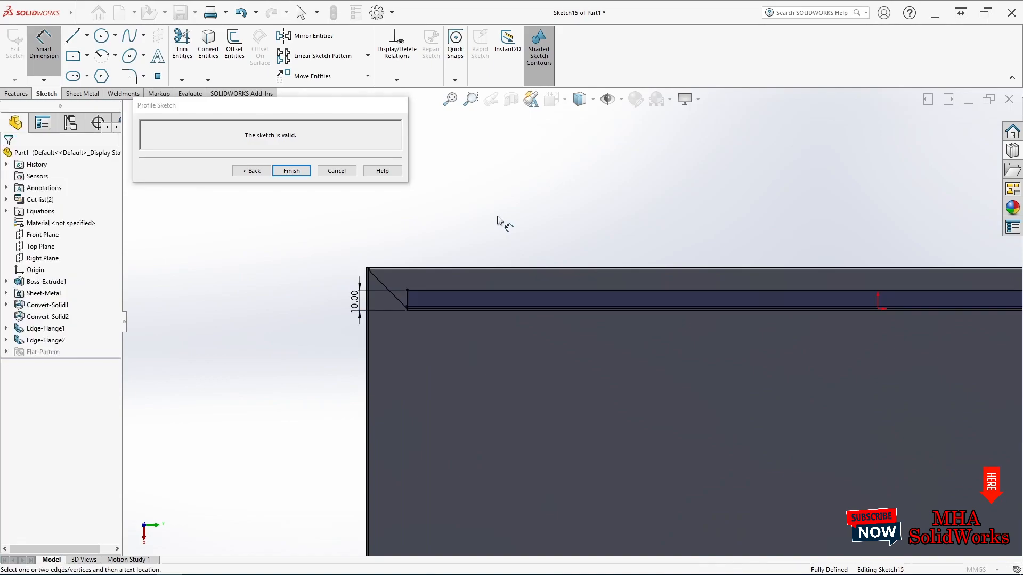
Remove the vertical relation from the profile's left end line and pull its outer corner outward to slant the line
click(407, 297)
key(Escape)
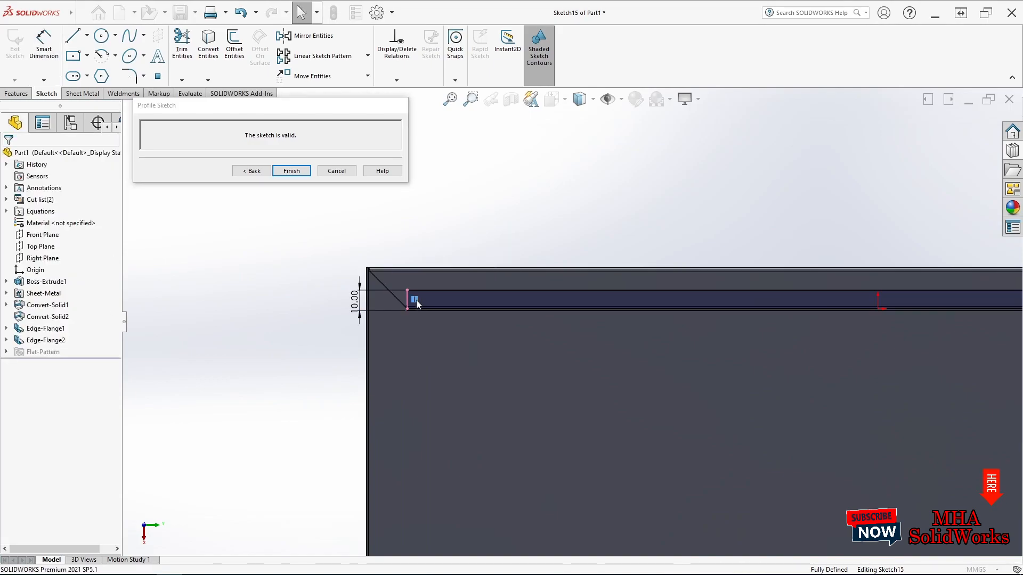
drag(407, 291, 381, 293)
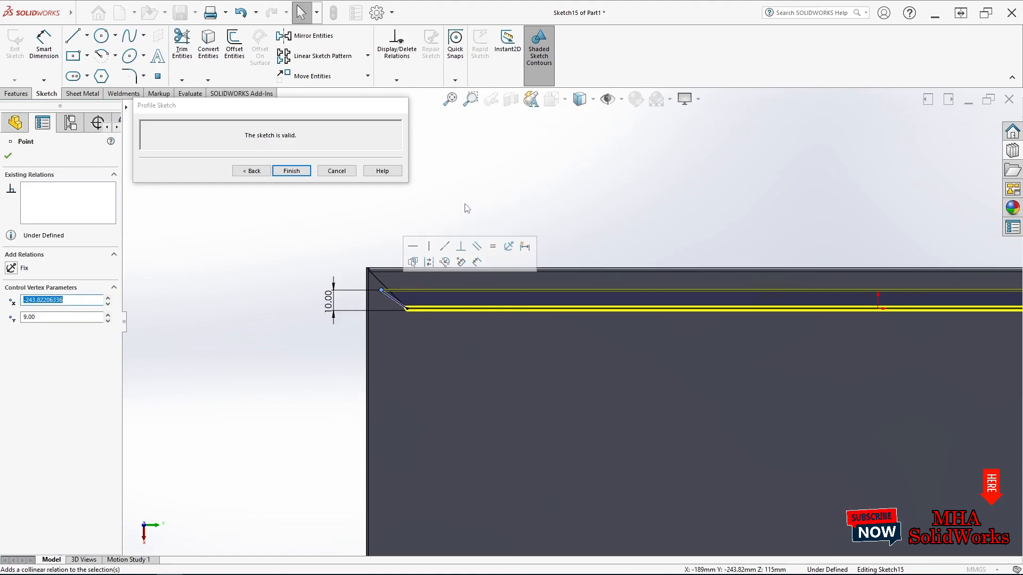
click(472, 193)
Dimension the angle between the left end line and the flange's base edge at 45°
click(44, 42)
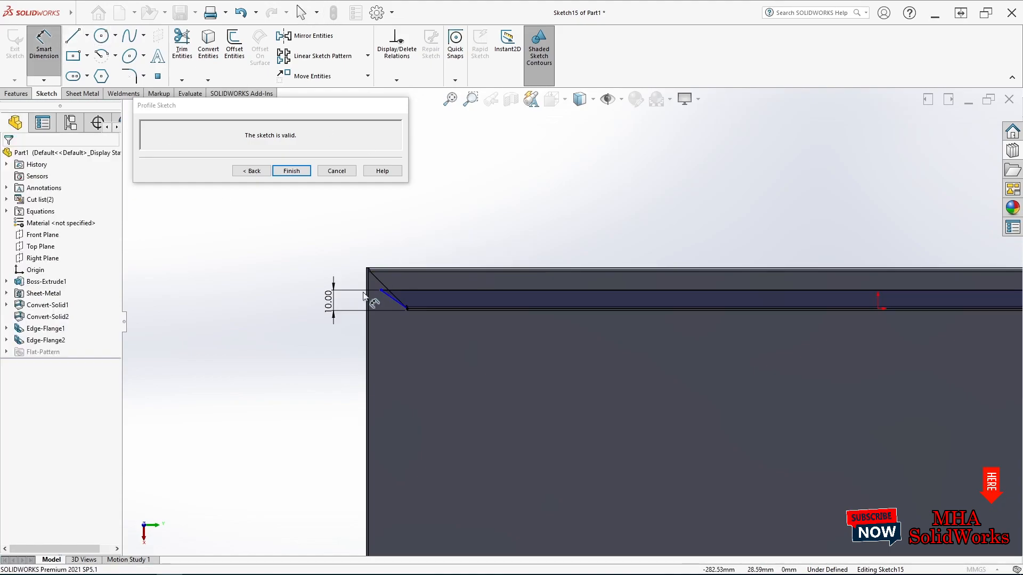
click(399, 303)
scroll(442, 307, down, 2)
click(429, 315)
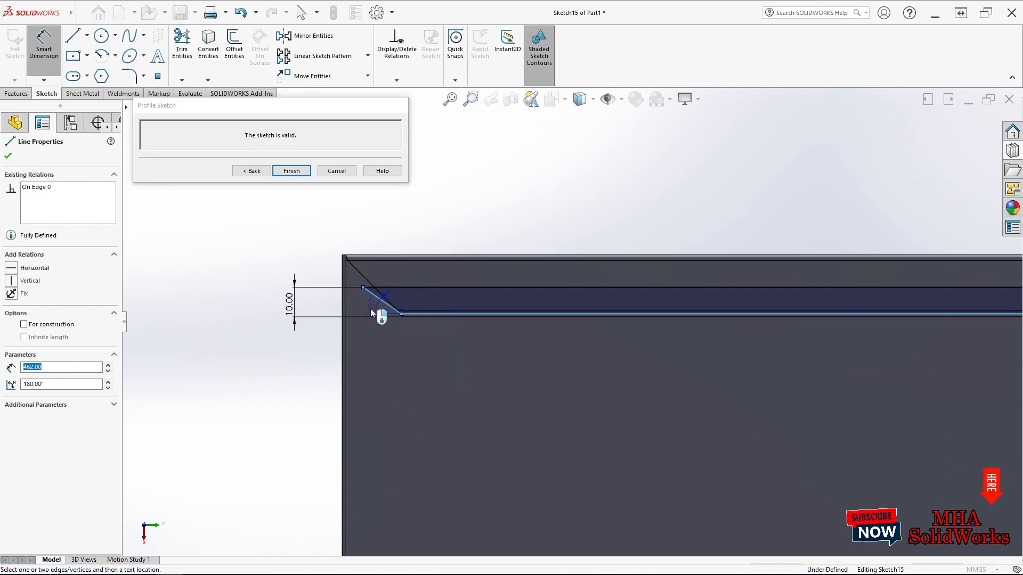
click(368, 308)
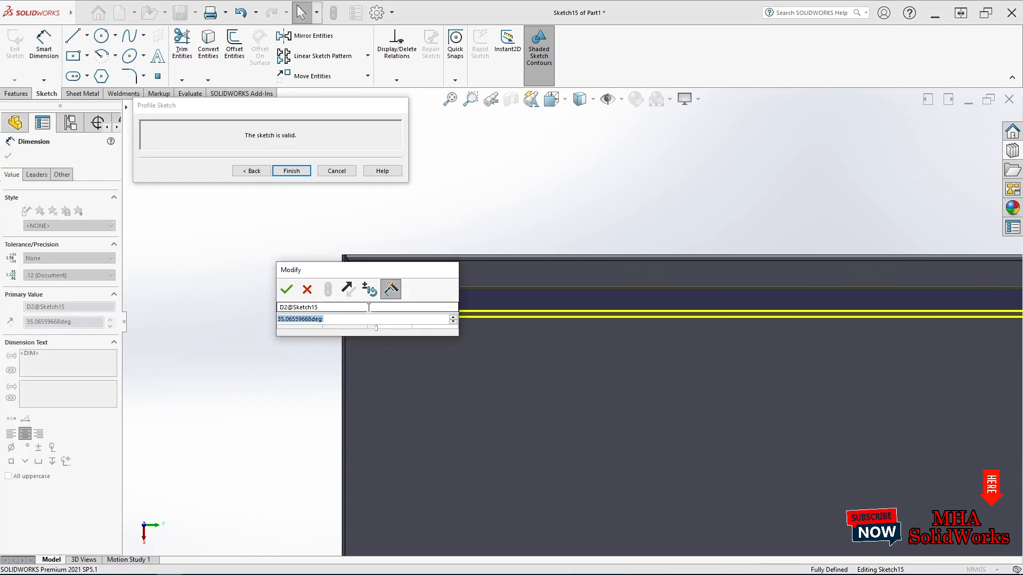
text(45)
click(287, 290)
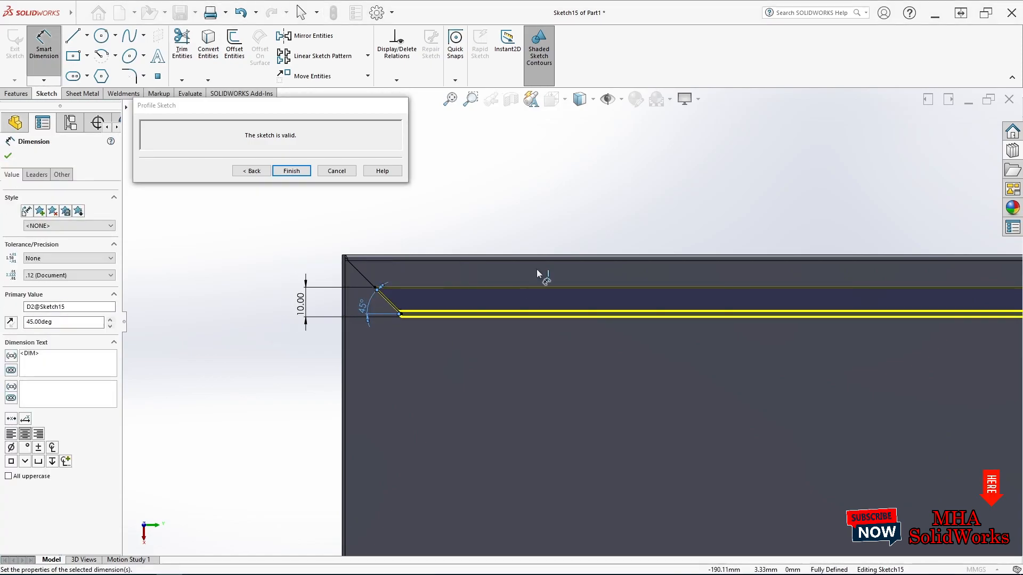
click(608, 250)
Remove the vertical relation from the profile's right end line and pull its outer corner outward to slant the line
scroll(798, 300, up, 3)
scroll(798, 300, up, 3)
scroll(969, 322, down, 4)
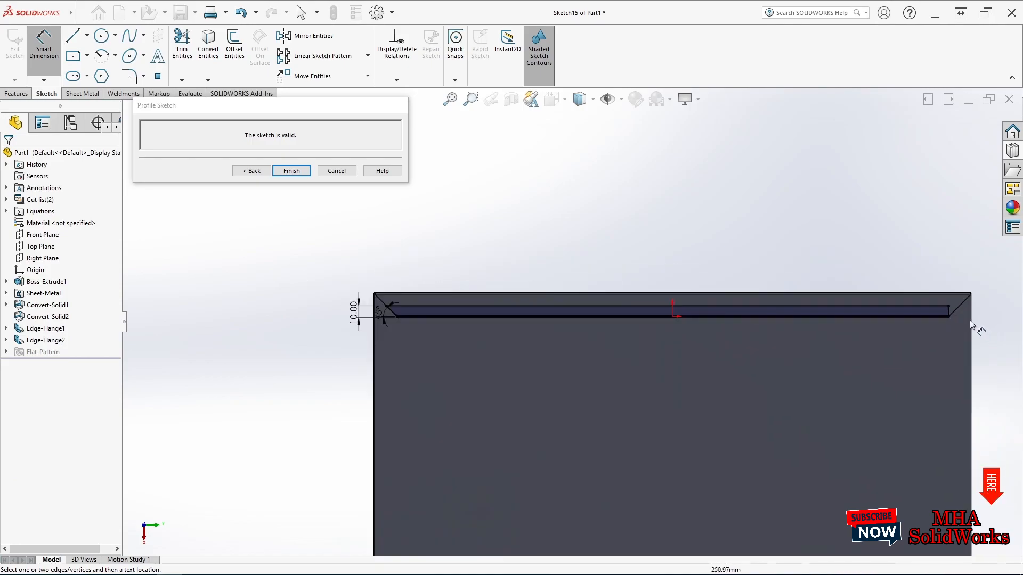
key(Escape)
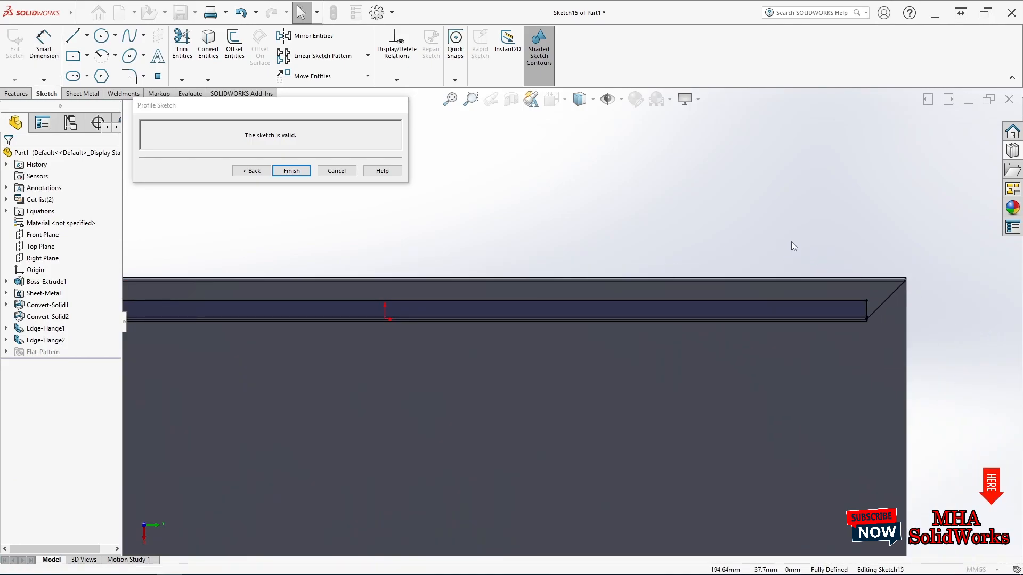
click(867, 308)
click(875, 310)
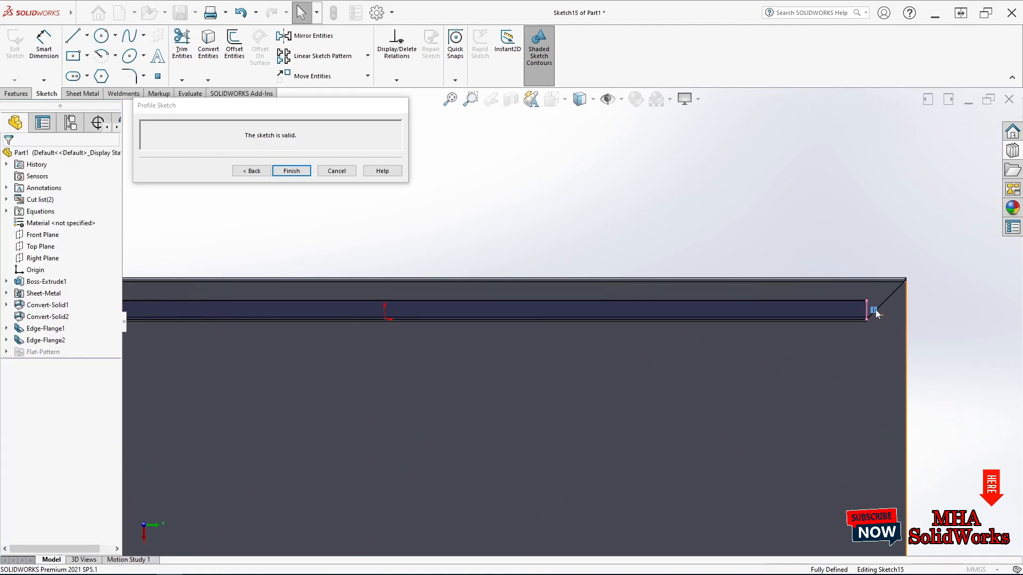
key(Delete)
drag(867, 300, 893, 305)
click(786, 221)
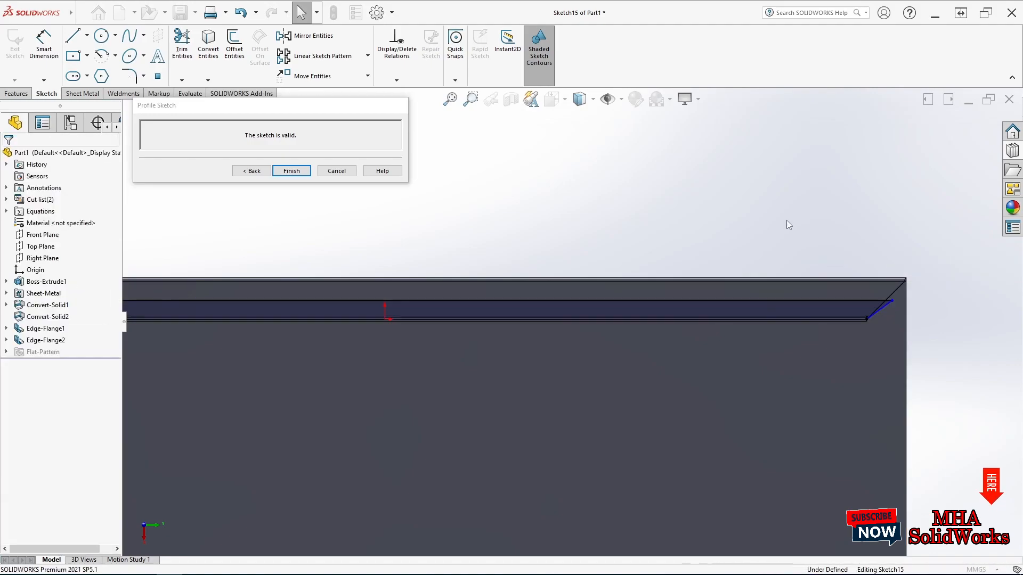
Dimension the angle between the right end line and the flange's base edge at 45°
click(44, 42)
click(874, 314)
click(855, 319)
click(893, 316)
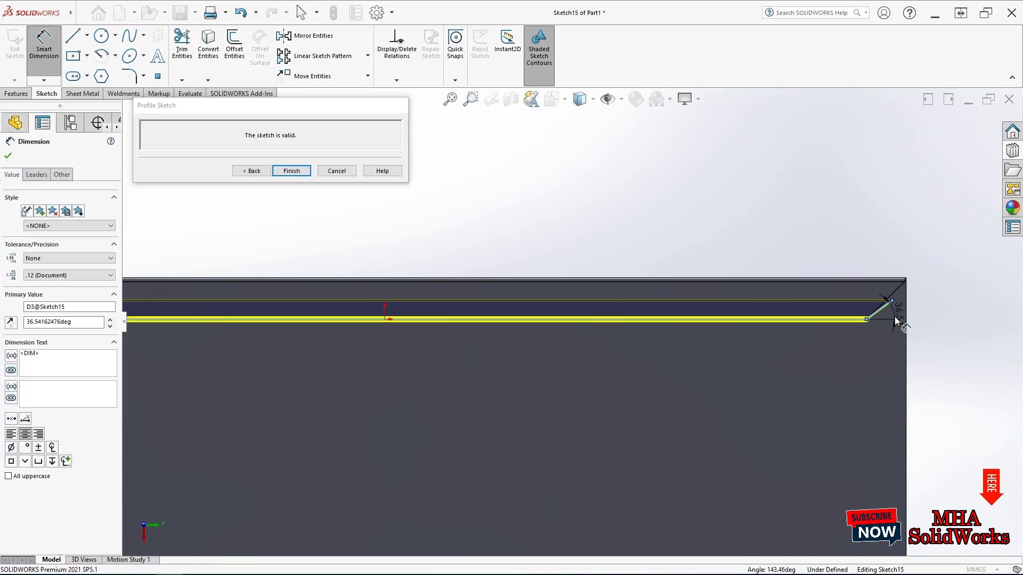
text(45)
click(814, 298)
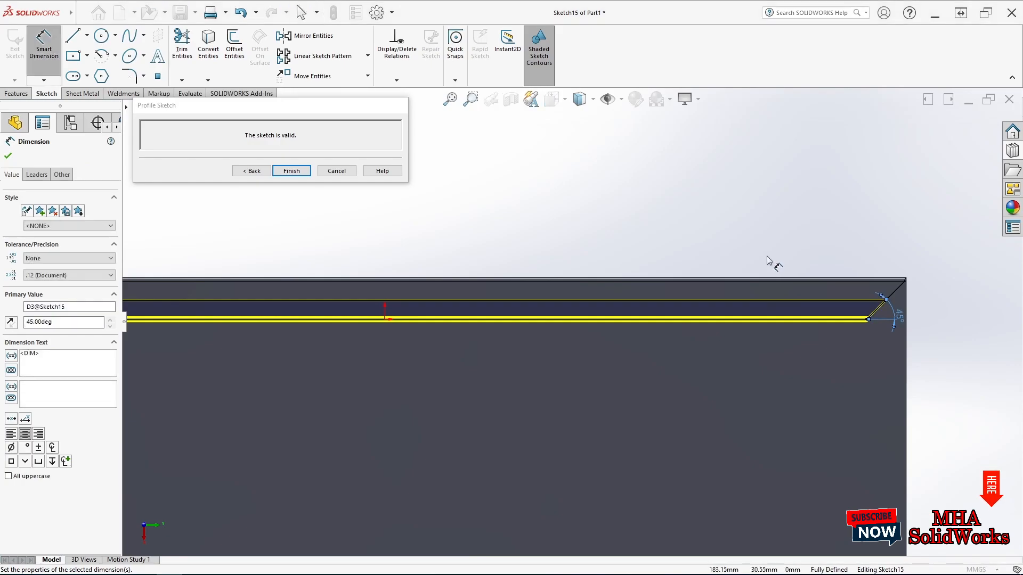
Finish the mitred profile sketch to create the 10 mm edge flange and close the command
scroll(583, 286, up, 2)
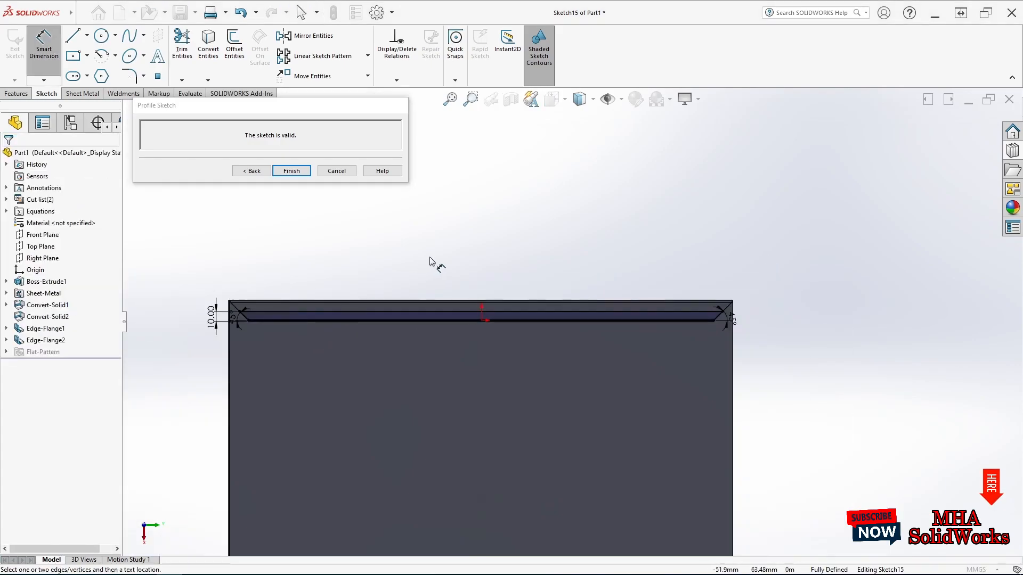
click(293, 171)
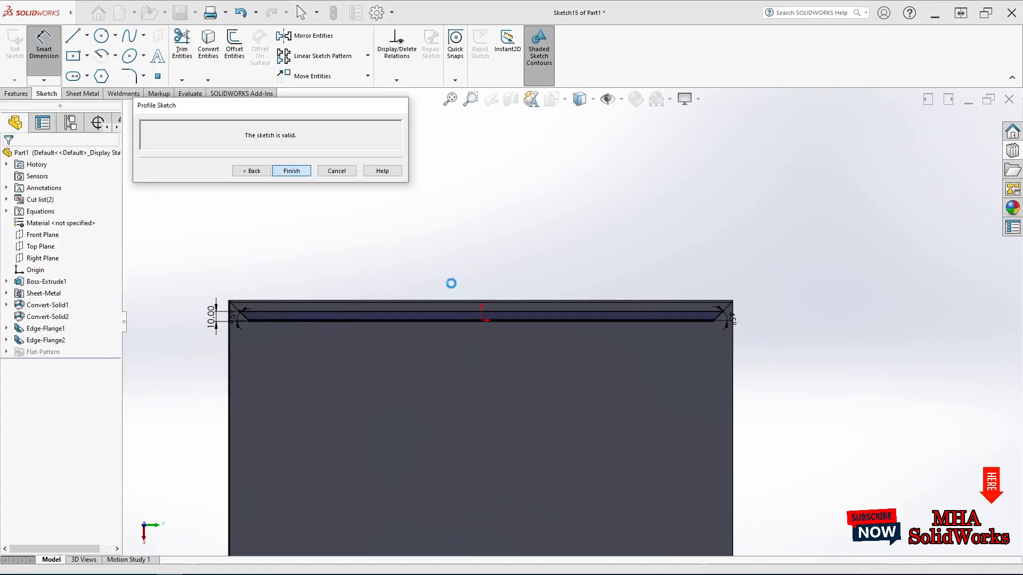
scroll(571, 353, up, 3)
middle_drag(552, 393, 537, 459)
key(Escape)
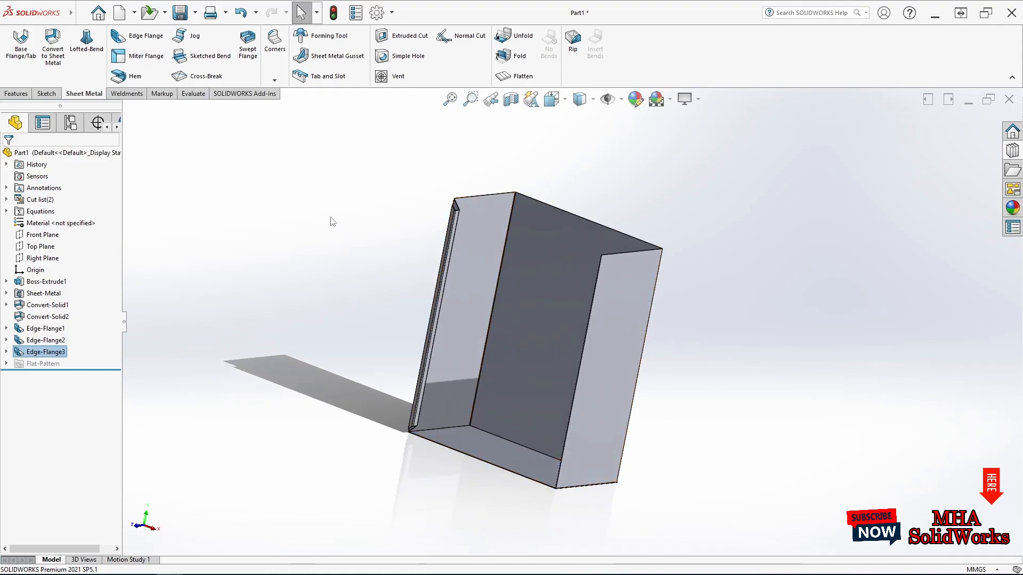
Set up a 20 mm edge flange at 90° on the free edge of the 400 mm side wall adjoining the flanged wall
click(136, 44)
click(502, 473)
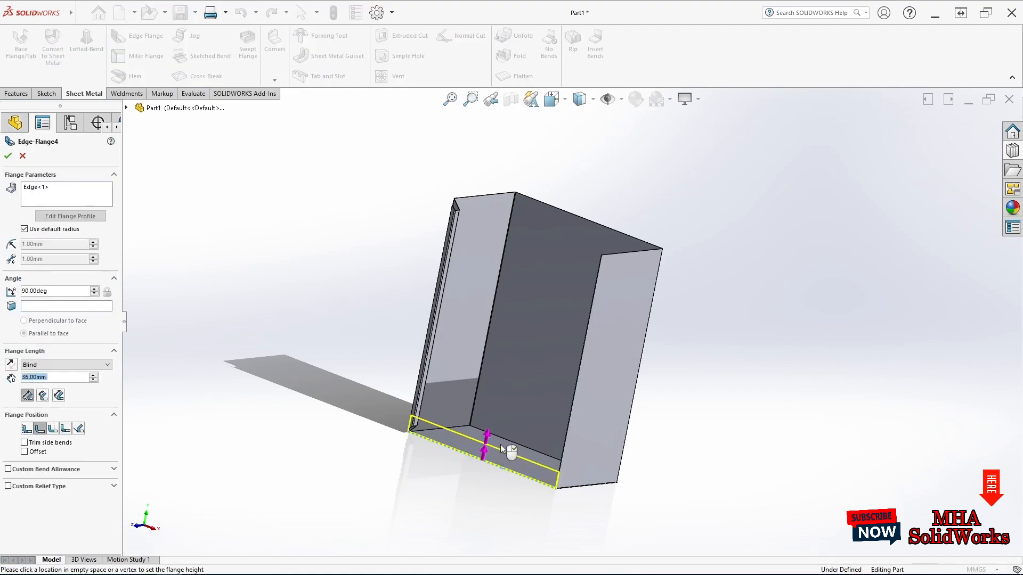
drag(58, 380, 25, 379)
text(20)
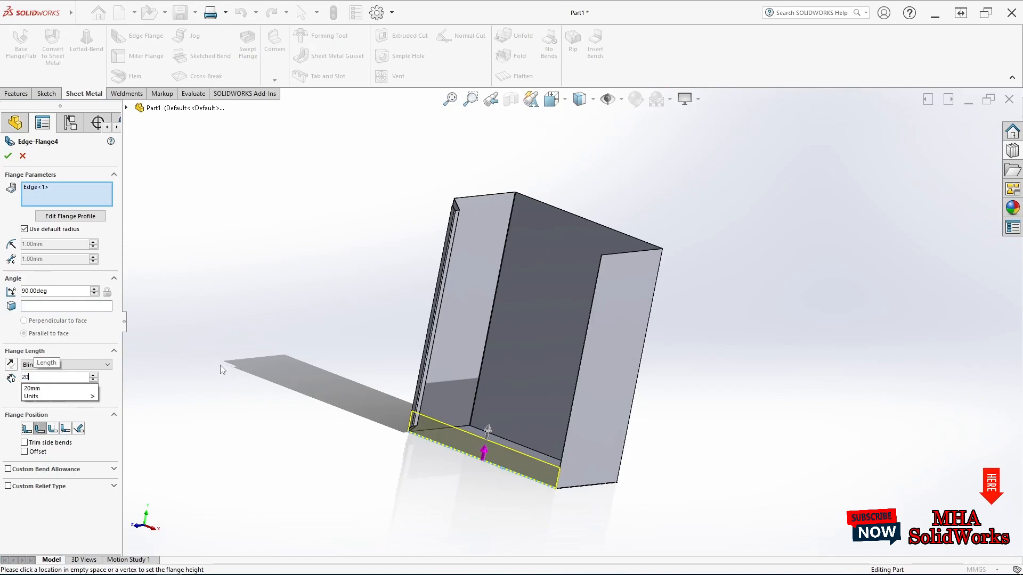
key(Return)
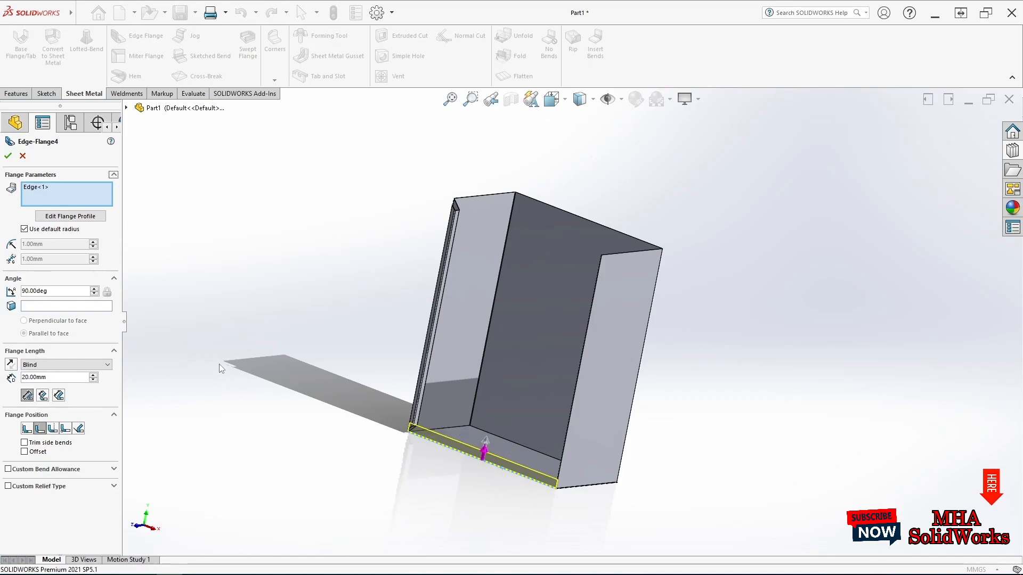
Edit the new flange's profile sketch and dimension its depth at 20 mm from the wall's outer edge
click(96, 217)
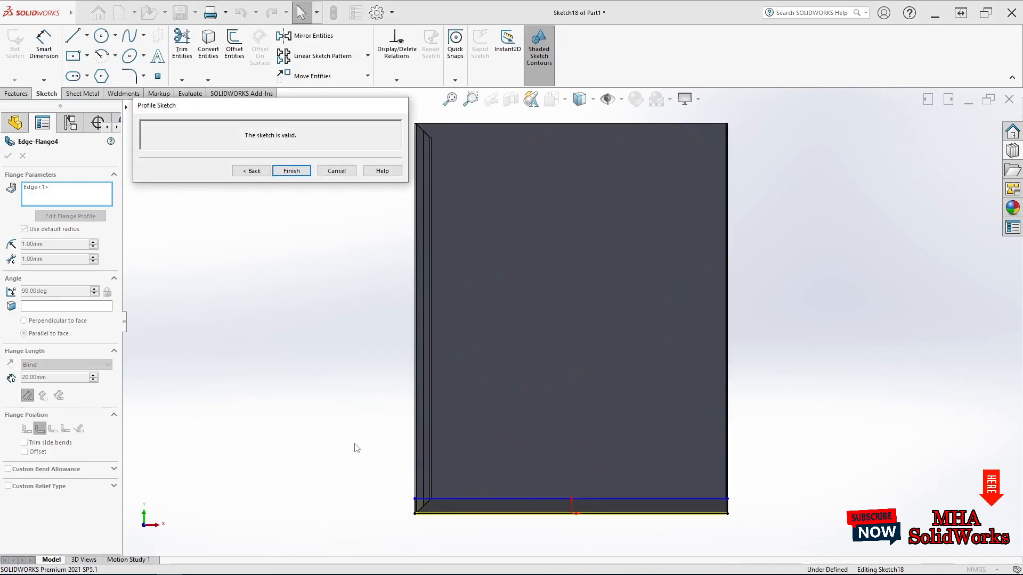
click(44, 45)
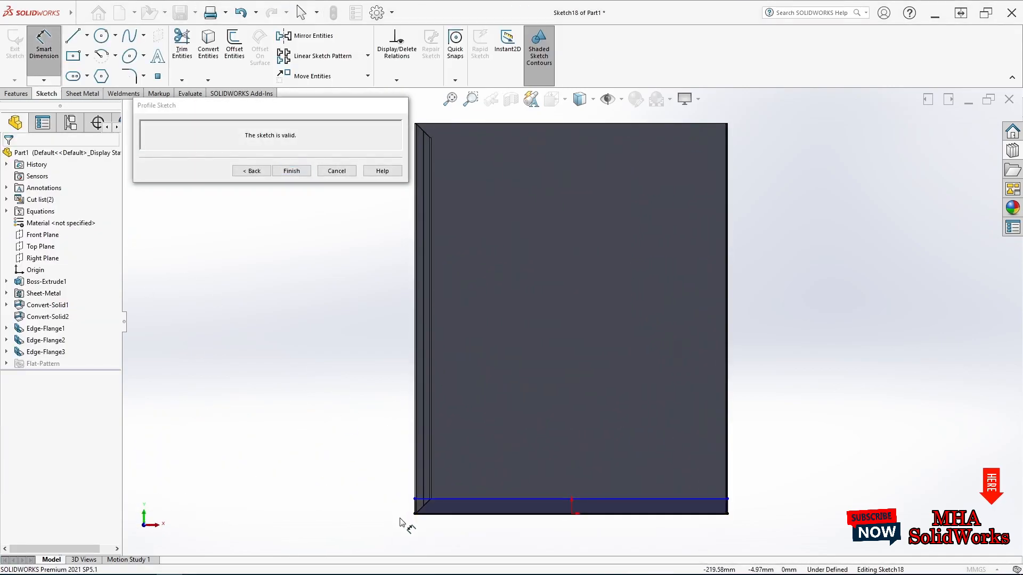
scroll(453, 514, down, 2)
scroll(459, 490, down, 2)
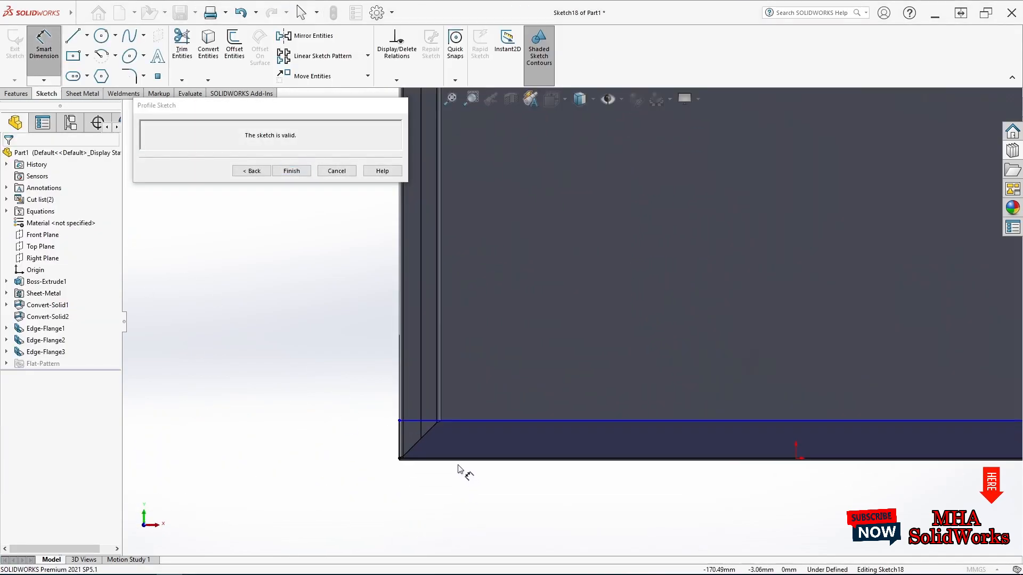
click(457, 461)
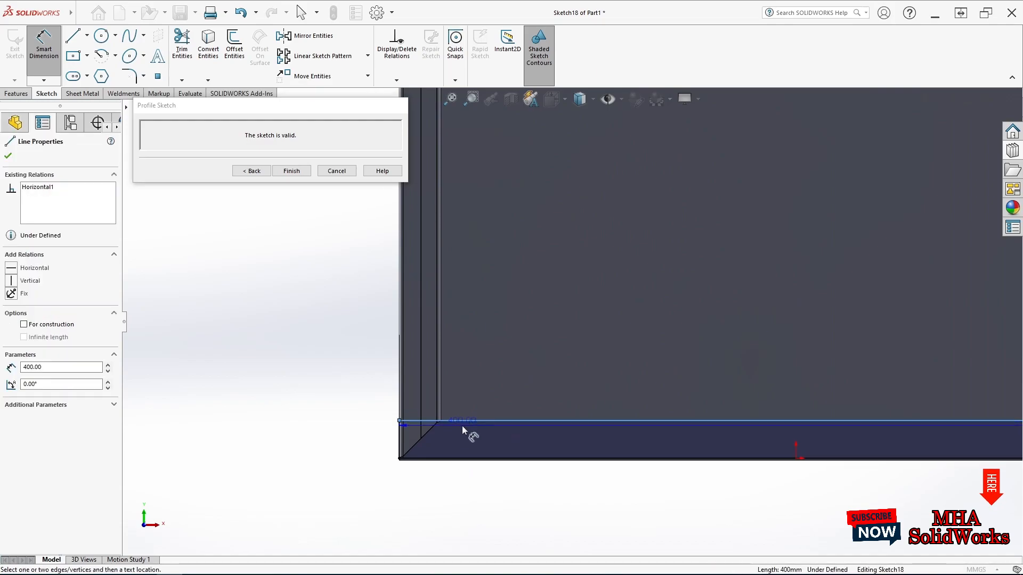
scroll(452, 469, down, 2)
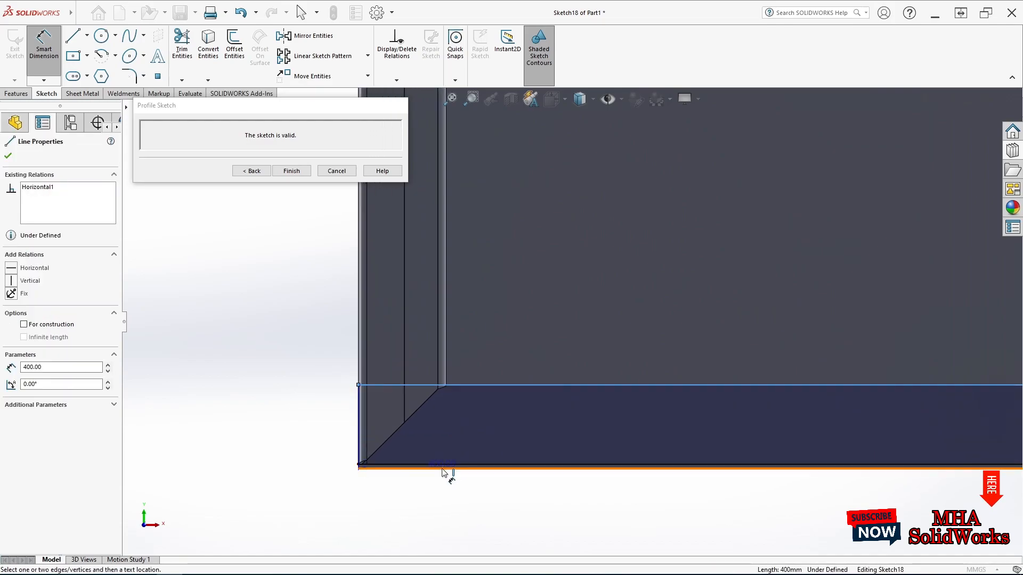
click(447, 470)
click(299, 426)
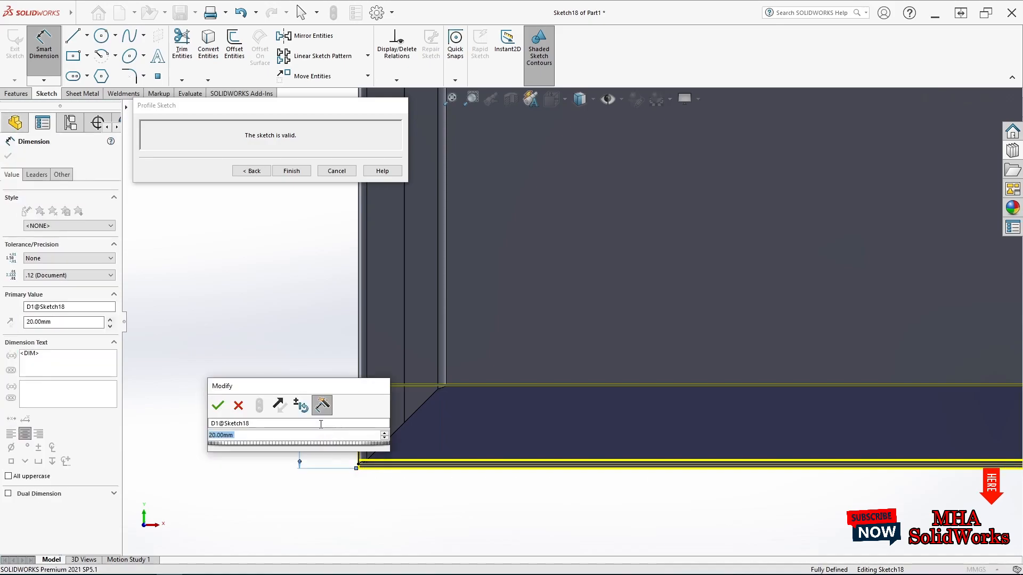
click(220, 406)
key(Escape)
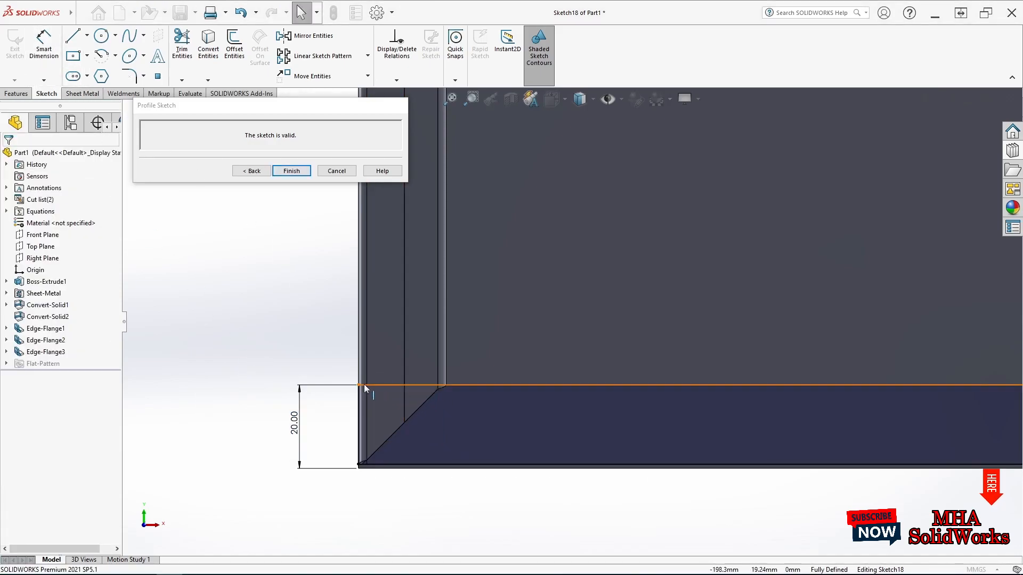
Free the profile's left end line from its vertical relation and move both its endpoints inward to slant it beside the existing flange's mitre
click(359, 405)
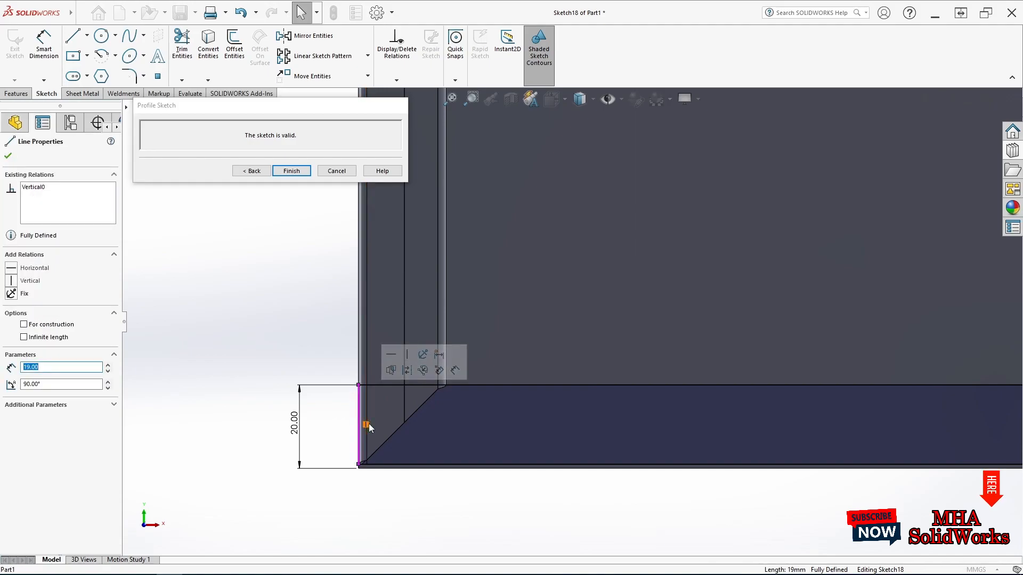
key(Escape)
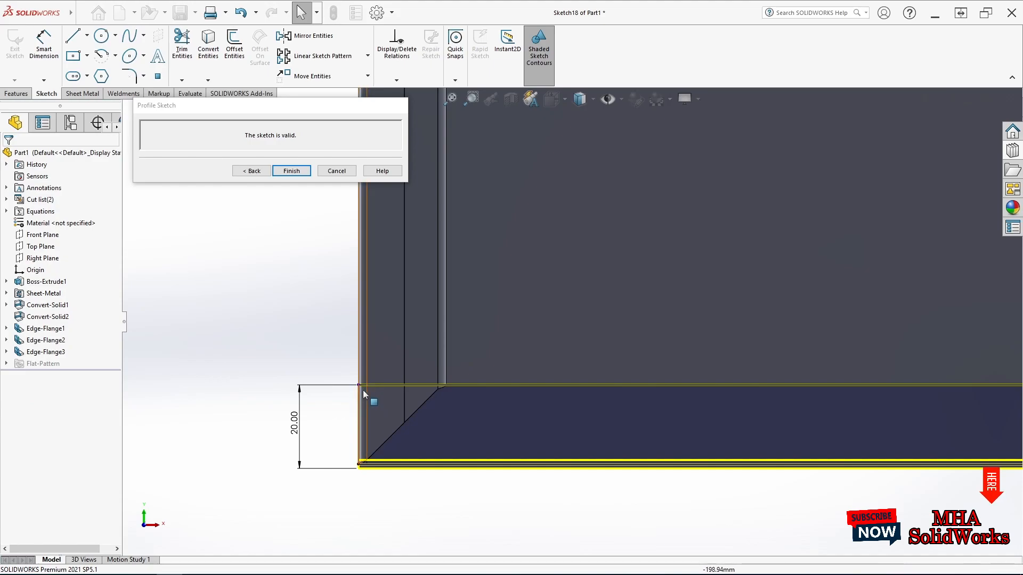
scroll(375, 411, down, 1)
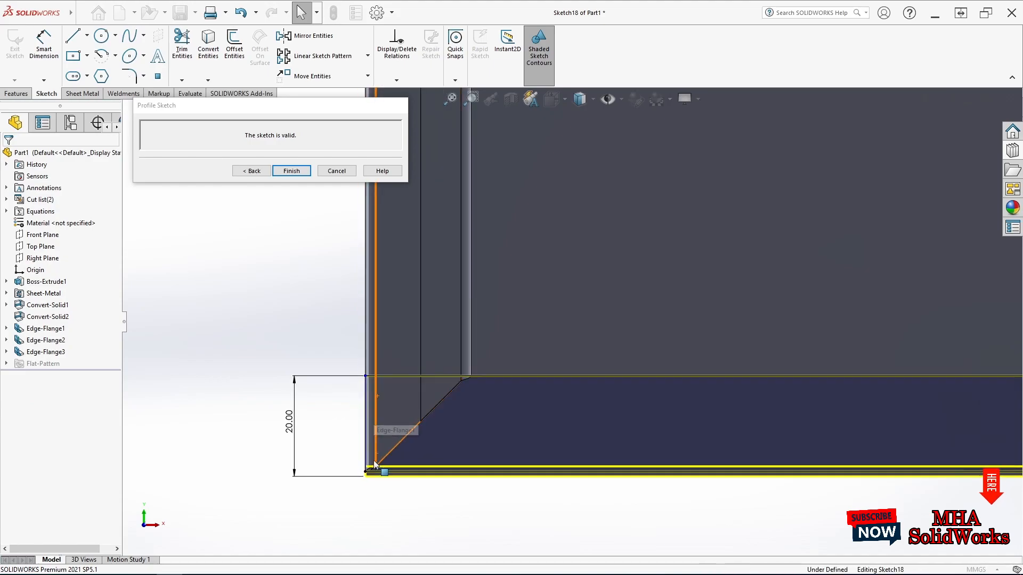
drag(365, 473, 388, 472)
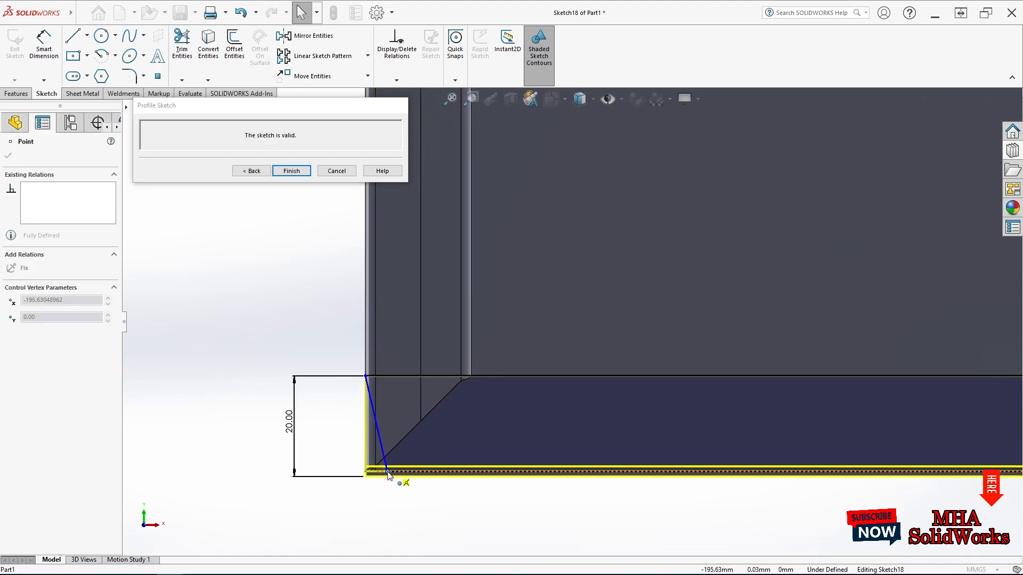
click(365, 377)
drag(365, 377, 437, 377)
click(305, 348)
scroll(405, 448, down, 4)
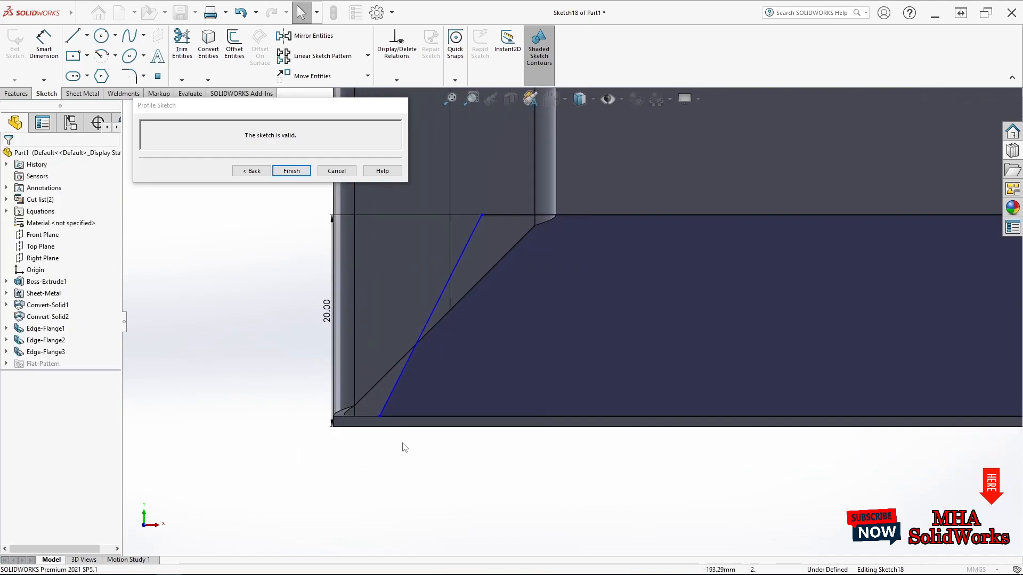
drag(380, 416, 354, 417)
click(403, 466)
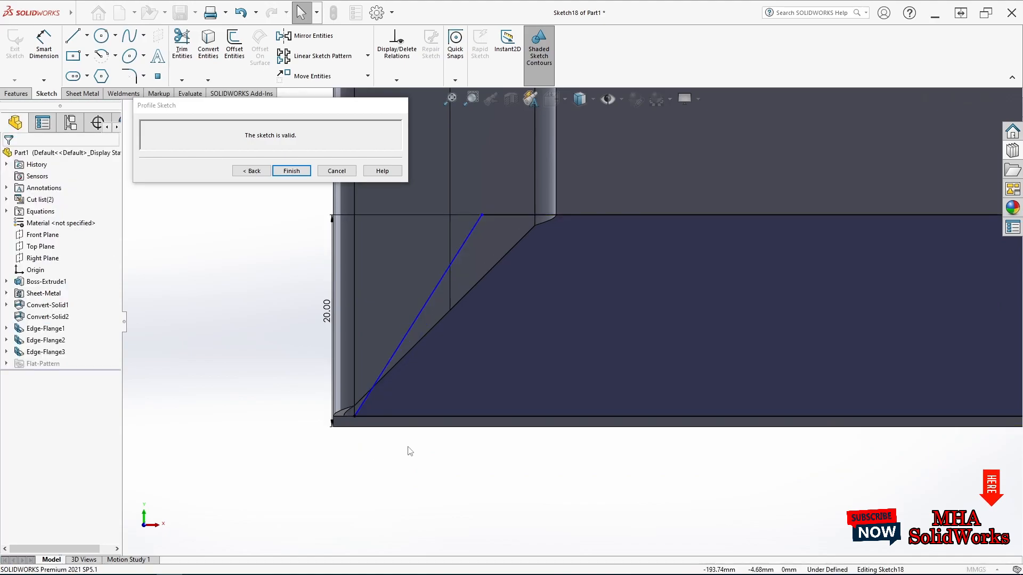
Dimension the angle between the slanted left end line and the new flange's base line at 45°
click(44, 45)
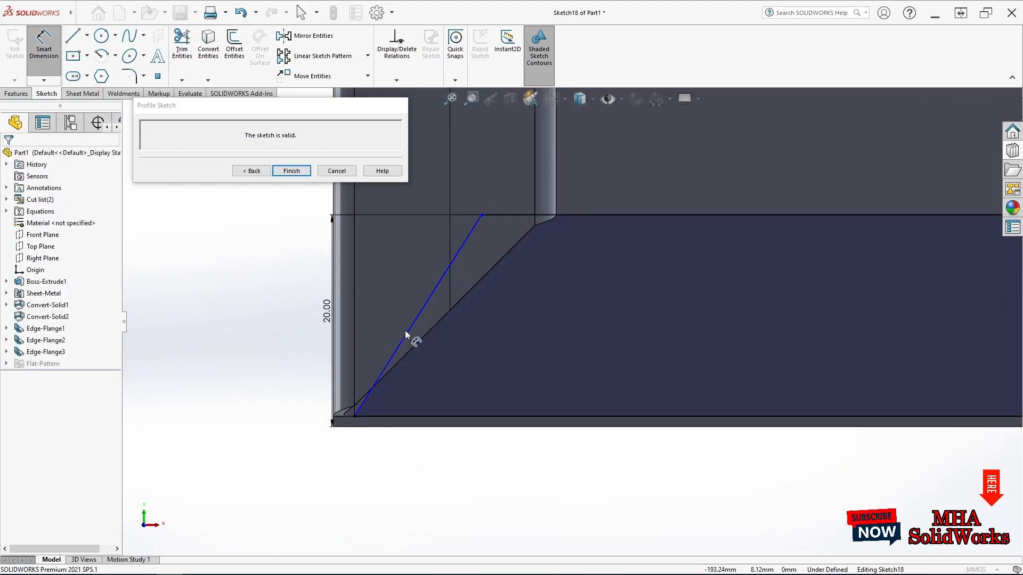
click(407, 332)
click(432, 416)
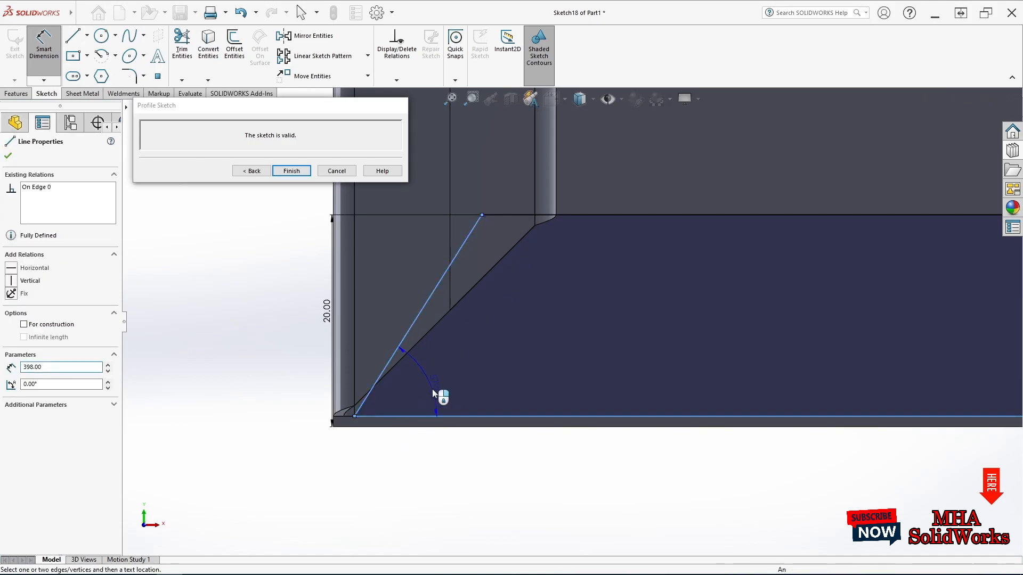
click(433, 391)
text(45)
key(Return)
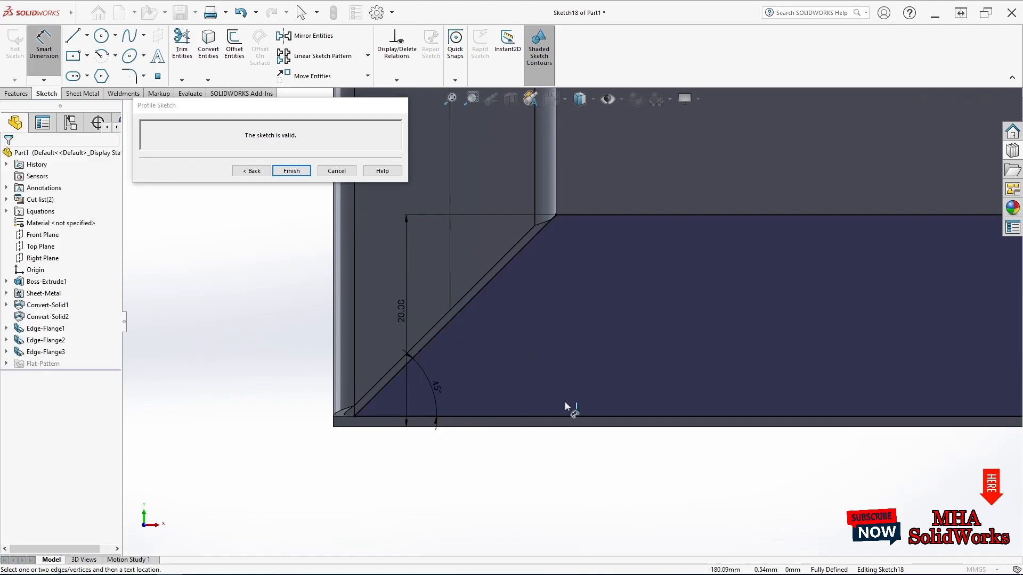
scroll(554, 413, up, 8)
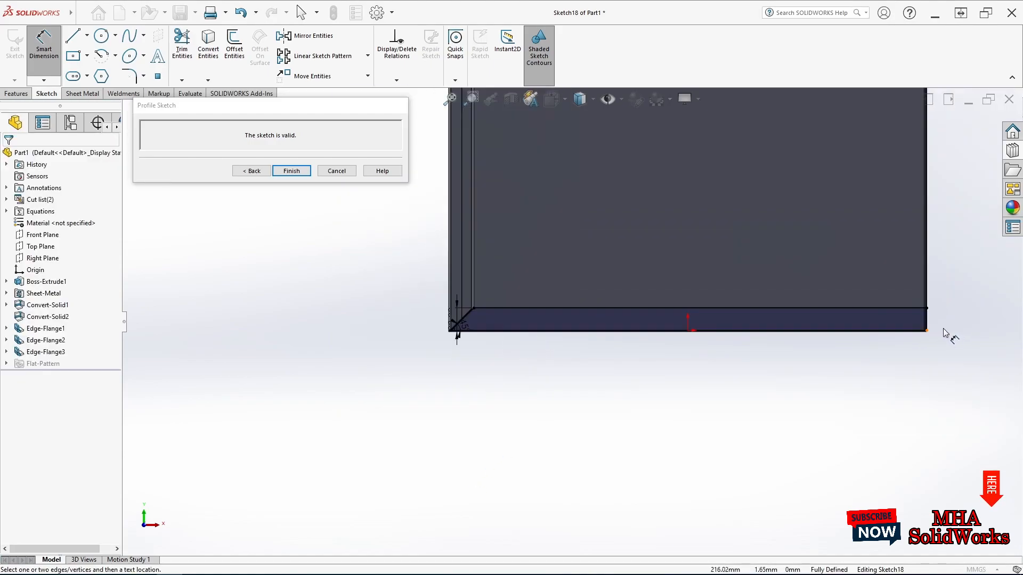
Move the flange profile's right end line inward, free it from its vertical relation, and slant it by placing its base endpoint at the side wall's inner edge
scroll(943, 334, down, 3)
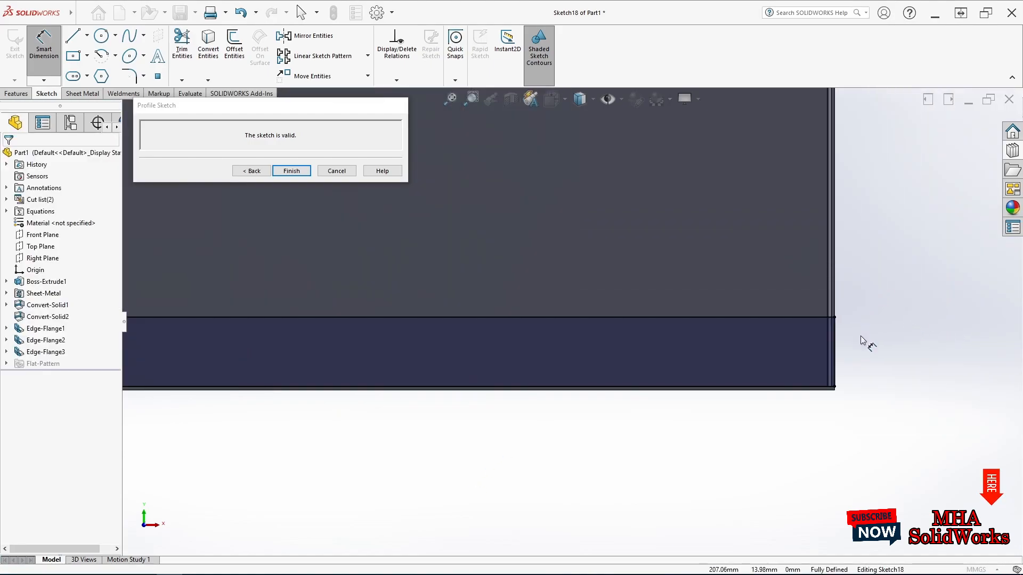
key(Escape)
scroll(823, 364, down, 1)
click(811, 393)
drag(804, 397, 784, 399)
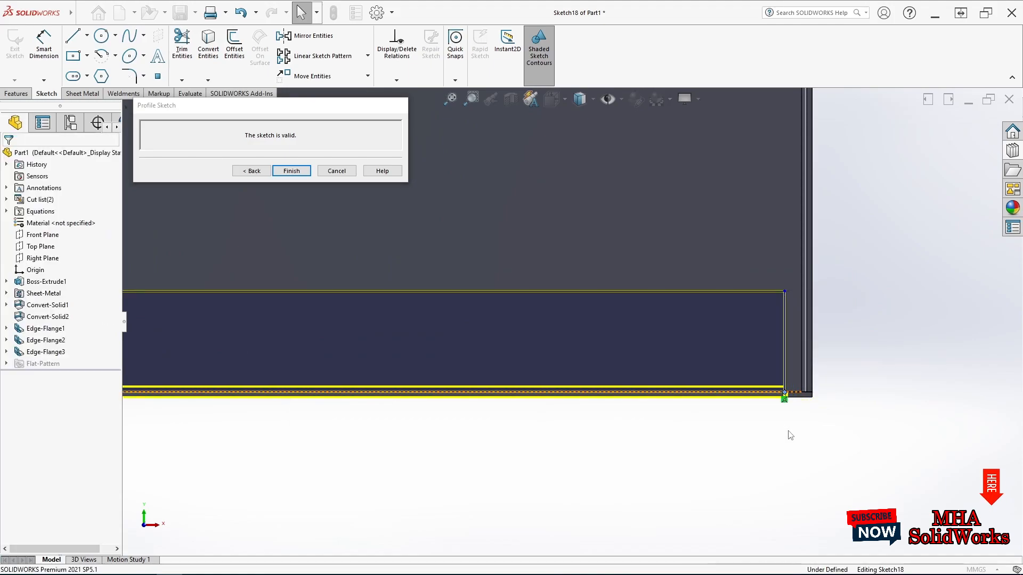
click(784, 355)
key(Escape)
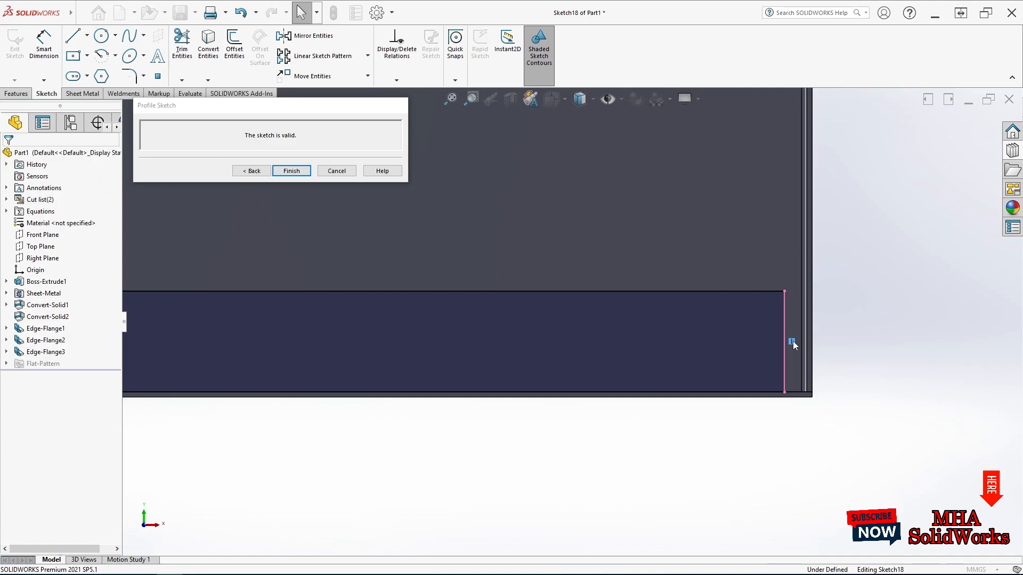
scroll(803, 377, down, 2)
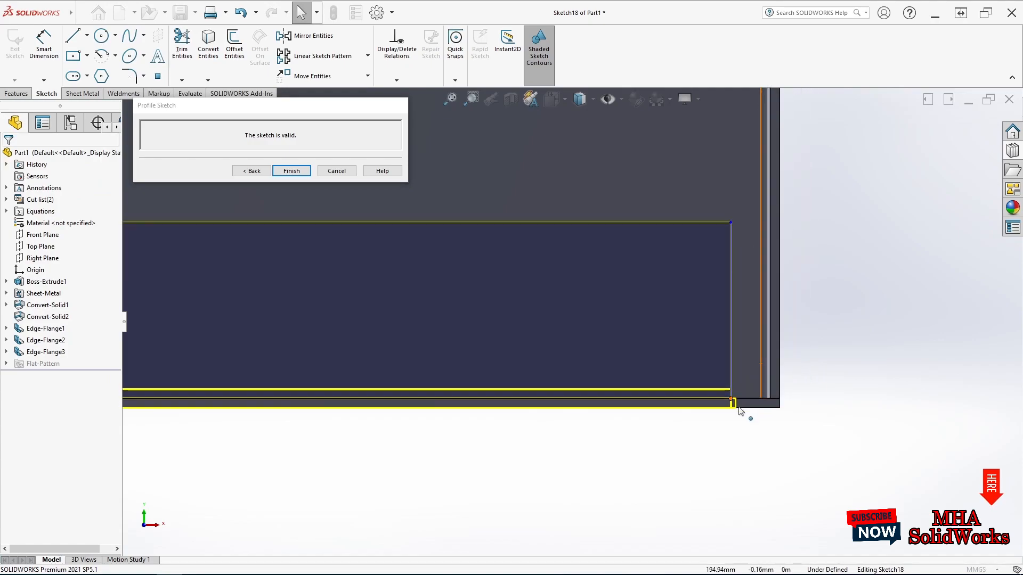
drag(732, 403, 761, 398)
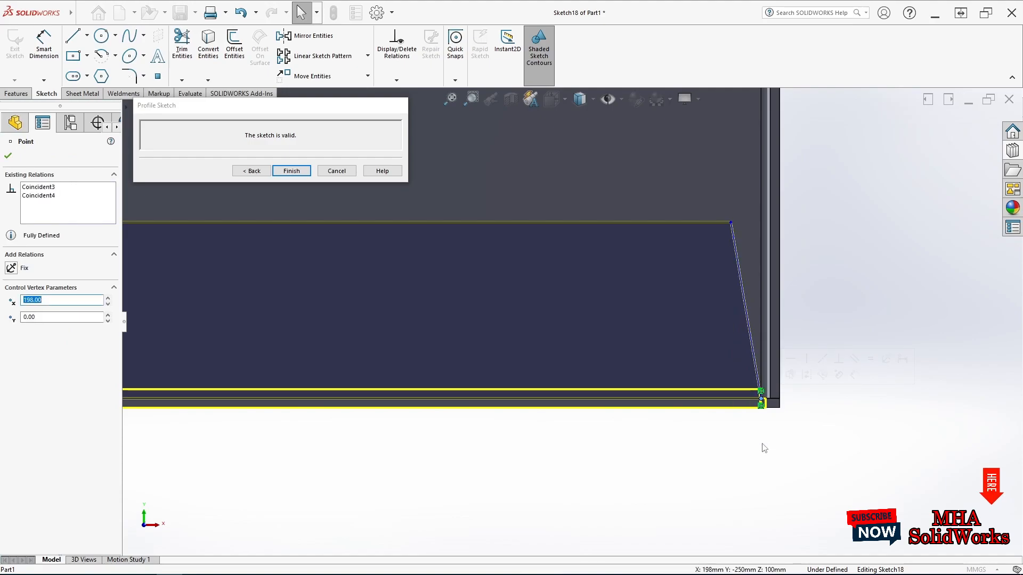
click(762, 446)
Dimension the slanted right end line at 45° to the base line and finish the 20 mm edge flange
click(52, 46)
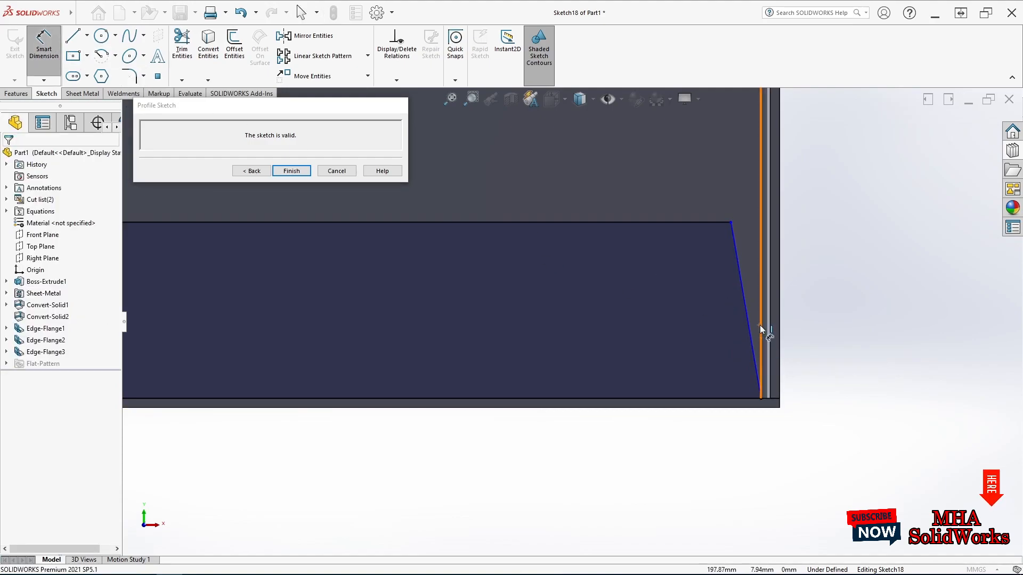
click(748, 327)
click(700, 399)
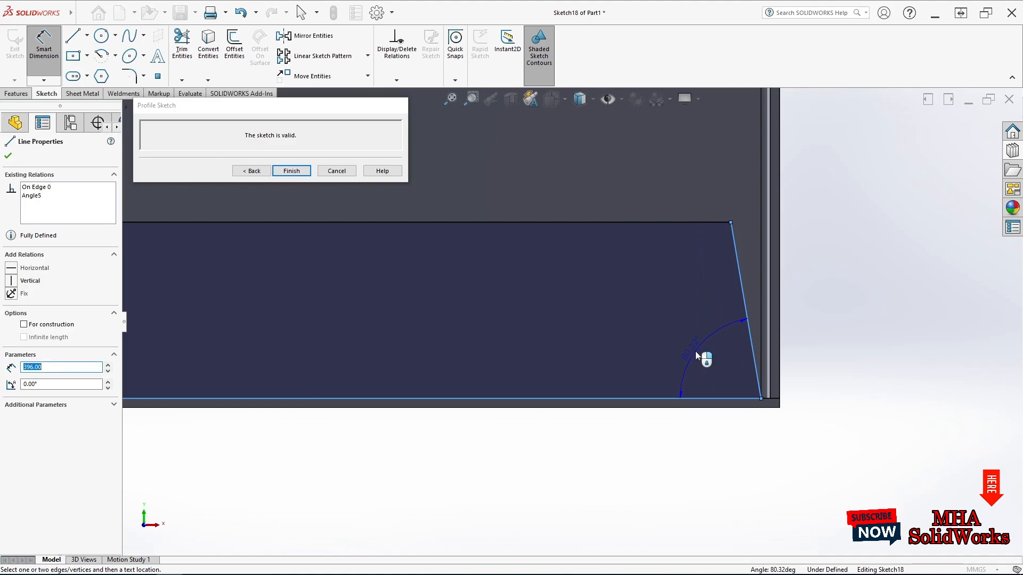
click(695, 351)
text(45)
key(Return)
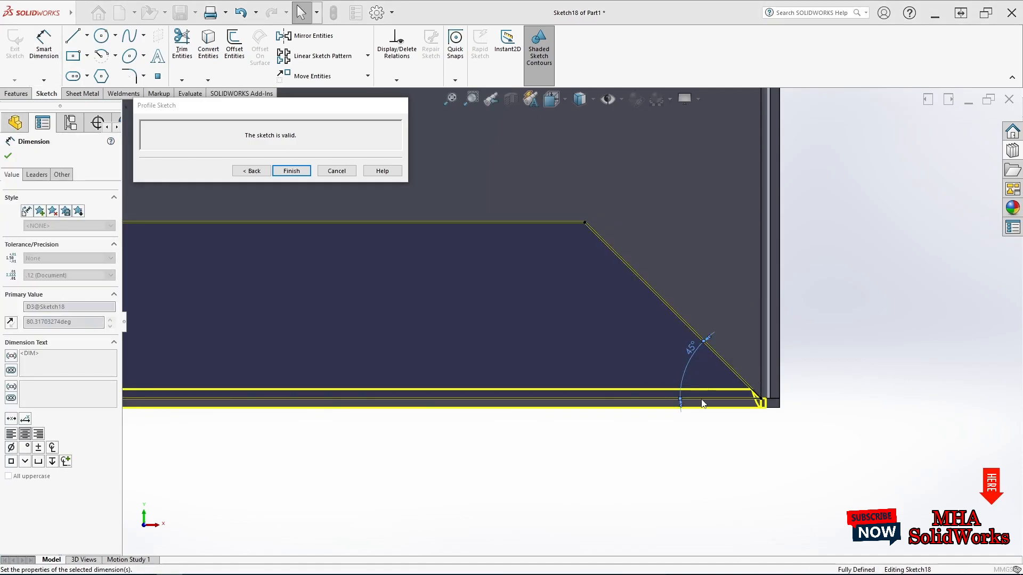
scroll(491, 432, up, 3)
scroll(308, 360, up, 3)
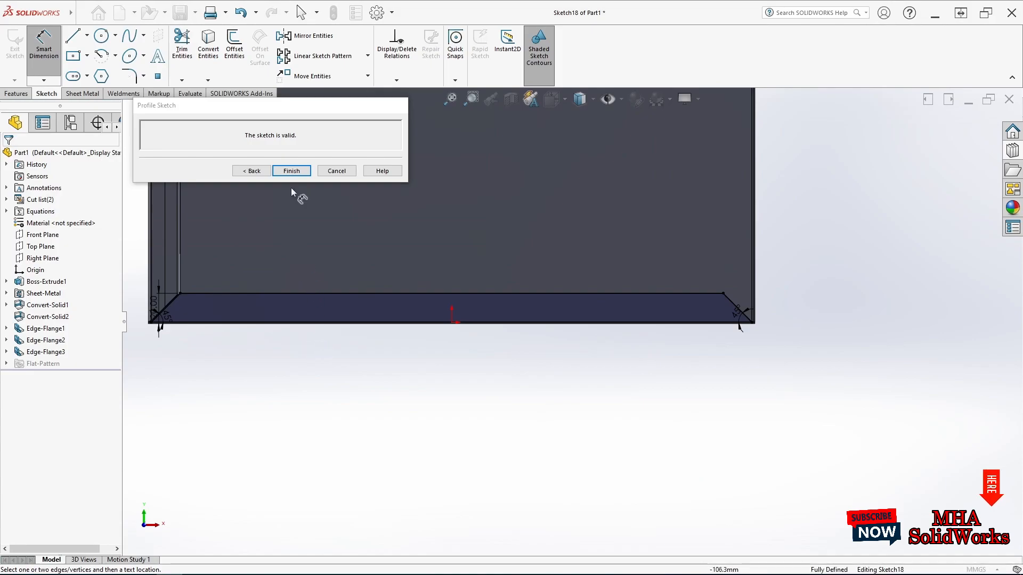
click(291, 170)
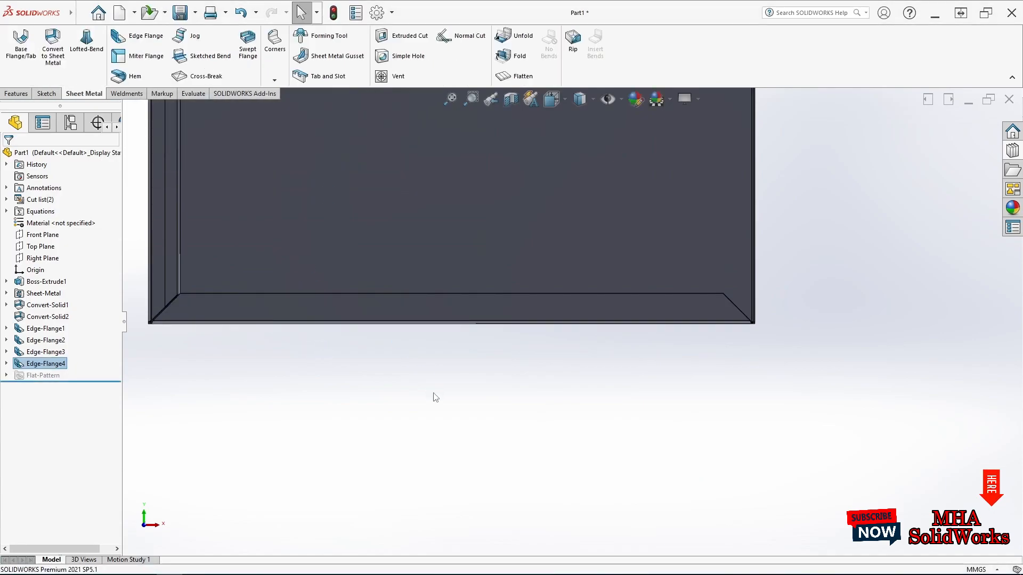
Add a 15 mm edge flange at 90° along the inner free edge of the mitred 20 mm flange on the 400 mm wall
middle_drag(414, 331, 486, 201)
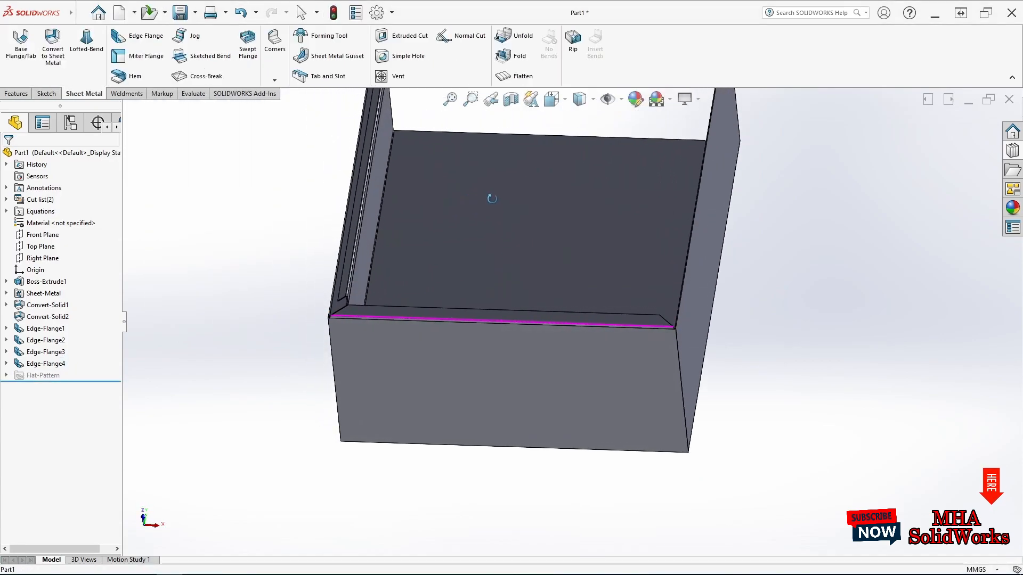
click(152, 37)
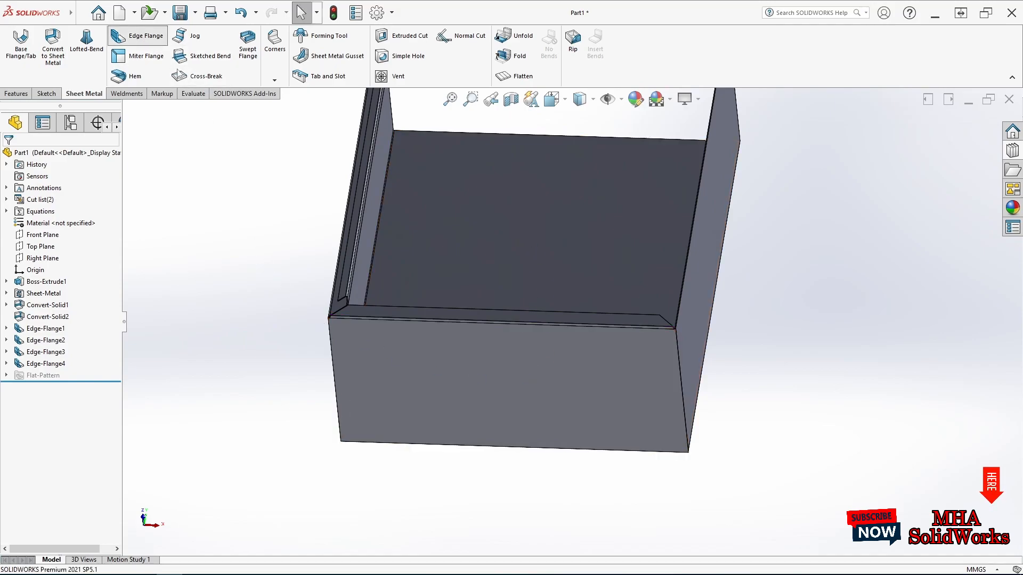
scroll(468, 309, down, 1)
click(470, 312)
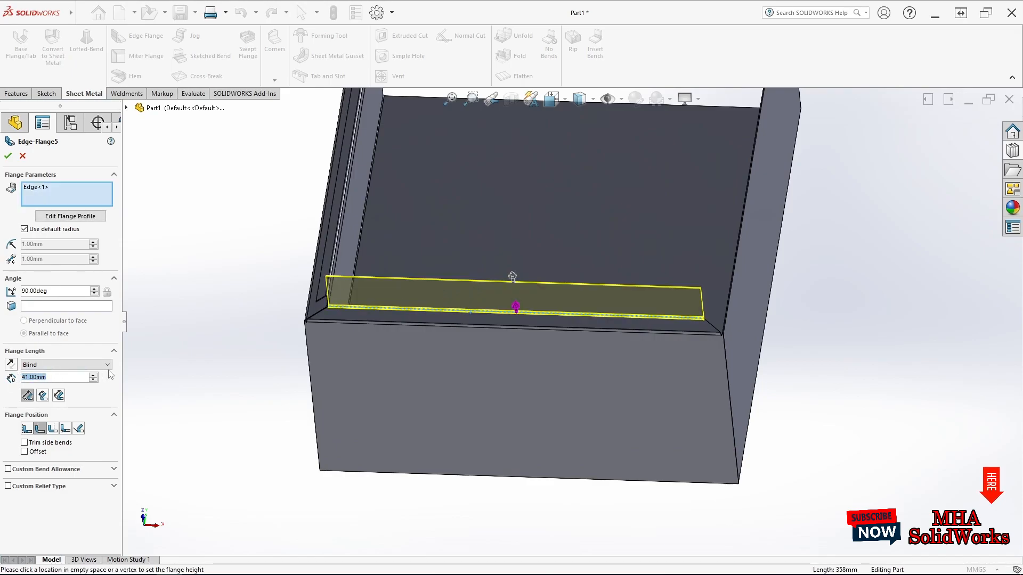
text(1)
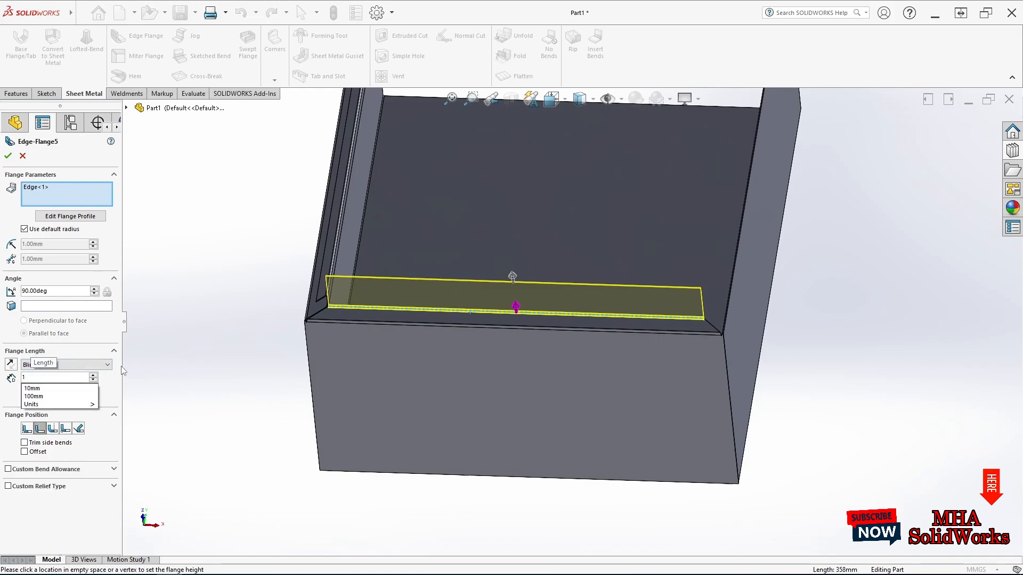
text(5)
key(Return)
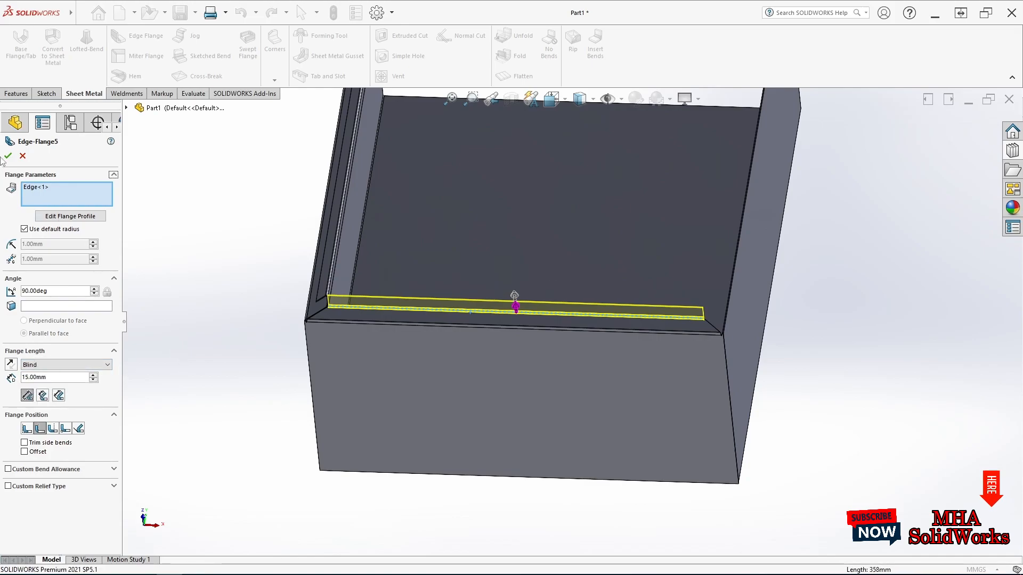
click(8, 156)
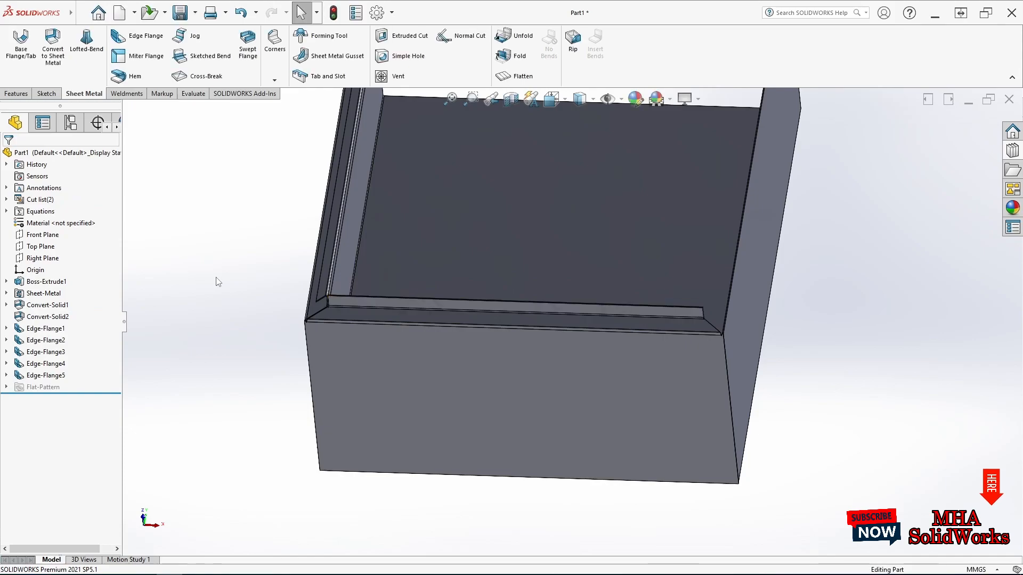
Set up a 10 mm edge flange at 90° on the free edge of the 15 mm flange
click(147, 41)
click(423, 299)
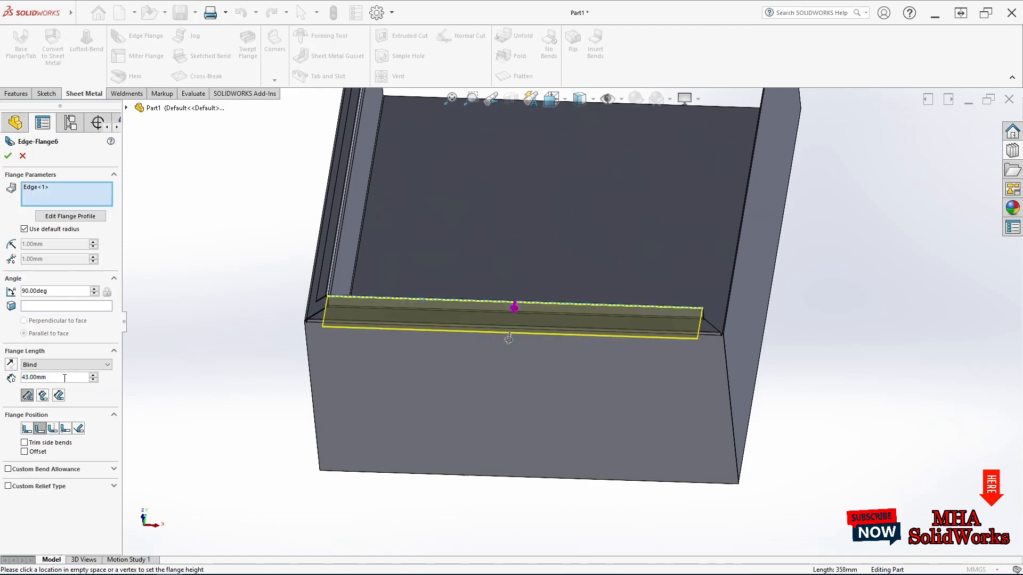
text(10)
key(Return)
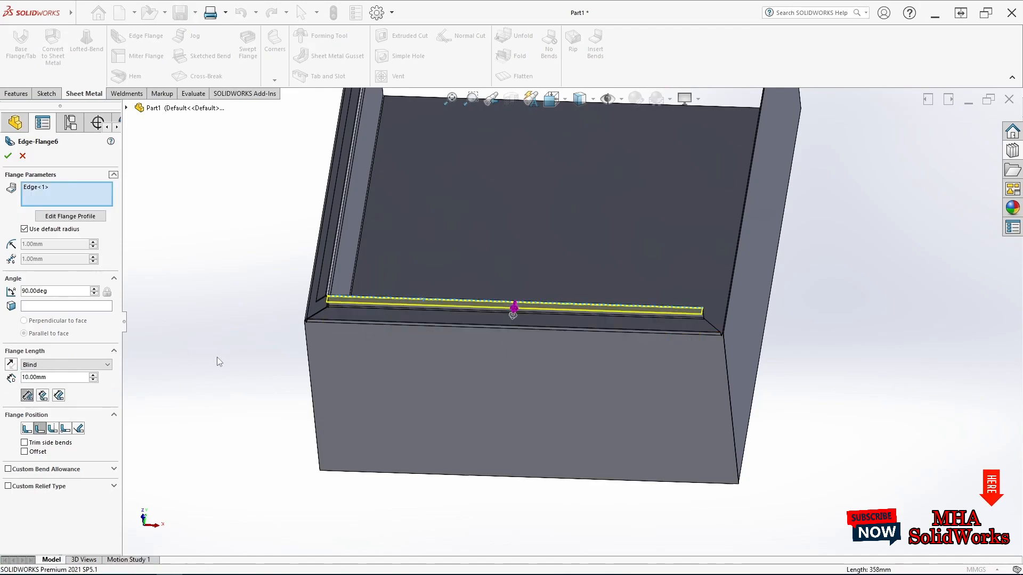
Edit the 10 mm flange's profile sketch and dimension its depth at 10 mm from the 15 mm flange's outer edge
click(83, 217)
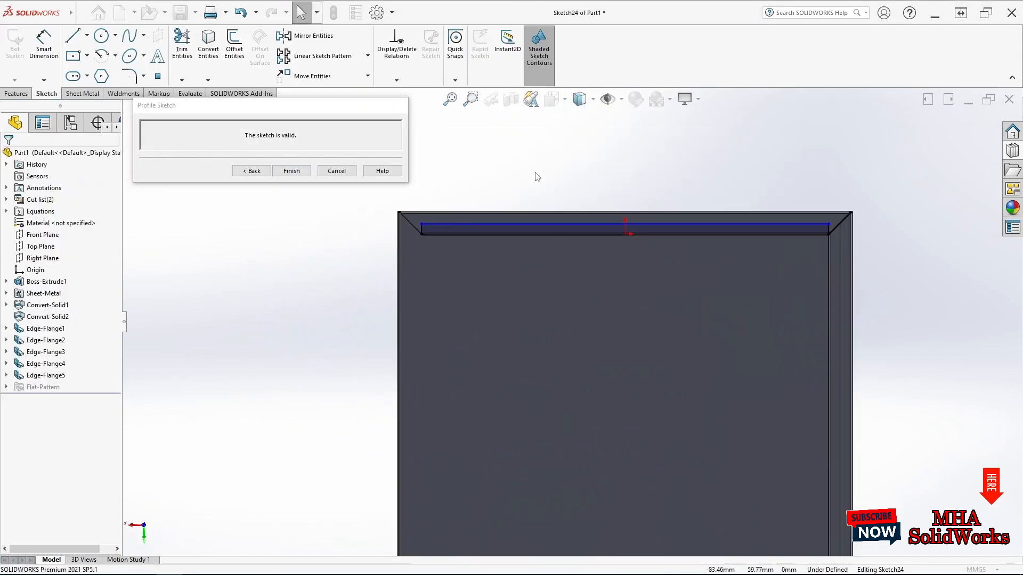
click(44, 43)
scroll(796, 223, down, 2)
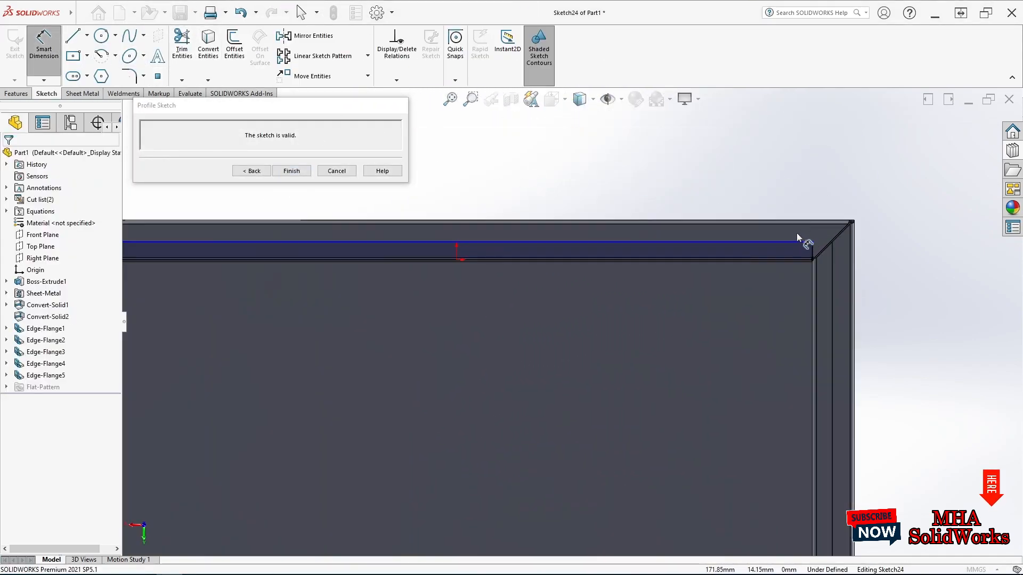
mouse_move(781, 240)
mouse_down()
mouse_move(789, 268)
mouse_move(747, 280)
mouse_up()
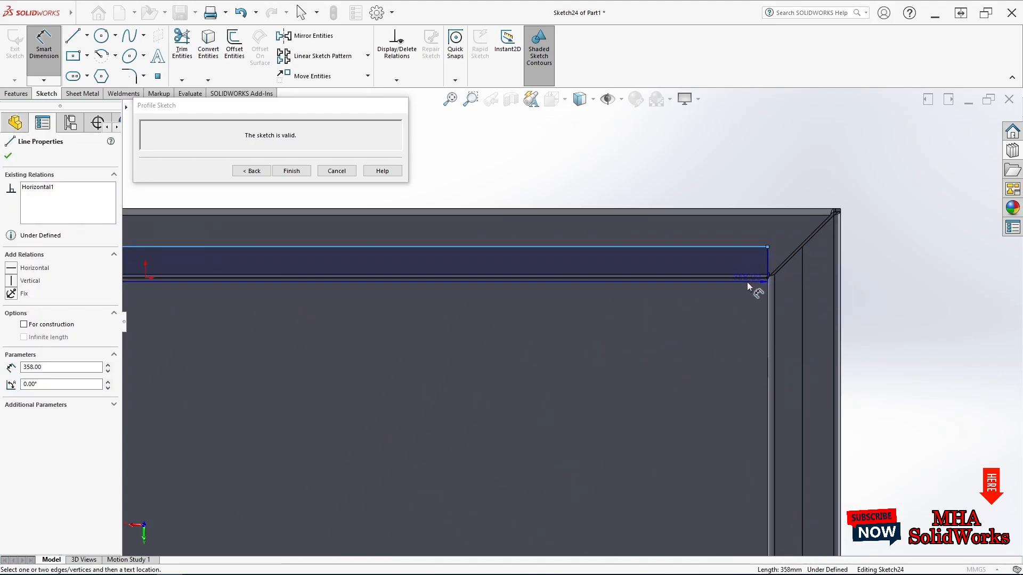
click(746, 281)
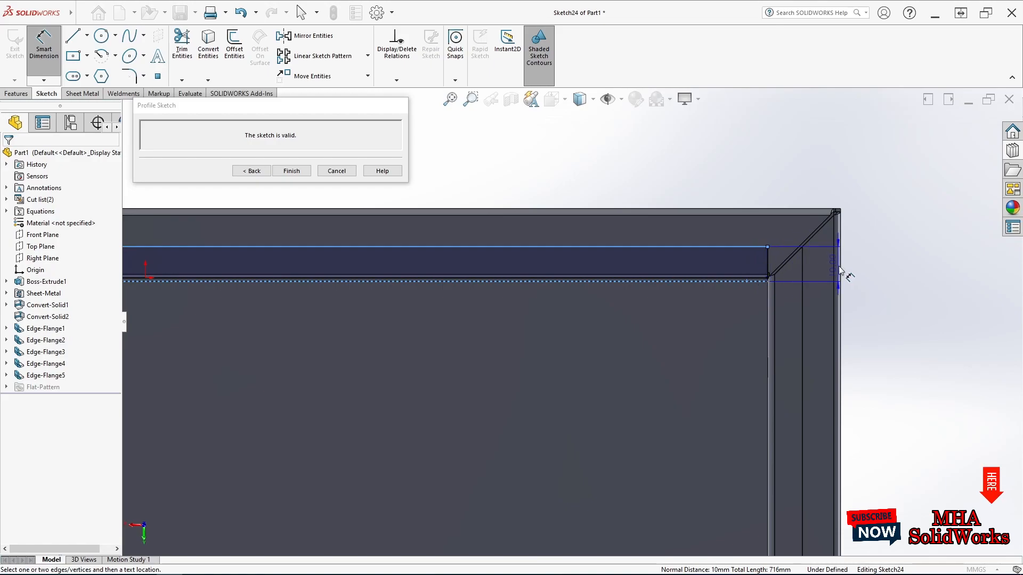
click(858, 271)
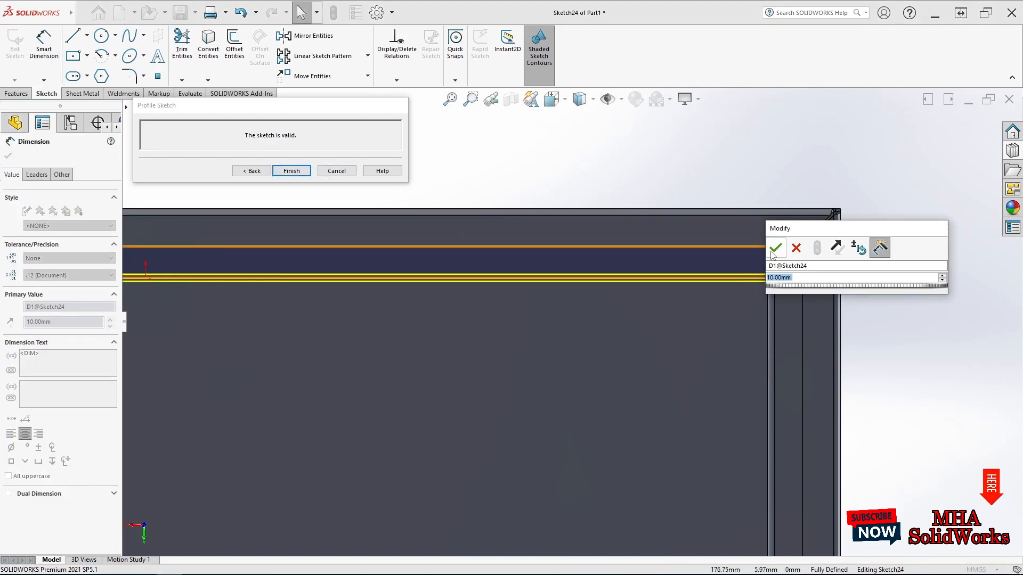
key(Return)
Free the profile's right end line from its vertical relation and move its outer endpoint toward the existing flange's mitre
key(Escape)
click(768, 264)
key(Escape)
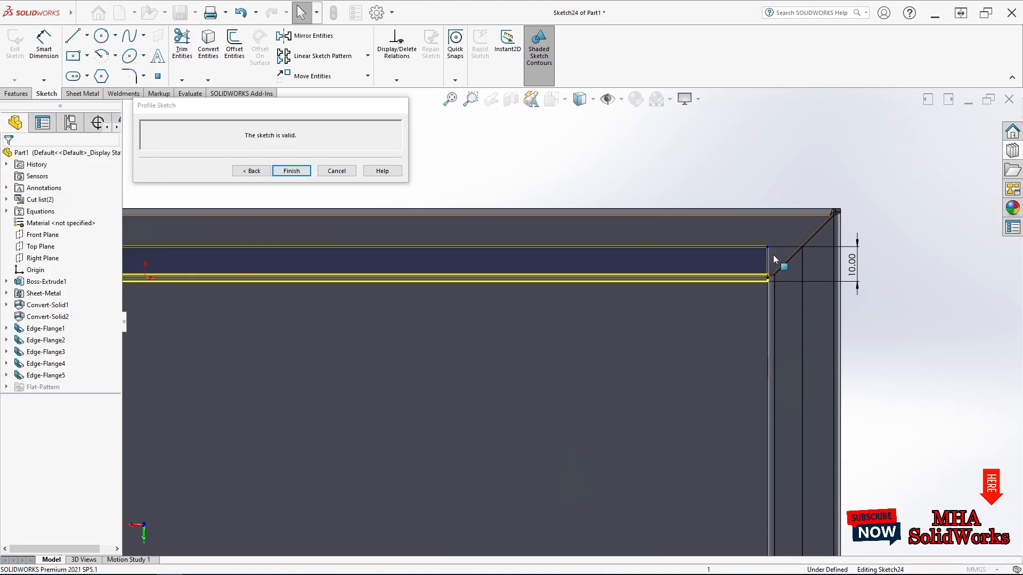
drag(769, 248, 786, 248)
key(Escape)
Dimension the angle between the slanted right end line and the 10 mm flange's base line at 45°
click(44, 45)
click(769, 276)
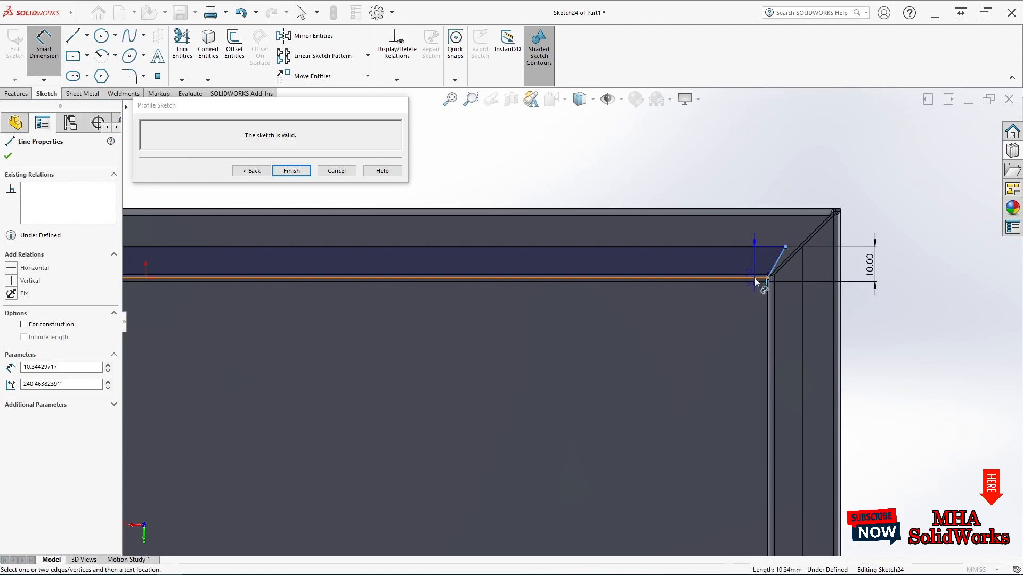
click(805, 274)
text(46382391deg)
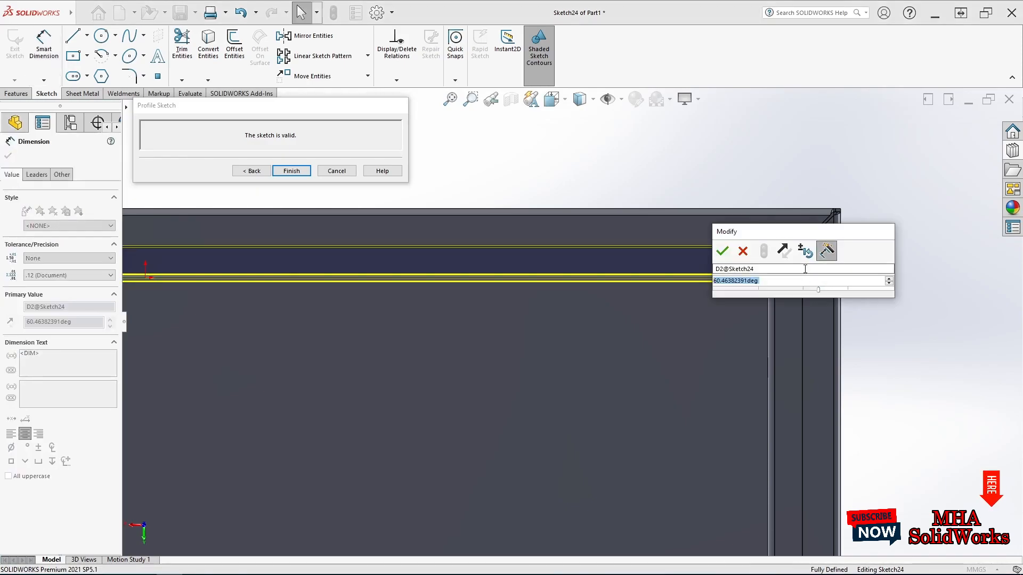
click(722, 250)
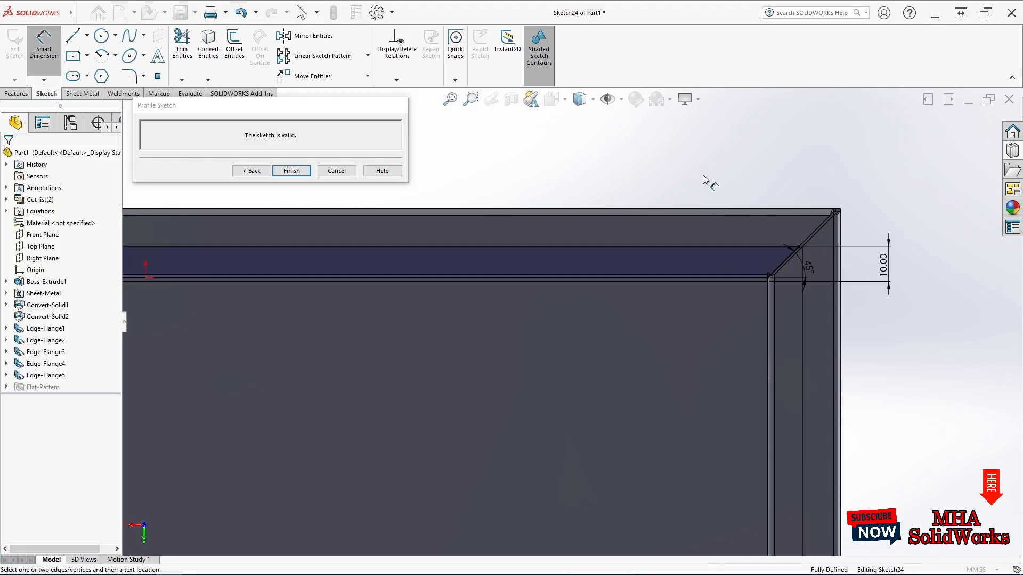
scroll(614, 293, up, 4)
scroll(289, 348, up, 3)
scroll(299, 298, down, 2)
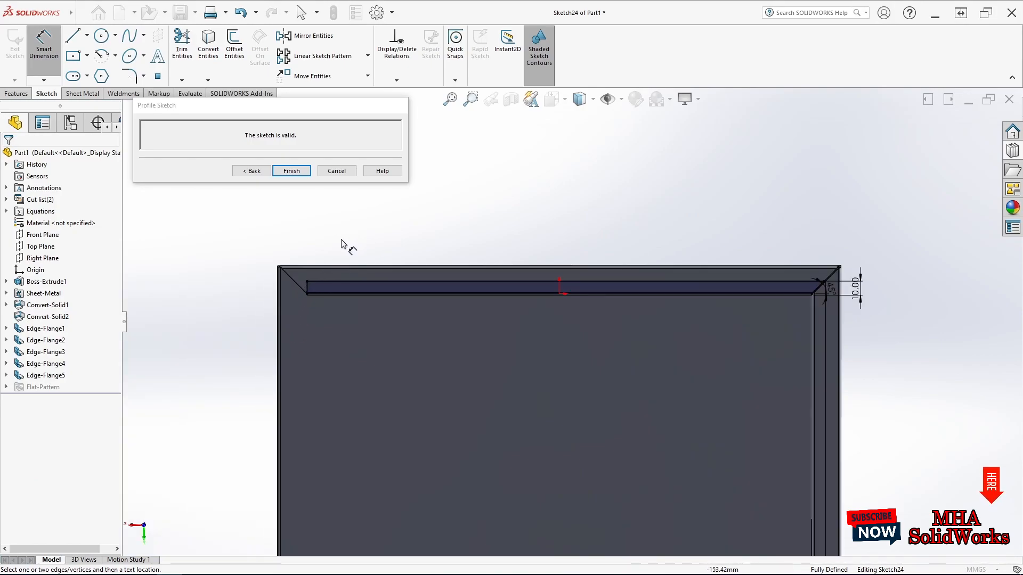
Free the profile's left end line from its vertical relation and move its outer endpoint outward toward the unflanged wall's corner
key(Escape)
scroll(319, 290, down, 3)
click(349, 298)
key(Delete)
drag(348, 287, 334, 286)
click(235, 257)
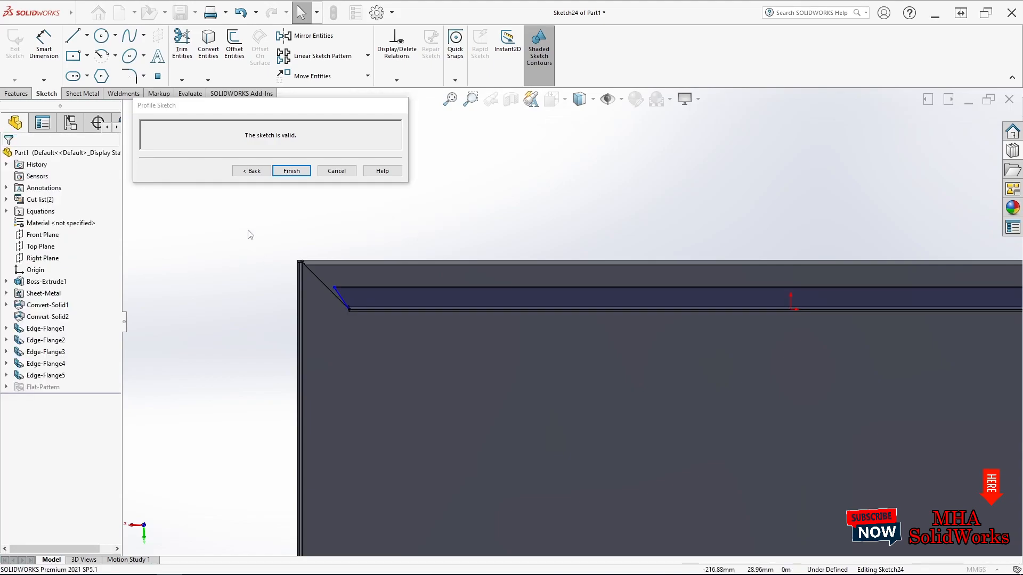
Dimension the slanted left end line at 45° to the base line and finish the 10 mm edge flange
click(45, 55)
click(343, 301)
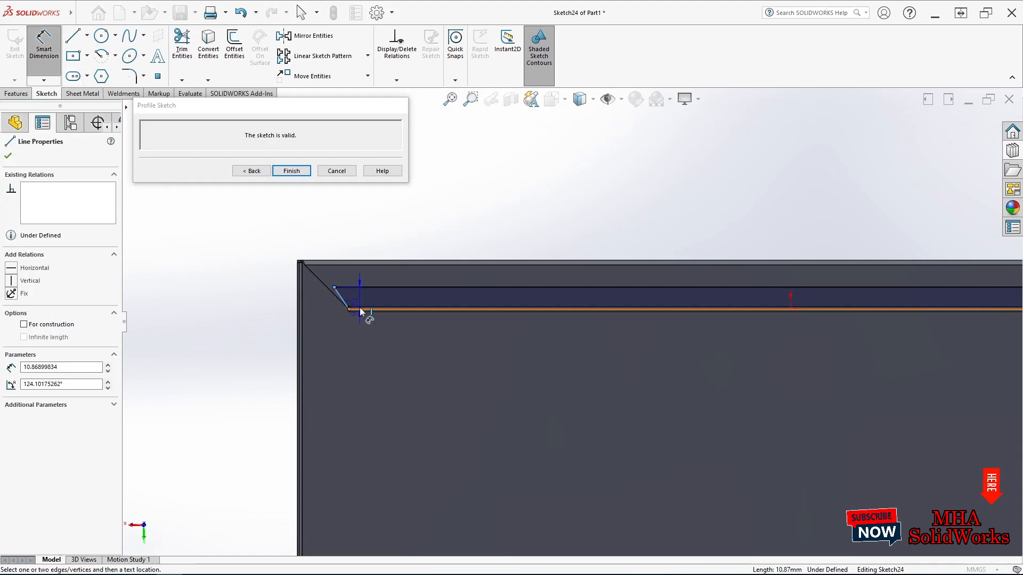
click(352, 308)
click(318, 299)
text(45)
key(Return)
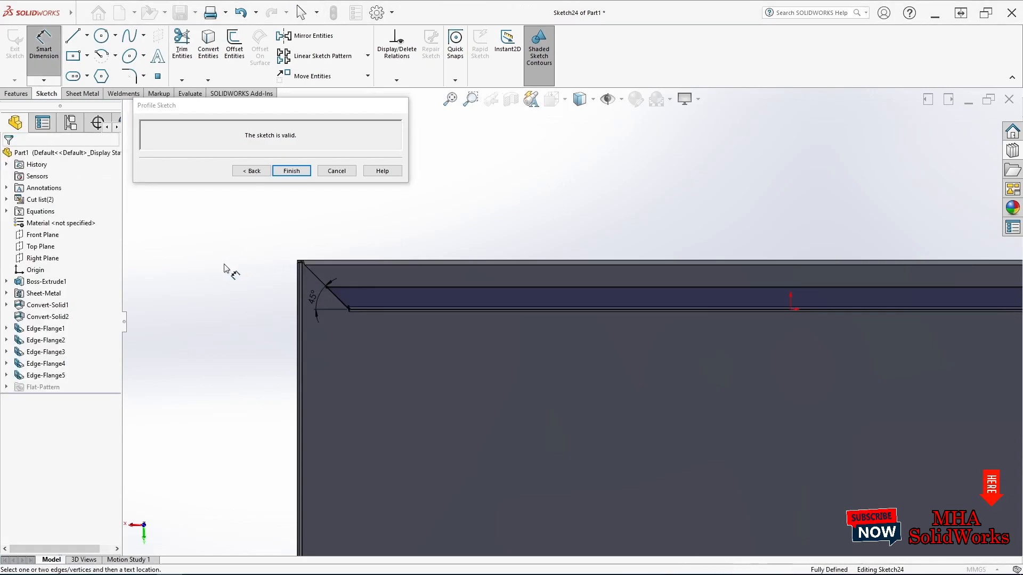
click(293, 172)
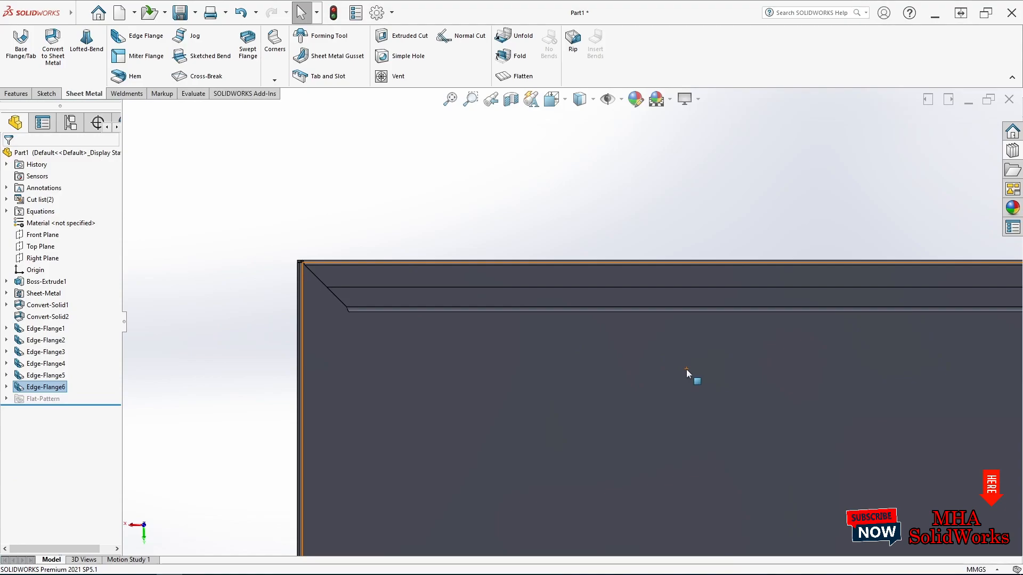
Open the louvers folder of the forming tools in the Design Library
middle_drag(699, 425, 470, 502)
middle_drag(572, 446, 626, 462)
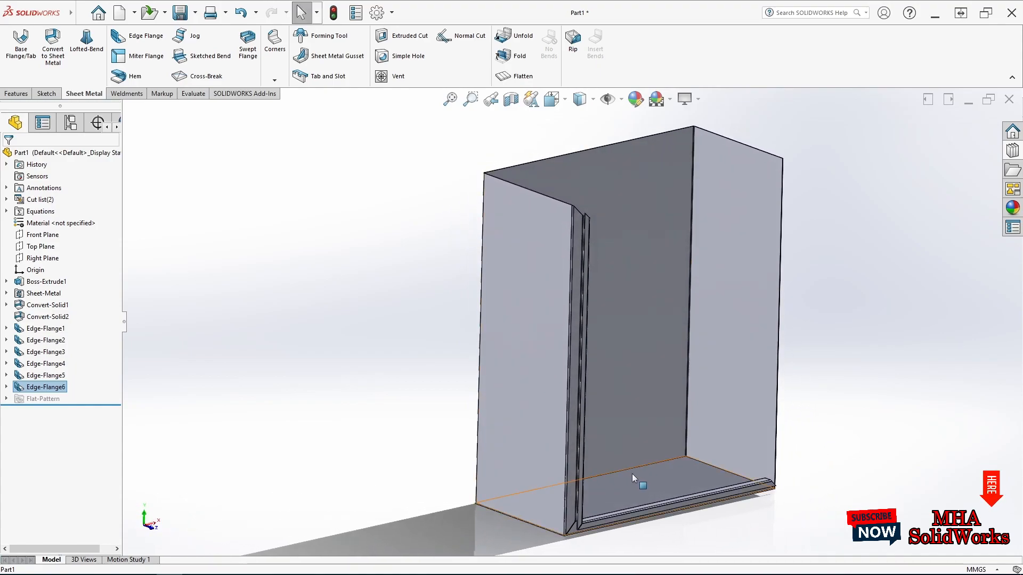
mouse_move(610, 332)
middle_down()
mouse_move(642, 335)
mouse_move(619, 339)
middle_up()
mouse_move(554, 312)
middle_down()
mouse_move(555, 278)
mouse_move(549, 314)
middle_up()
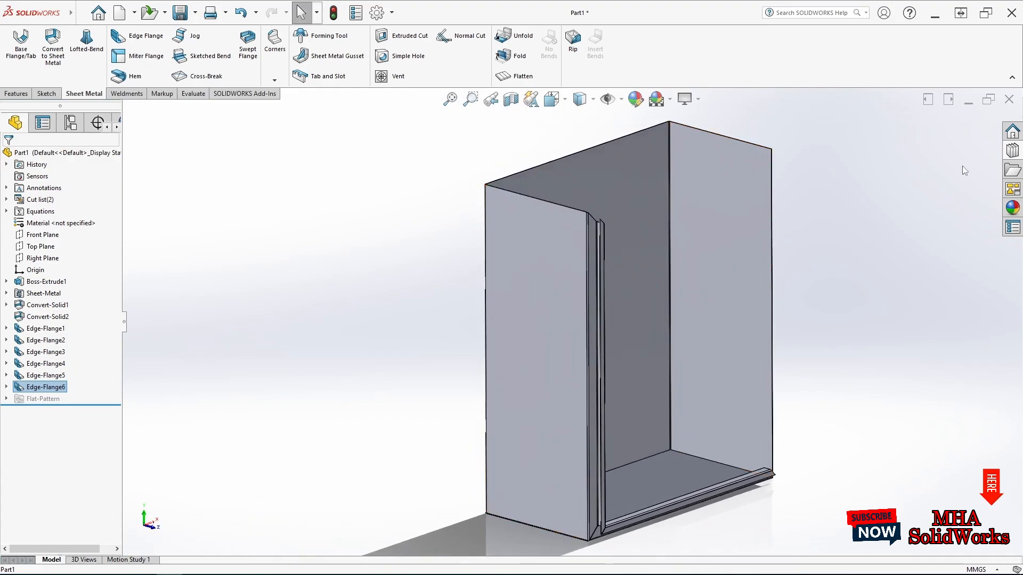
click(1012, 151)
click(839, 147)
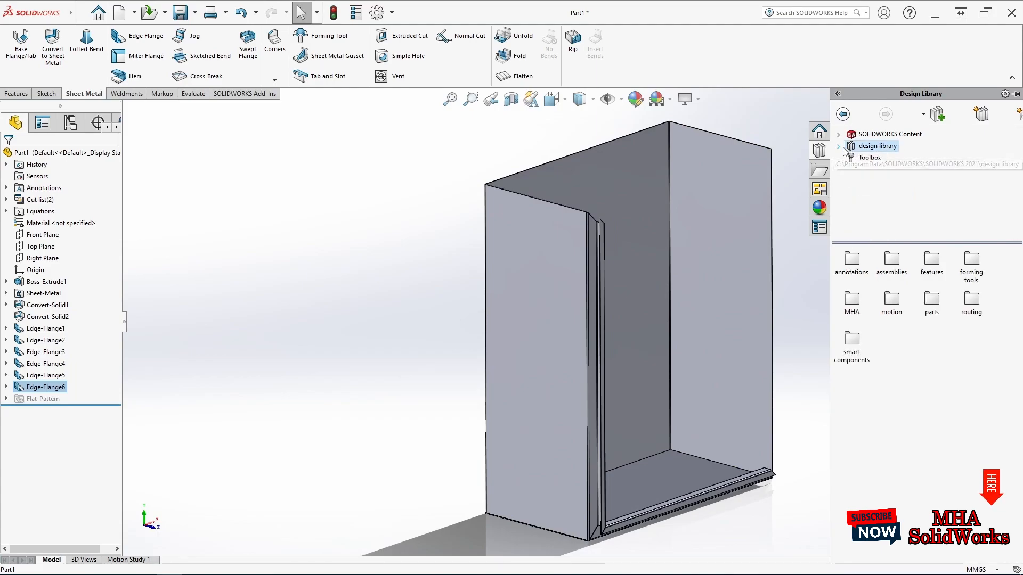
click(839, 147)
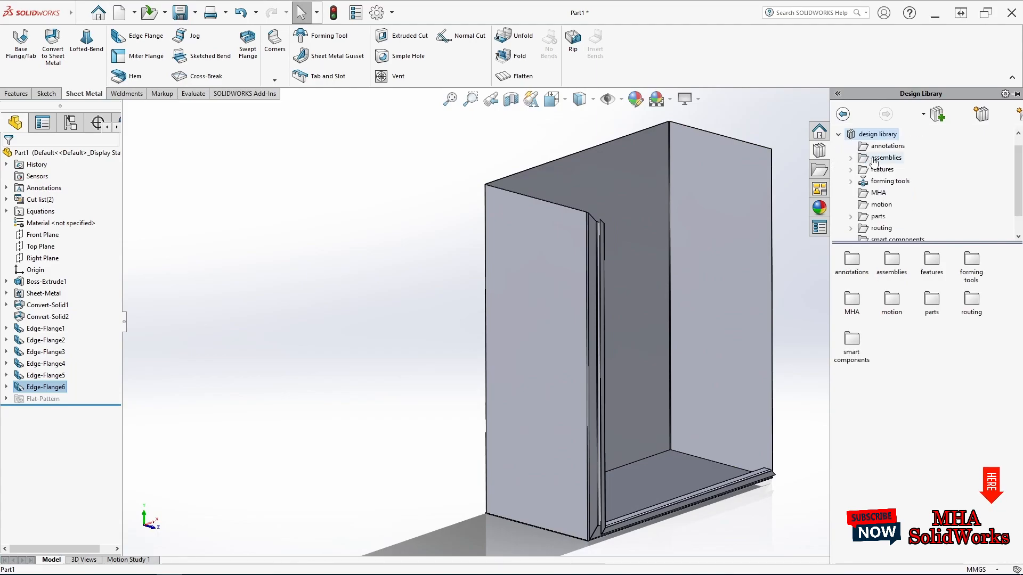
click(890, 182)
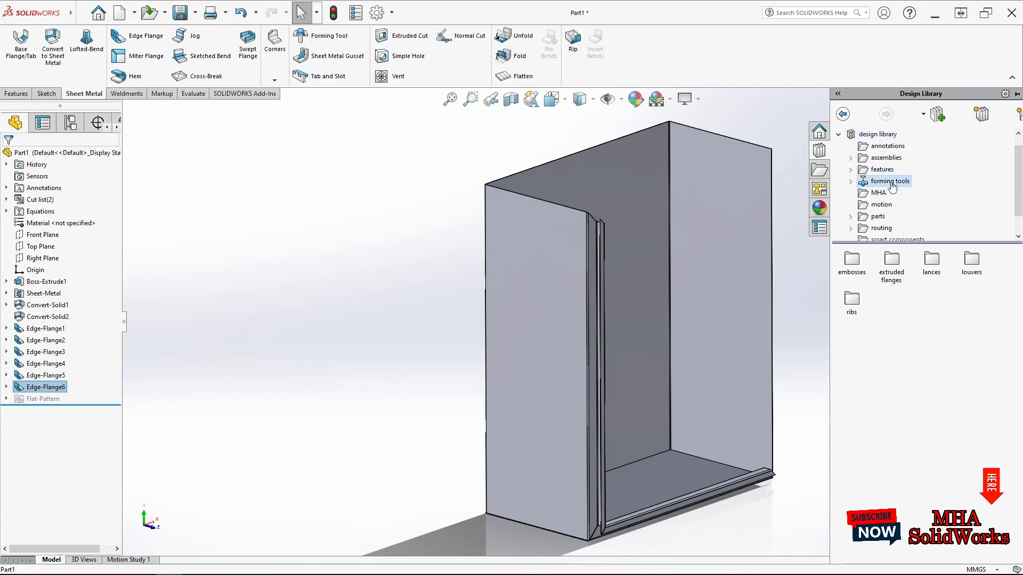
double_click(858, 184)
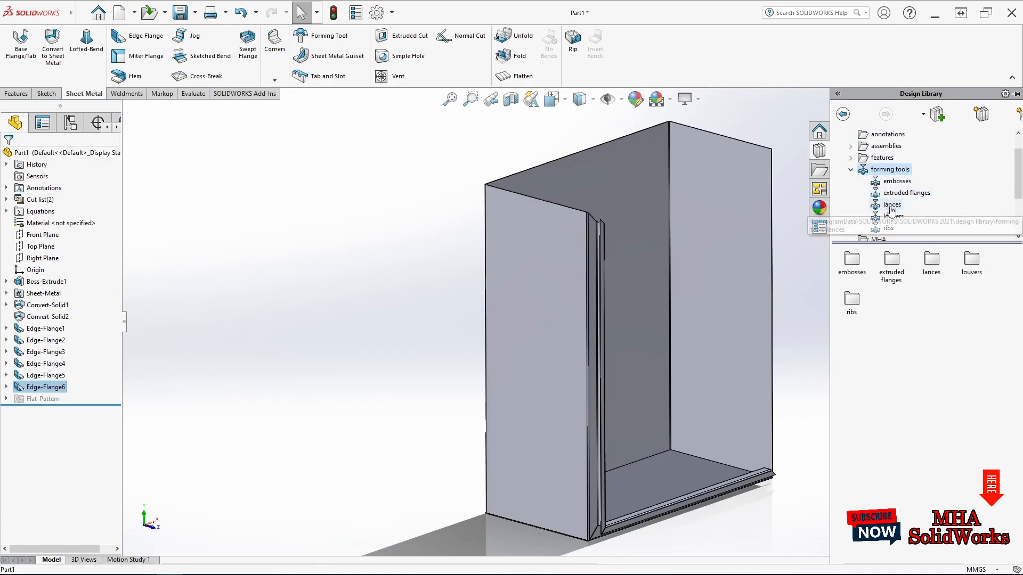
click(893, 216)
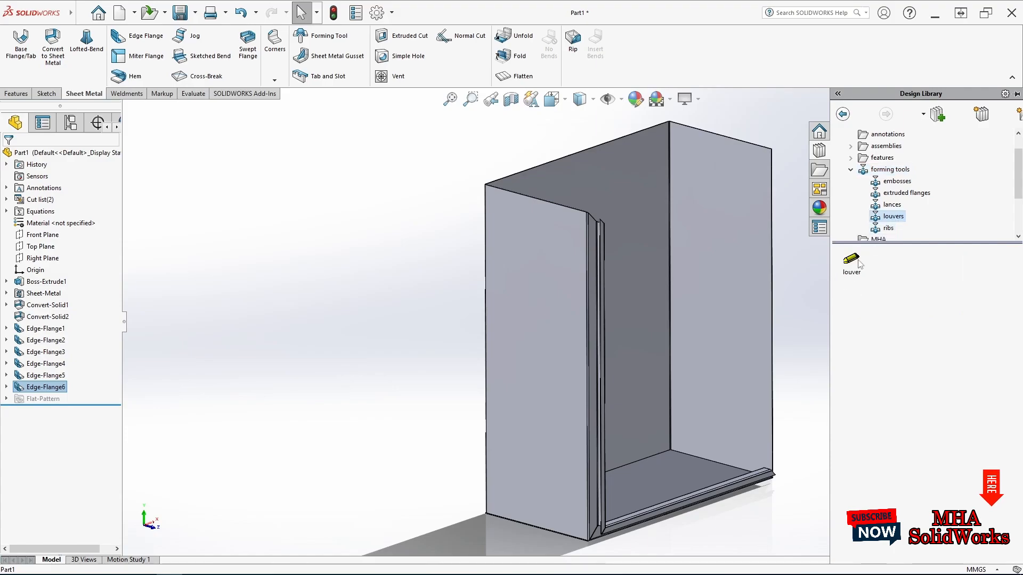
Place the louver forming tool on the upper part of the flanged side wall's outer face
scroll(701, 312, up, 1)
scroll(701, 312, down, 1)
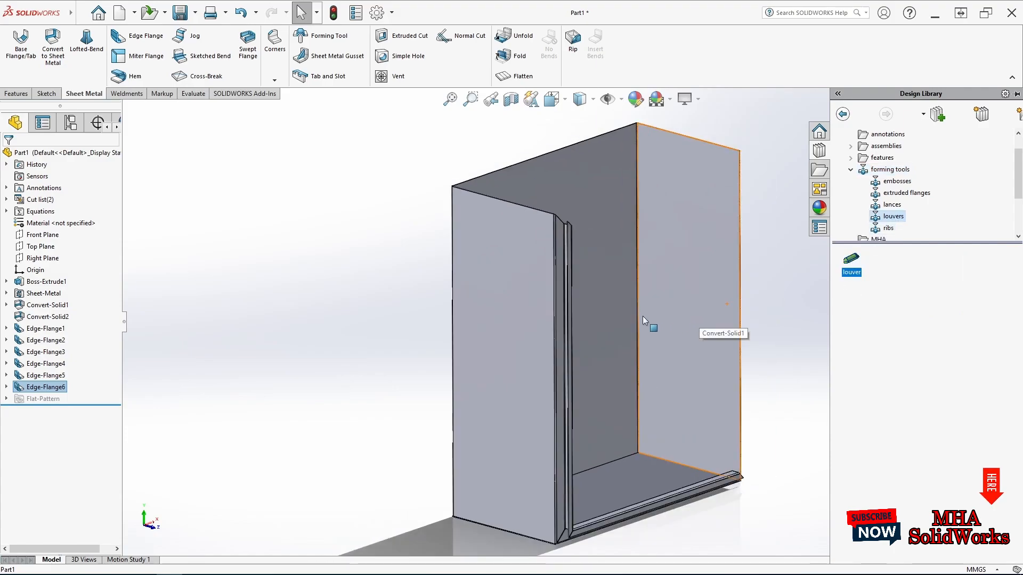
middle_drag(643, 316, 646, 316)
drag(842, 267, 510, 268)
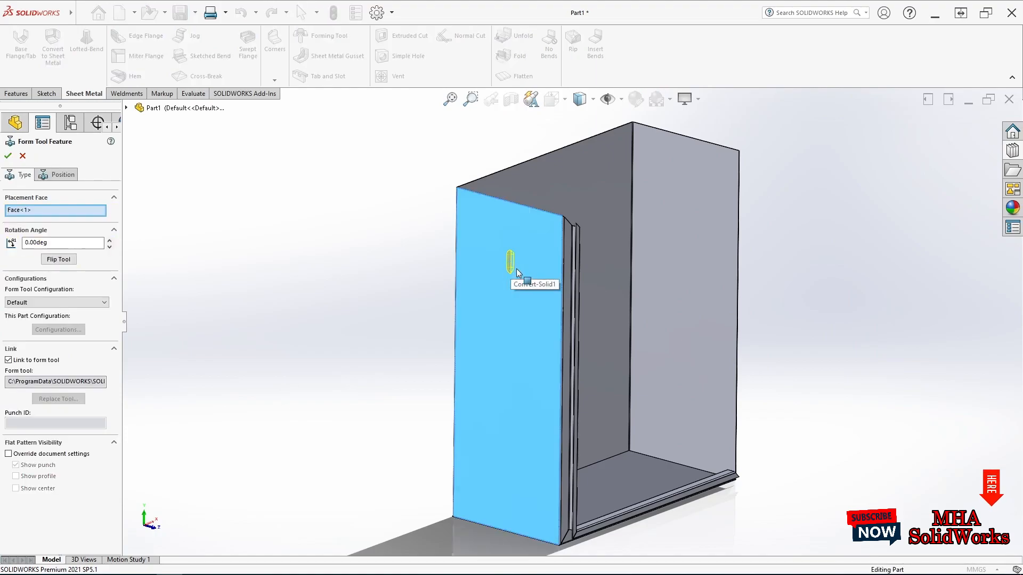
Set the louver's rotation angle to 270° and flip the tool to form toward the opposite side of the wall
scroll(554, 277, down, 5)
middle_drag(557, 280, 545, 281)
click(49, 243)
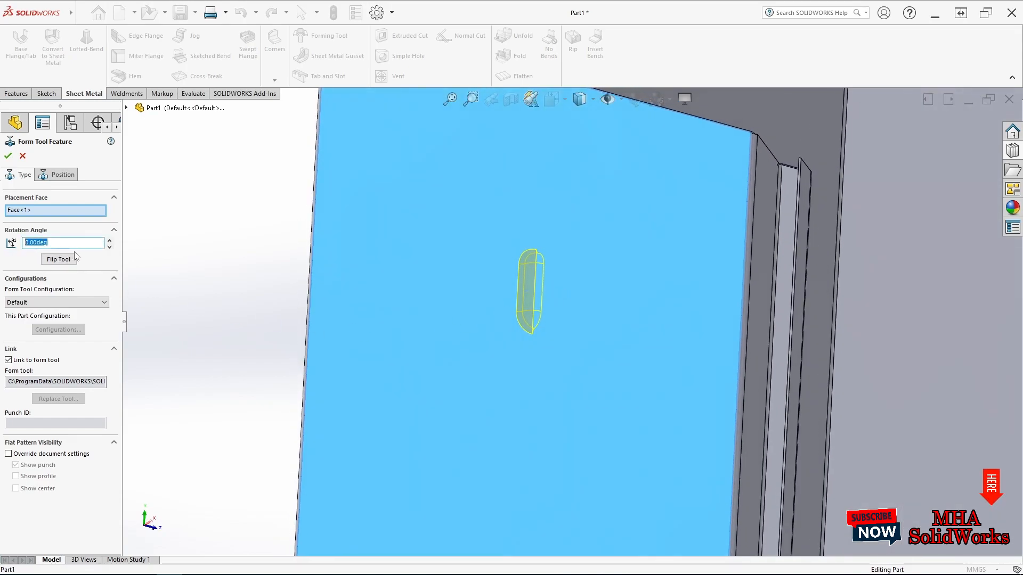
text(90)
key(Return)
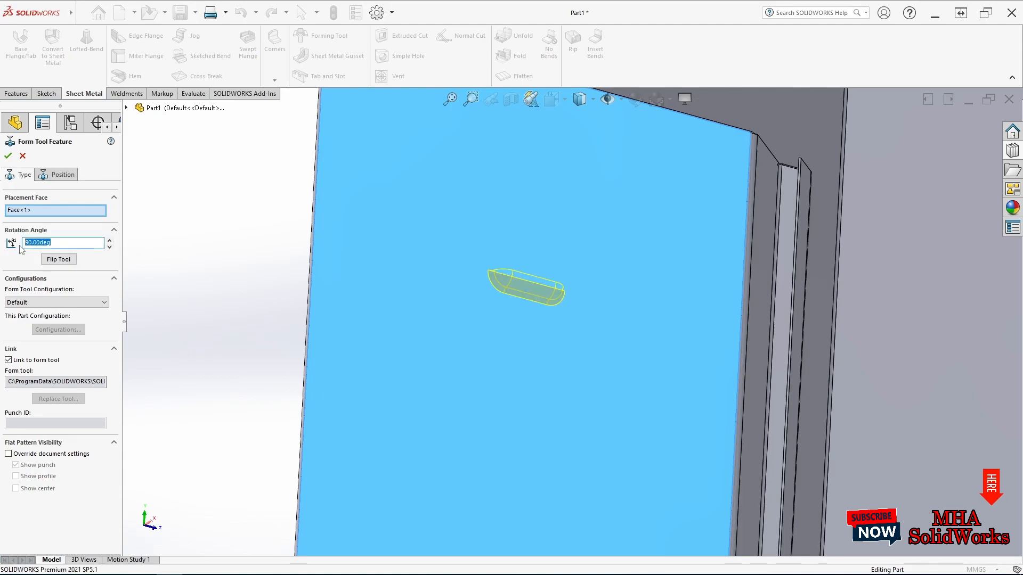
key(Return)
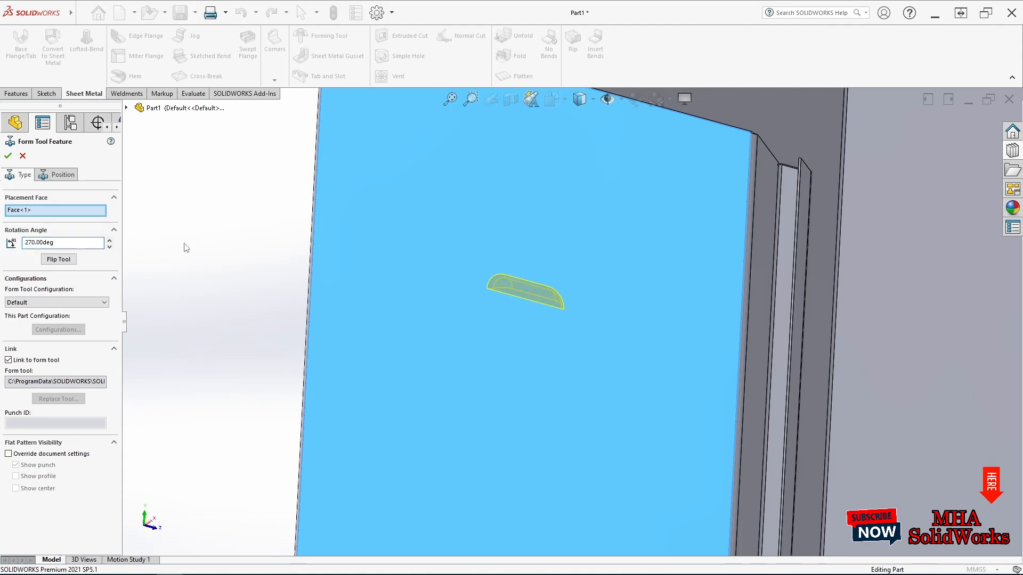
click(69, 260)
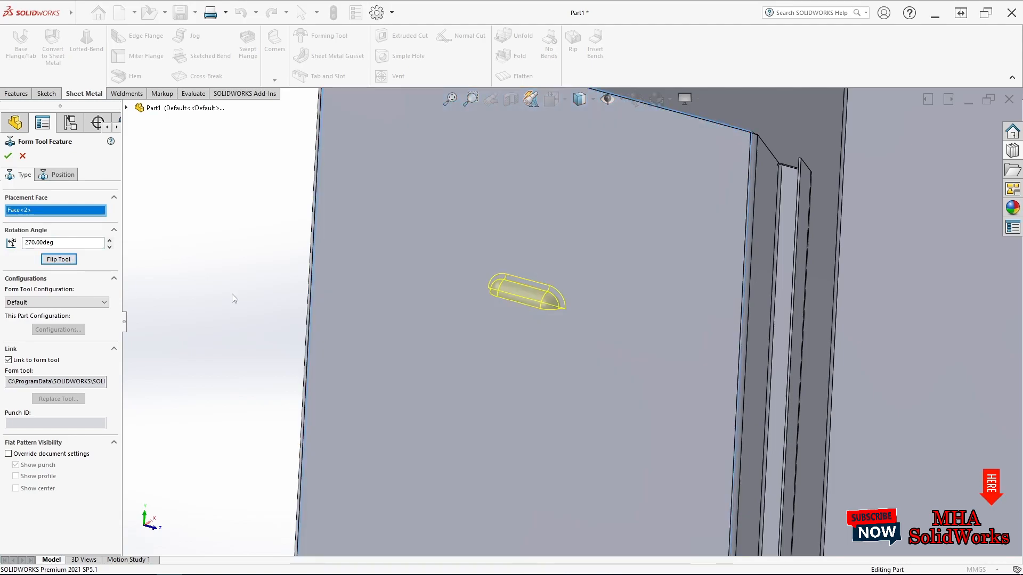
Switch to positioning the louver and move its centre point slightly above the sketch origin
click(59, 175)
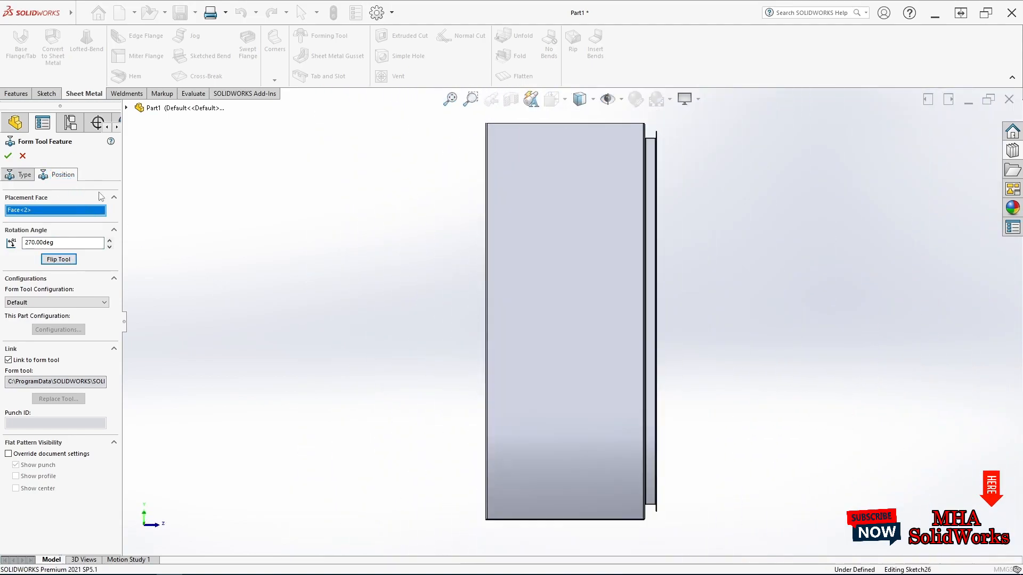
scroll(623, 197, down, 5)
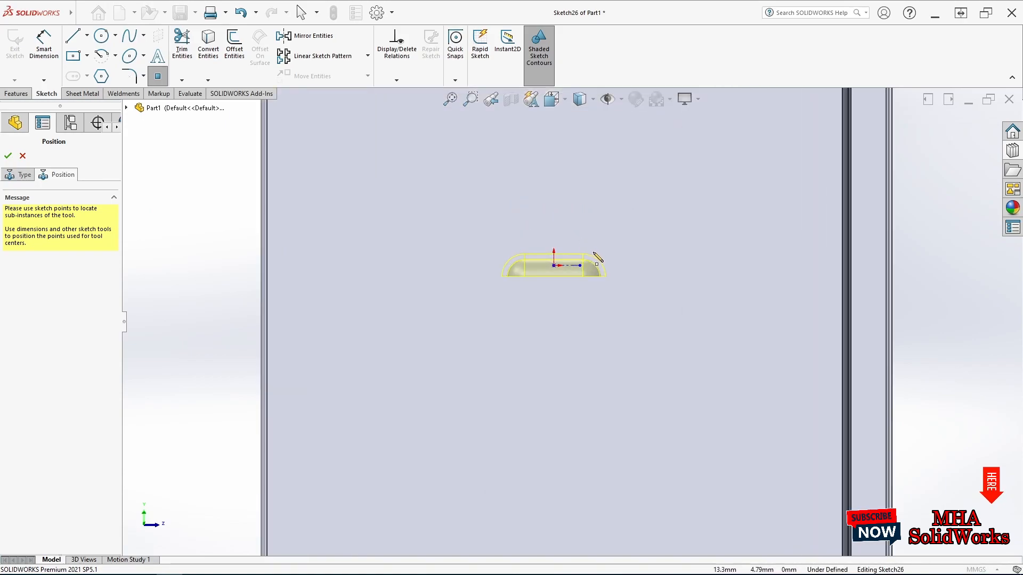
key(Escape)
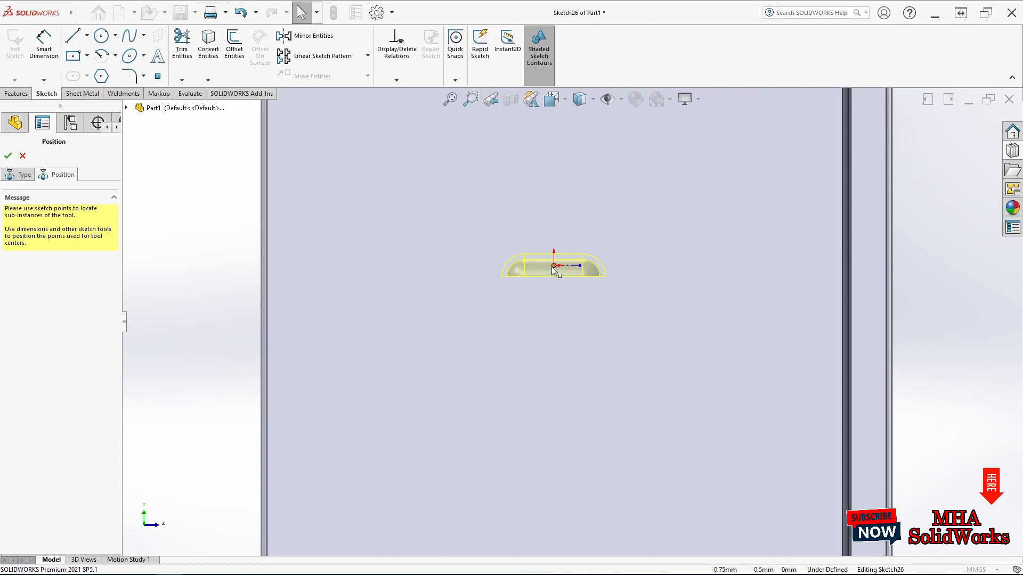
mouse_move(554, 267)
mouse_down()
mouse_move(535, 275)
mouse_move(560, 237)
mouse_up()
click(216, 243)
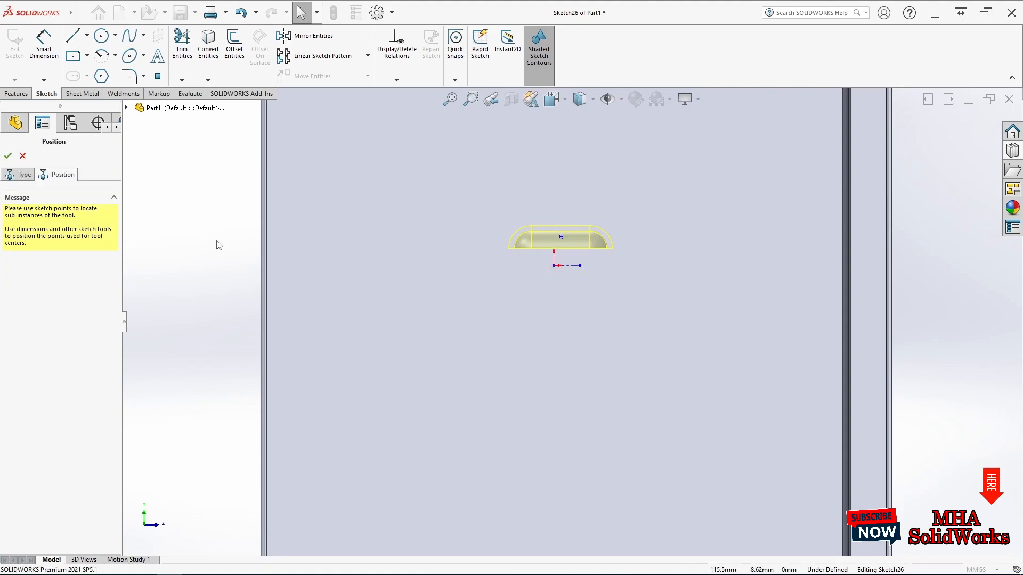
Draw a construction line from the midpoint of the wall's top edge to the louver's centre point
scroll(662, 222, up, 4)
click(87, 35)
click(83, 66)
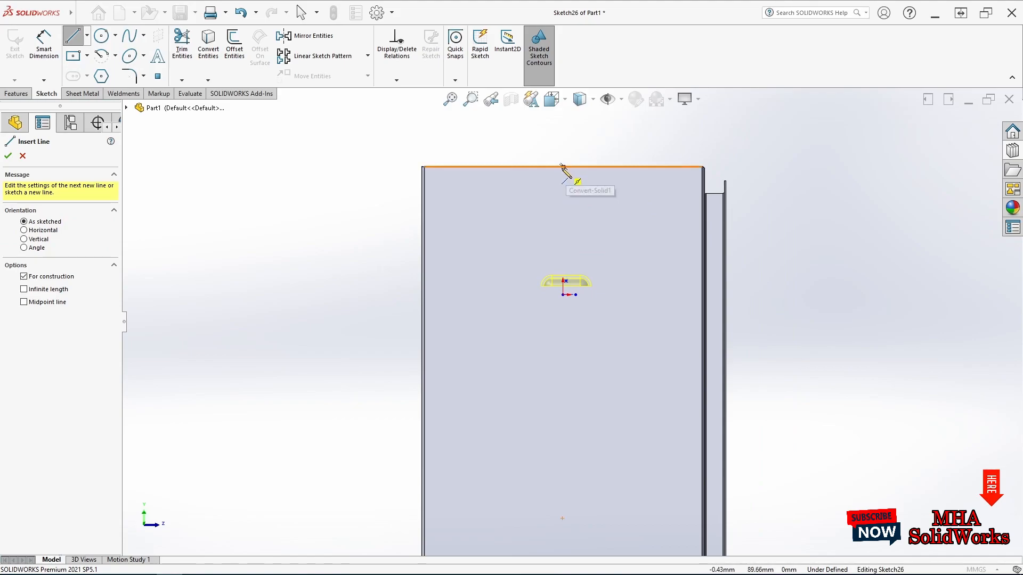
scroll(566, 170, down, 4)
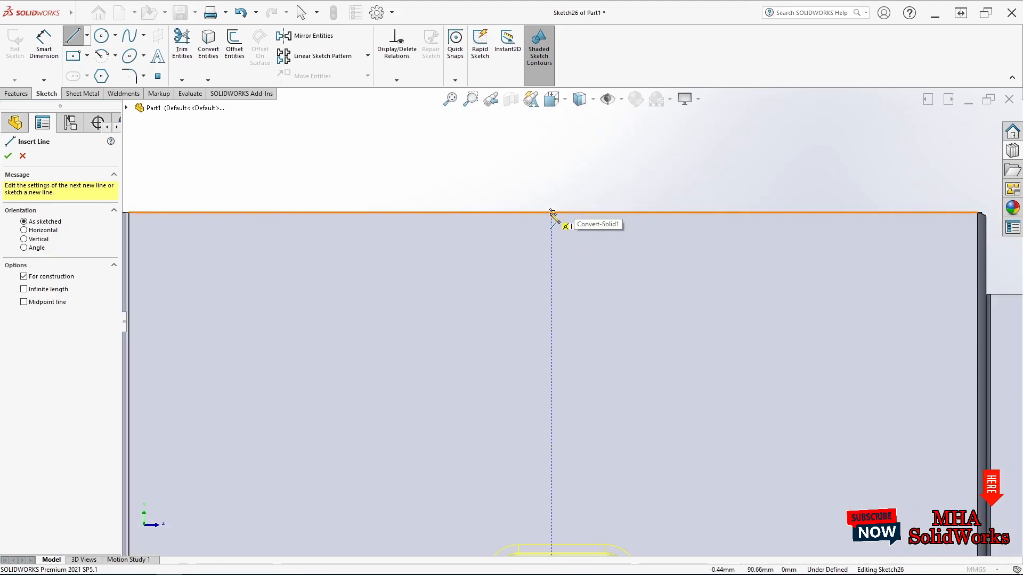
click(553, 211)
scroll(566, 261, up, 3)
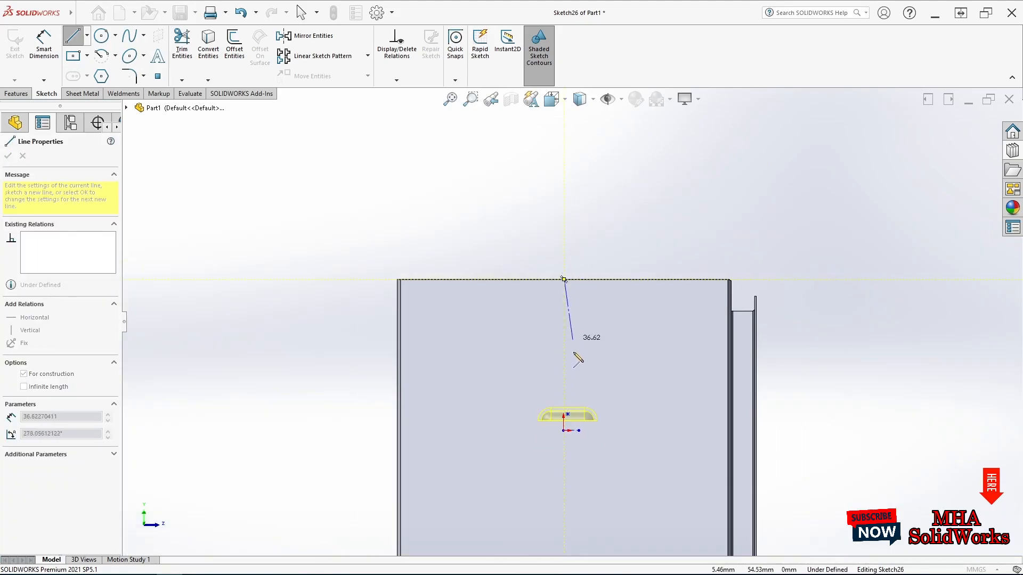
click(568, 414)
key(Escape)
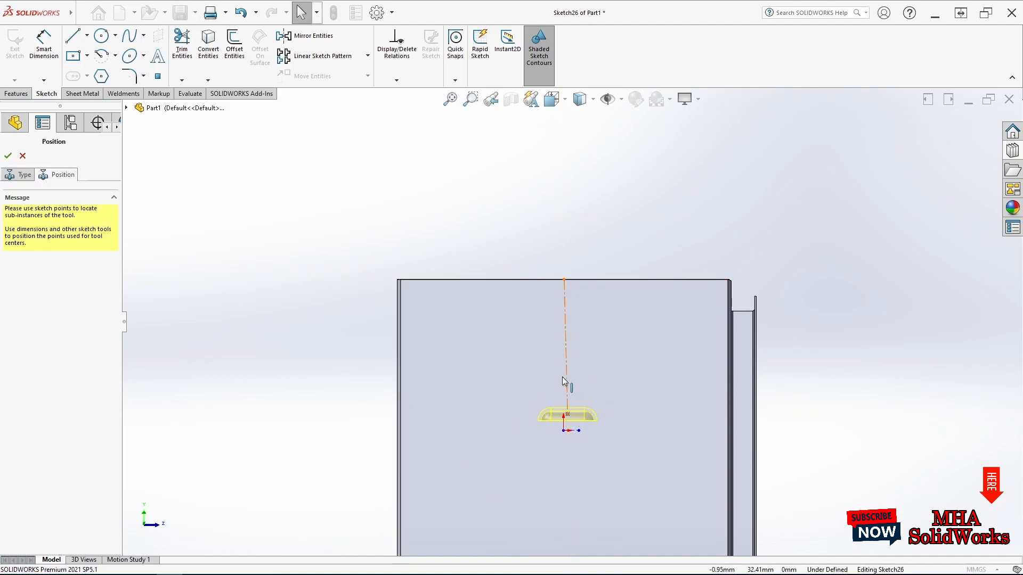
Make the construction line between the top edge and the louver vertical
click(566, 379)
click(612, 341)
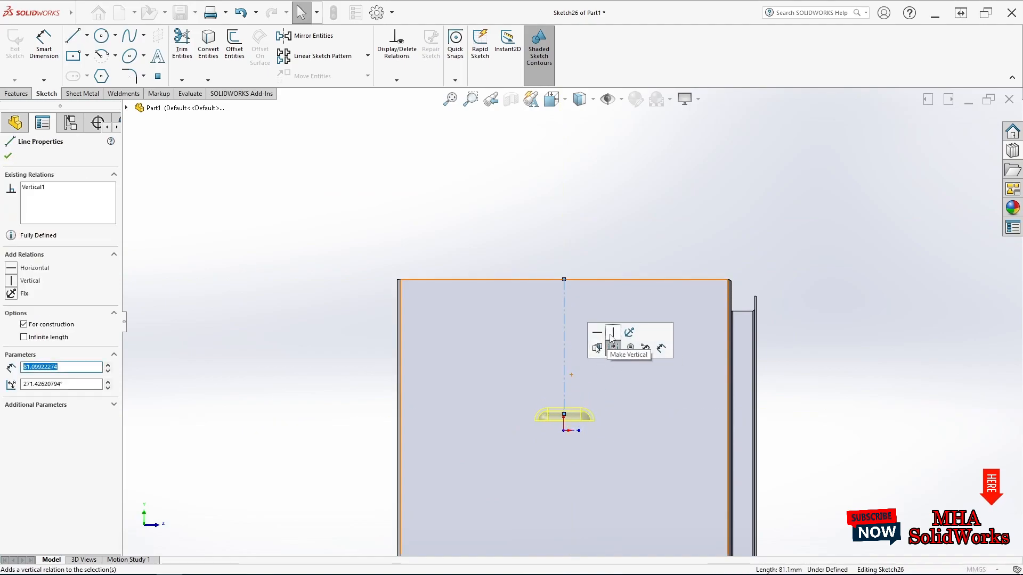
key(Escape)
Dimension the vertical construction line at 100 mm and finish the louver form tool feature
click(44, 45)
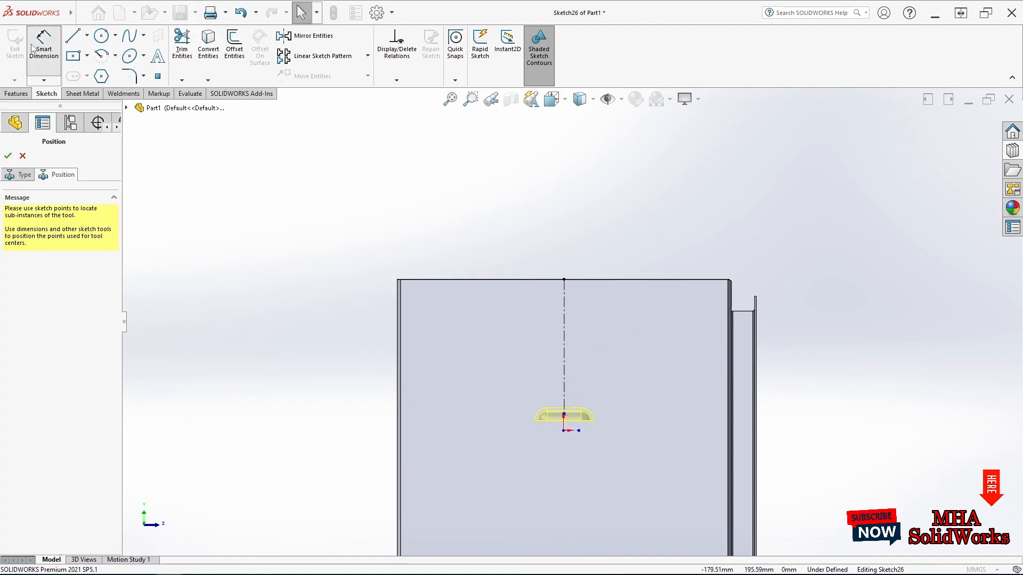
click(565, 337)
click(590, 344)
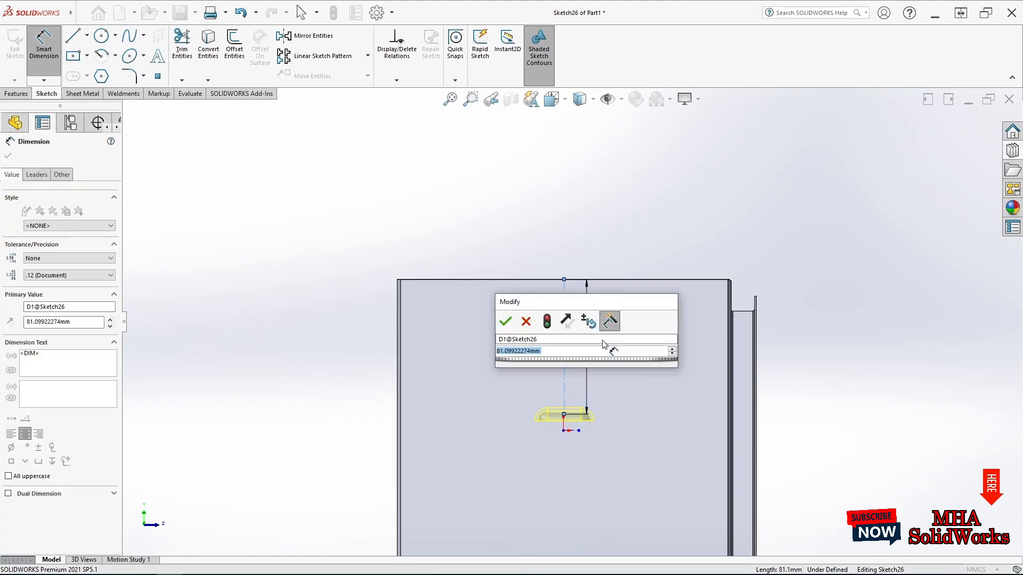
text(100)
key(Return)
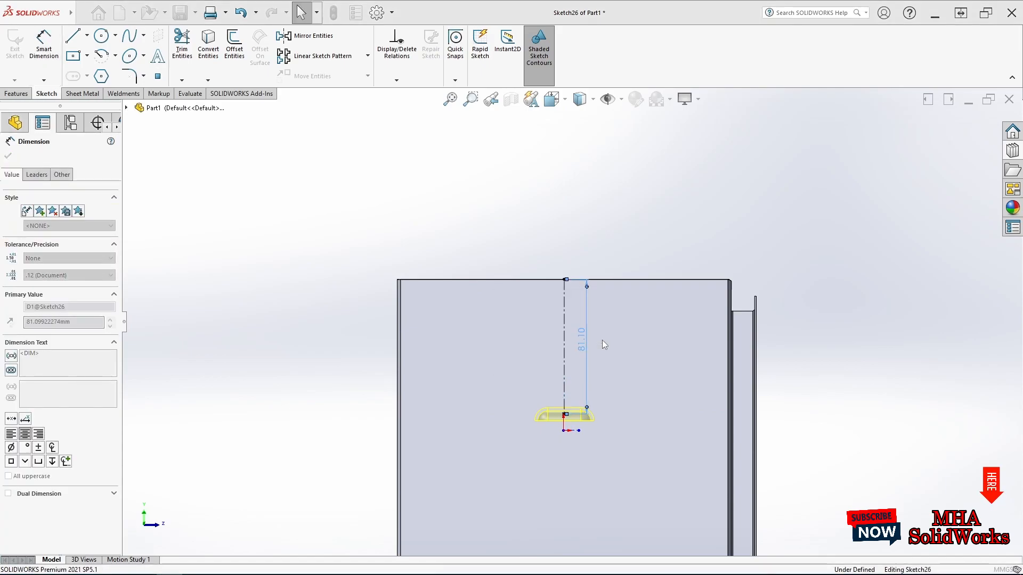
key(Escape)
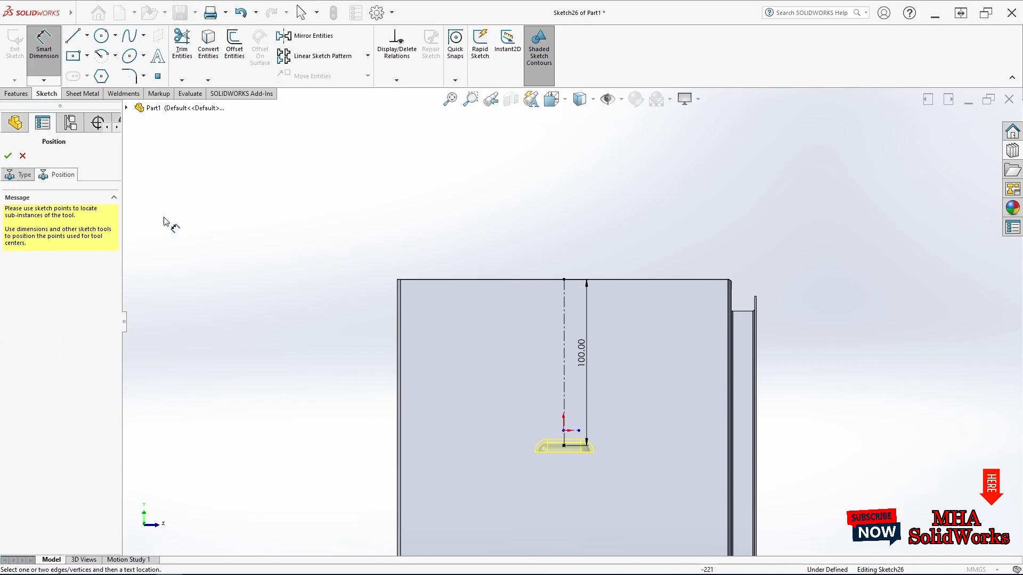
click(9, 156)
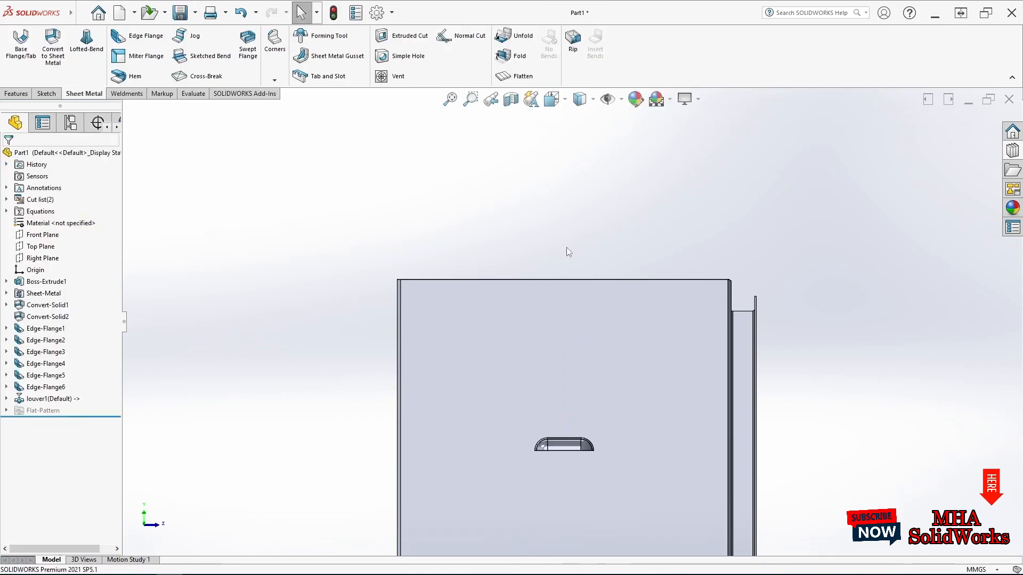
Create a linear pattern of the louver down the side wall's vertical edge with 5 instances at 10 mm spacing
scroll(571, 320, up, 2)
middle_drag(582, 390, 566, 411)
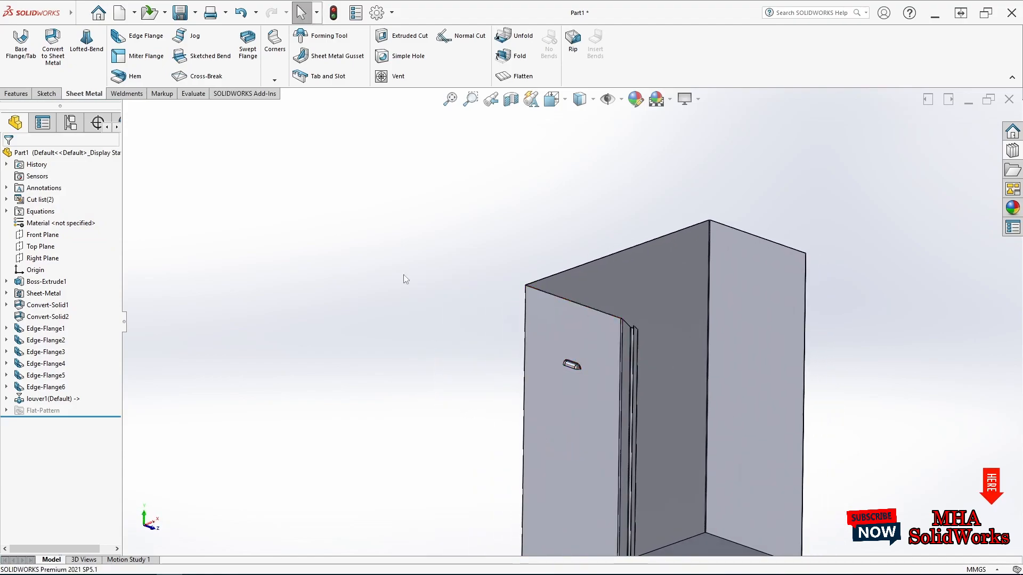
click(16, 94)
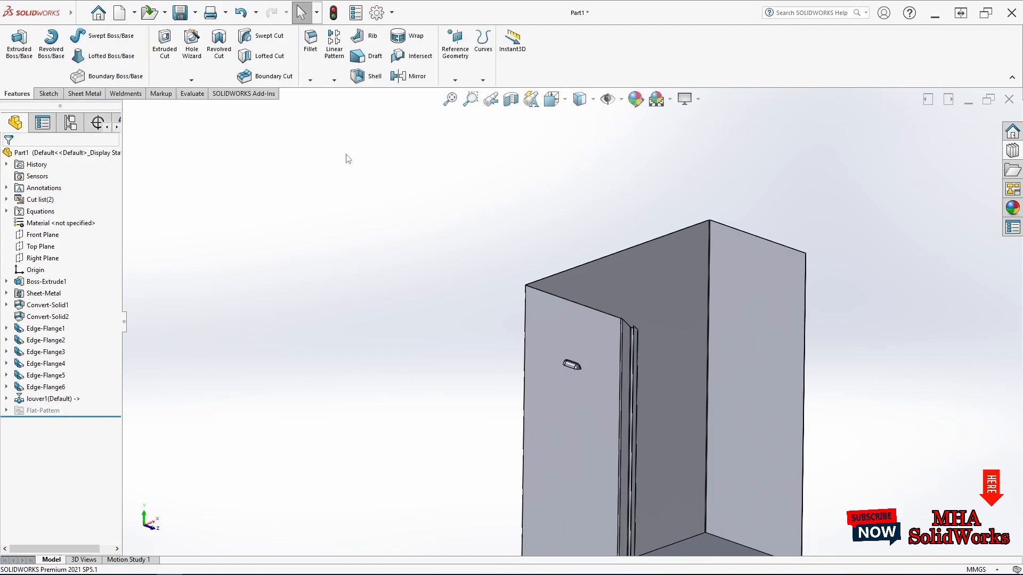
click(334, 80)
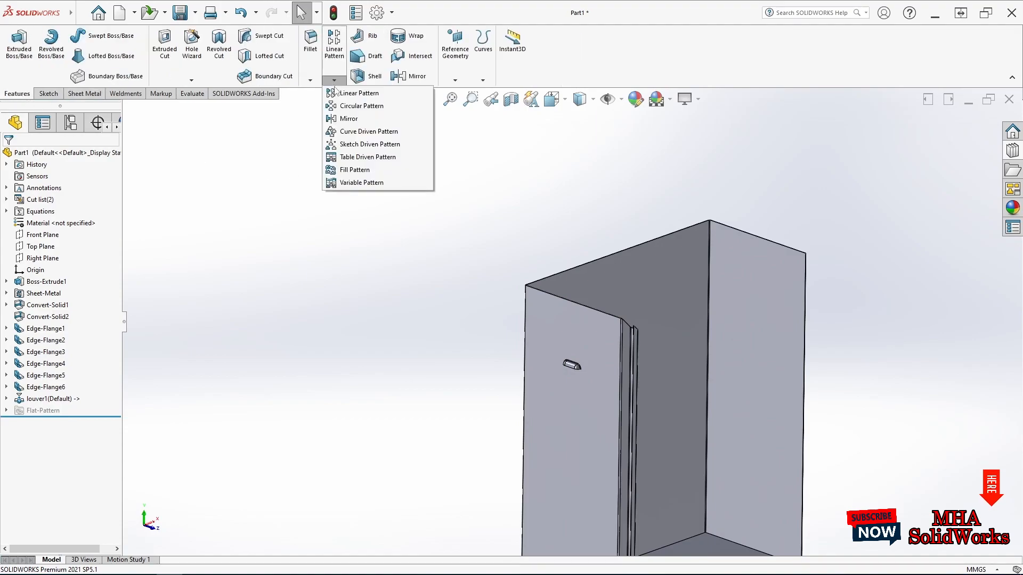
click(354, 94)
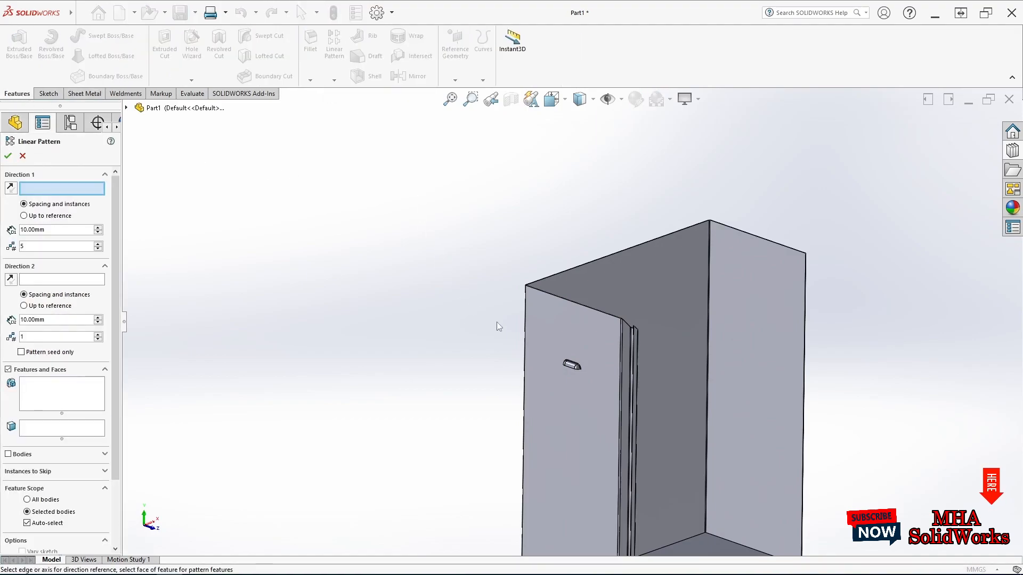
click(525, 336)
scroll(554, 360, up, 2)
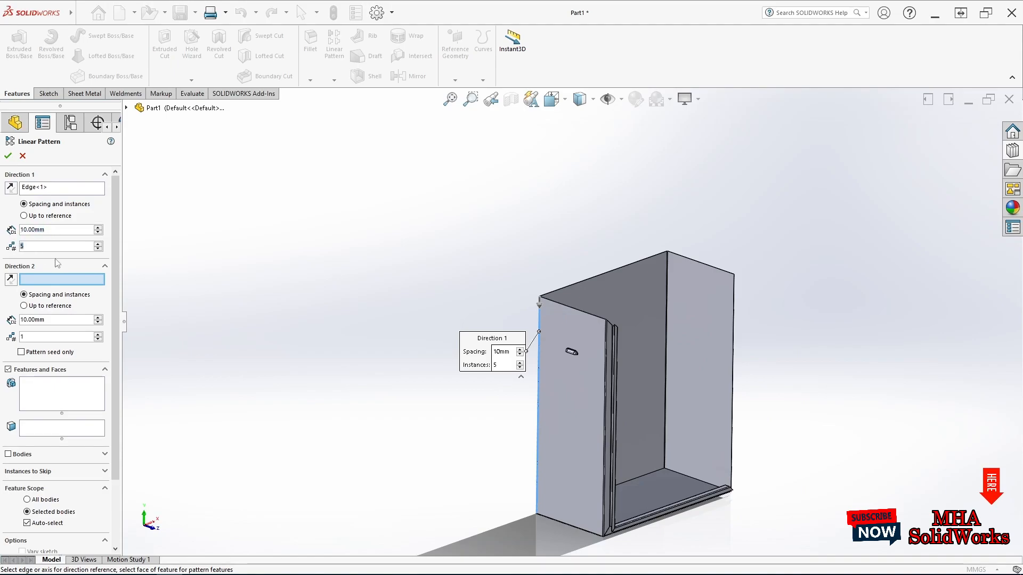
click(52, 398)
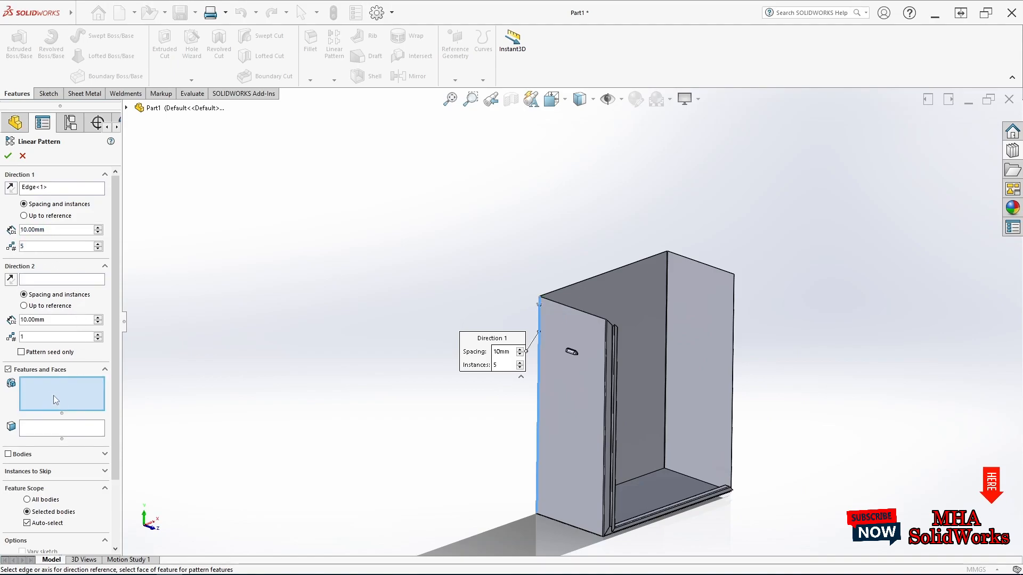
scroll(574, 368, down, 3)
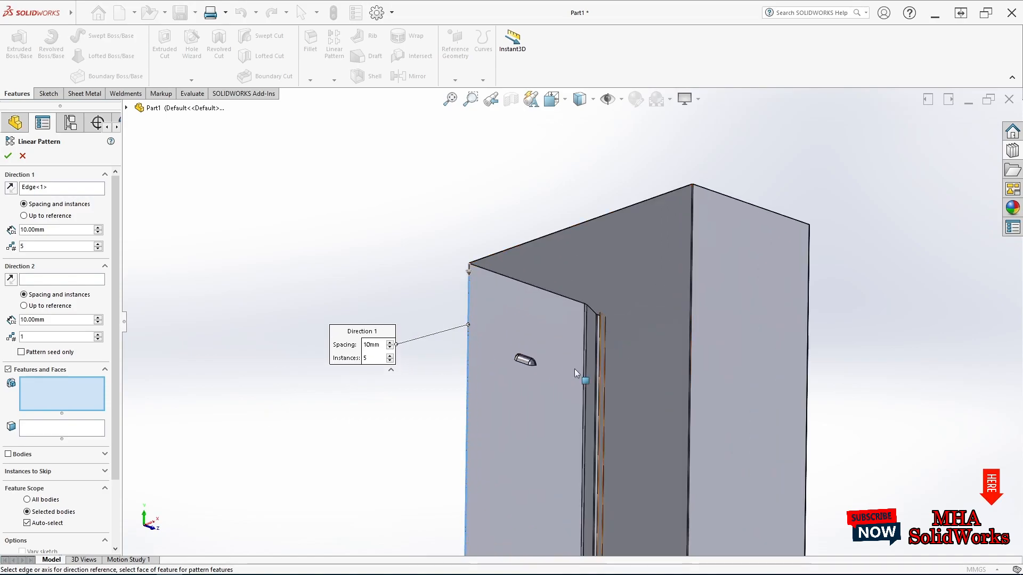
click(527, 366)
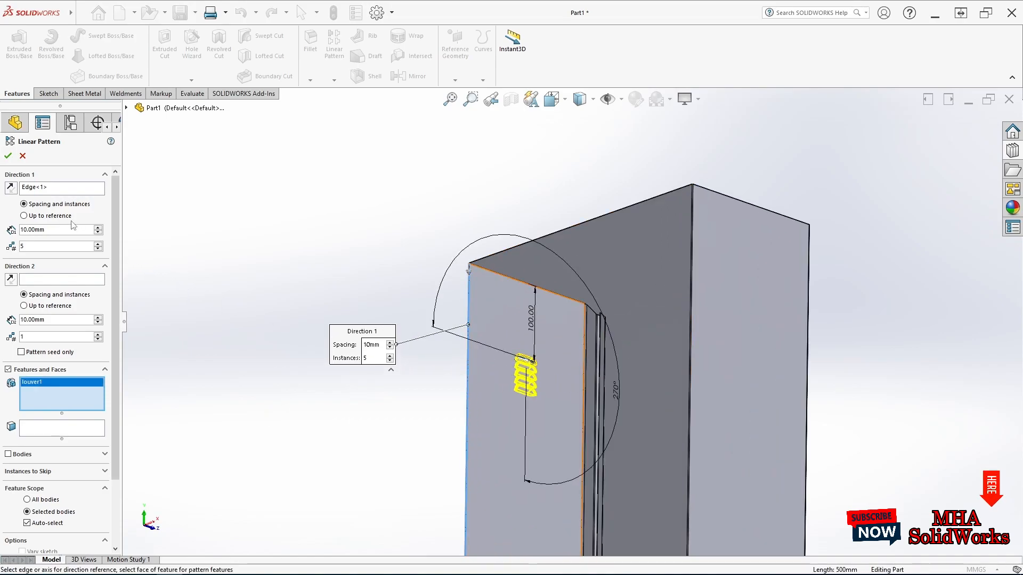
click(7, 156)
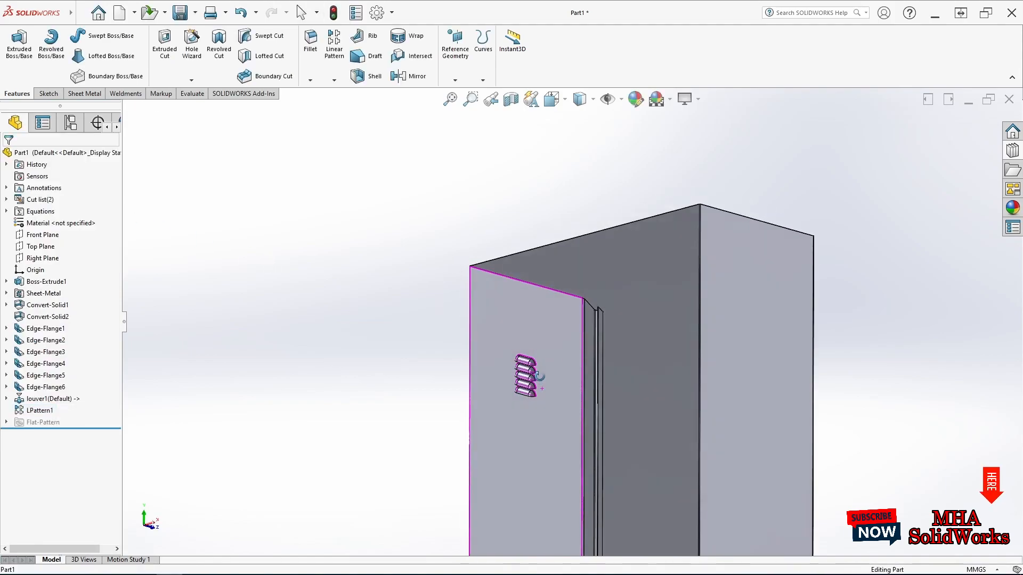
Begin a mirror feature with the Right Plane as its mirror plane
scroll(538, 382, down, 5)
middle_drag(531, 379, 485, 414)
scroll(616, 398, up, 6)
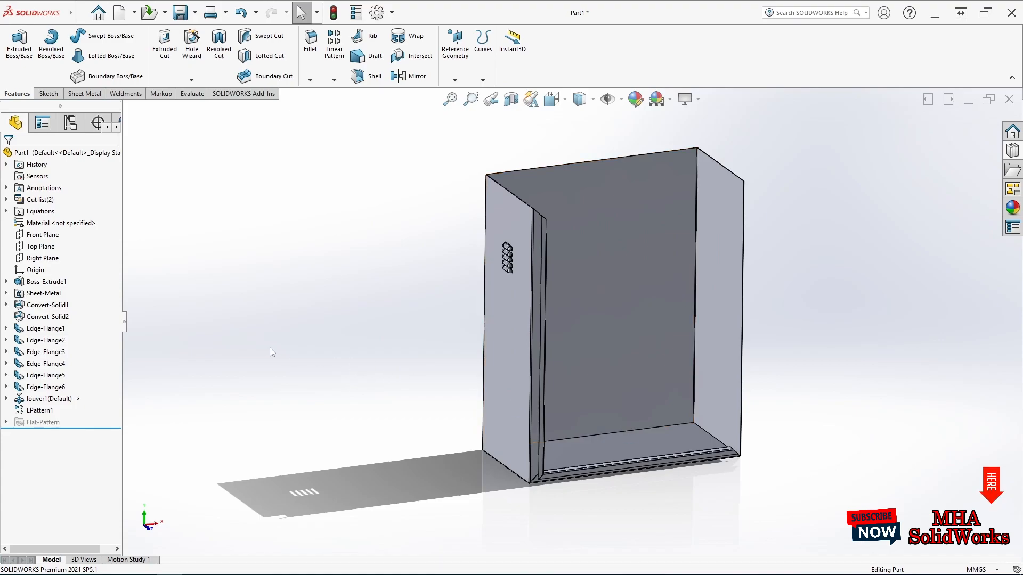
click(42, 258)
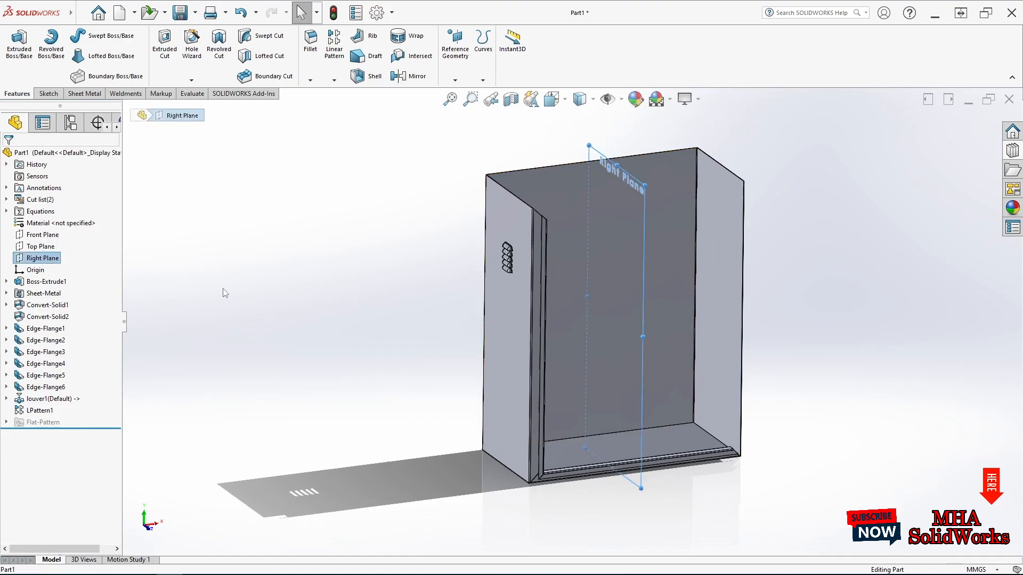
click(408, 82)
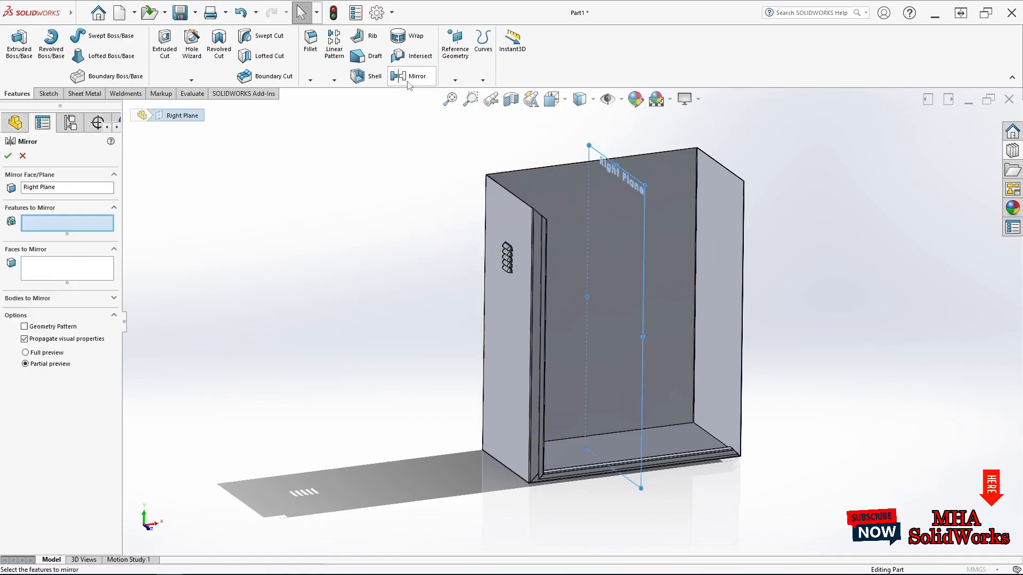
click(104, 189)
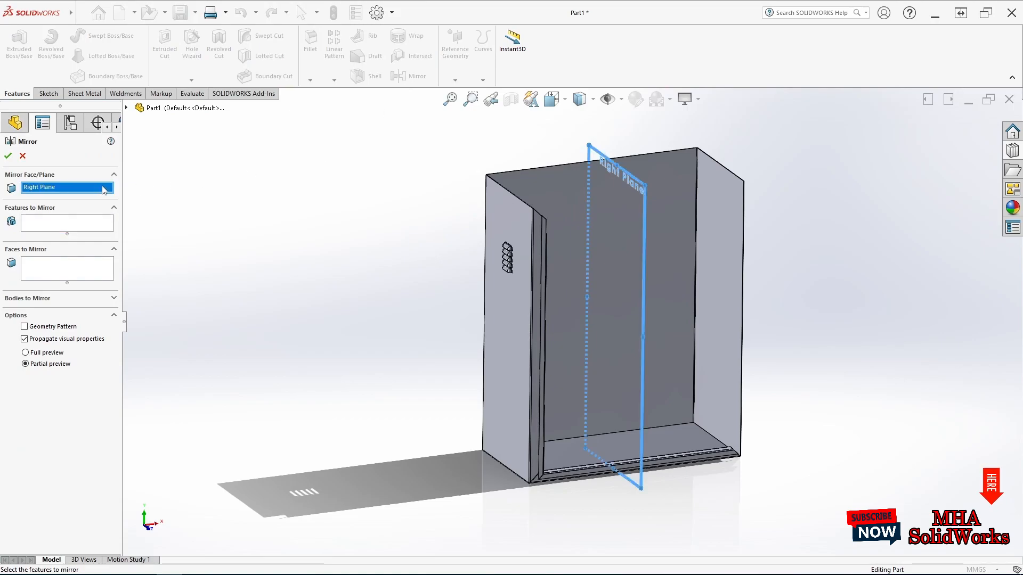
click(77, 223)
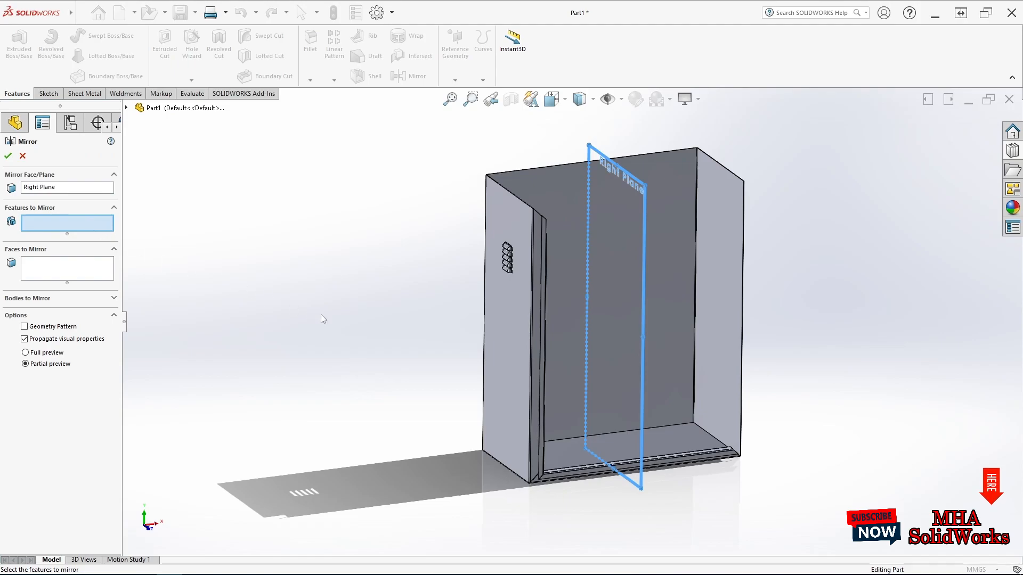
Mirror Edge-Flange1, Edge-Flange2, Edge-Flange3 and the louver pattern onto the opposite side wall
click(539, 334)
scroll(541, 277, down, 10)
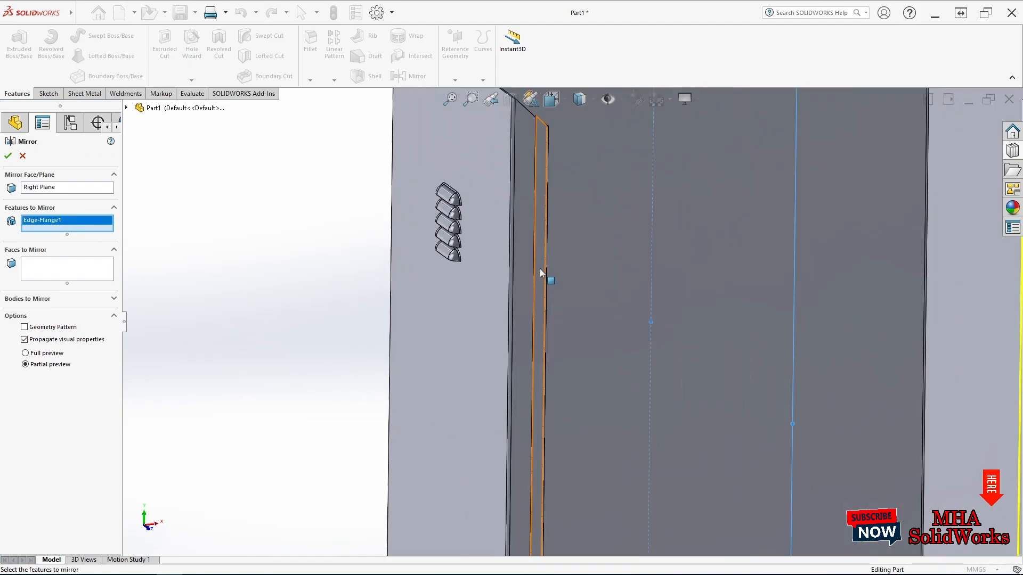
scroll(516, 284, up, 8)
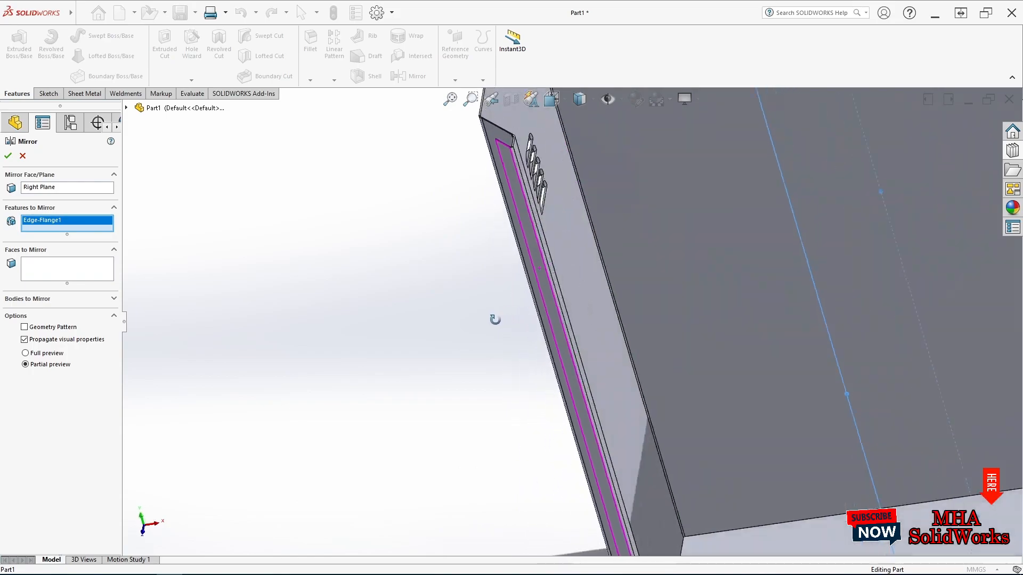
click(570, 317)
scroll(570, 317, up, 5)
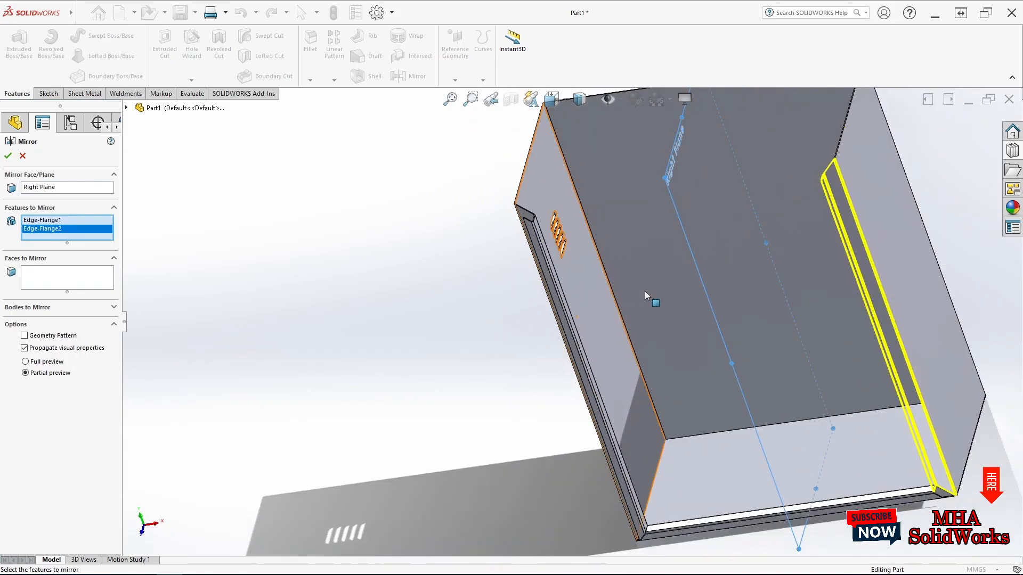
click(575, 360)
middle_drag(575, 360, 600, 237)
click(598, 230)
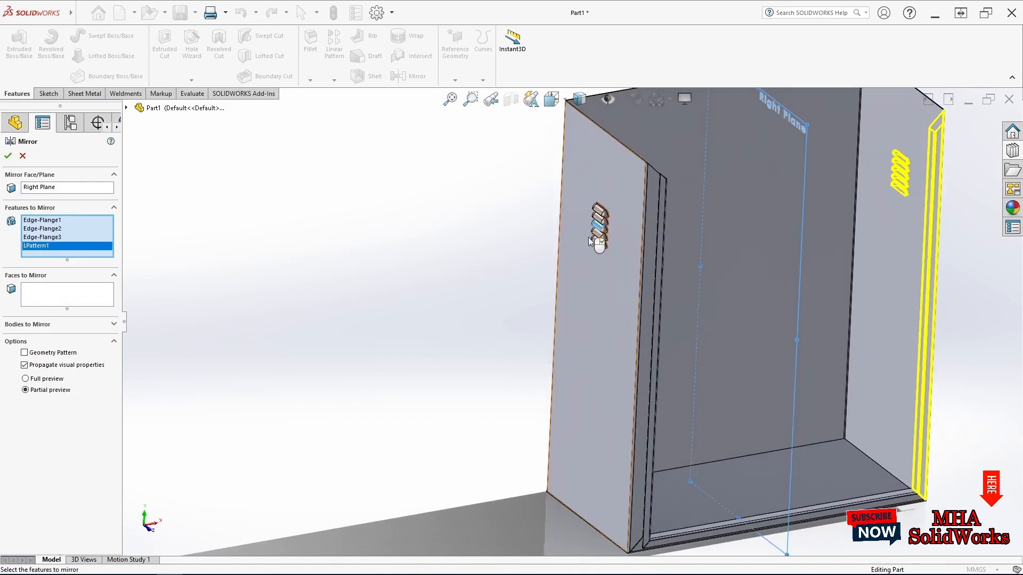
click(8, 156)
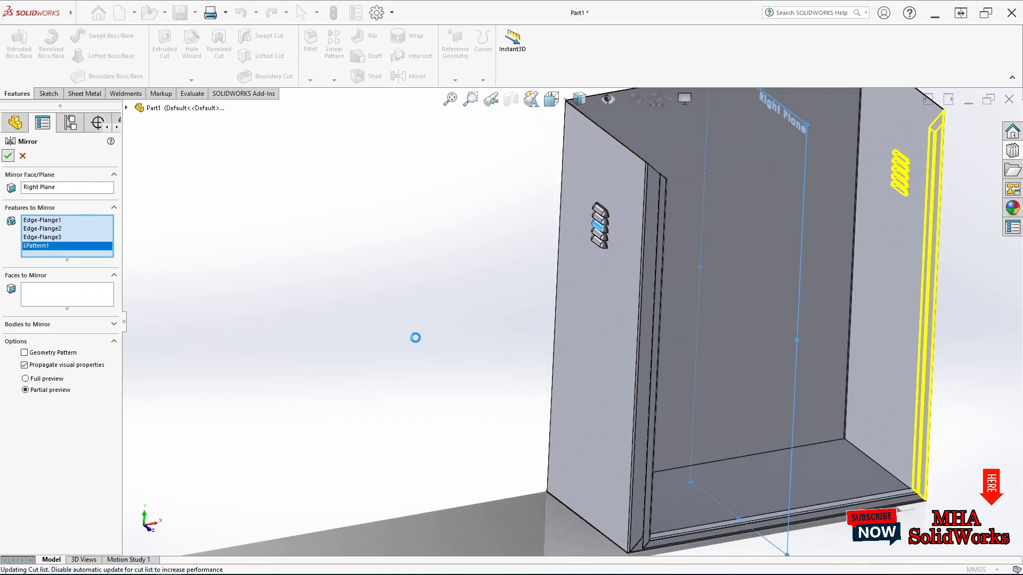
scroll(694, 430, up, 3)
middle_drag(696, 409, 652, 414)
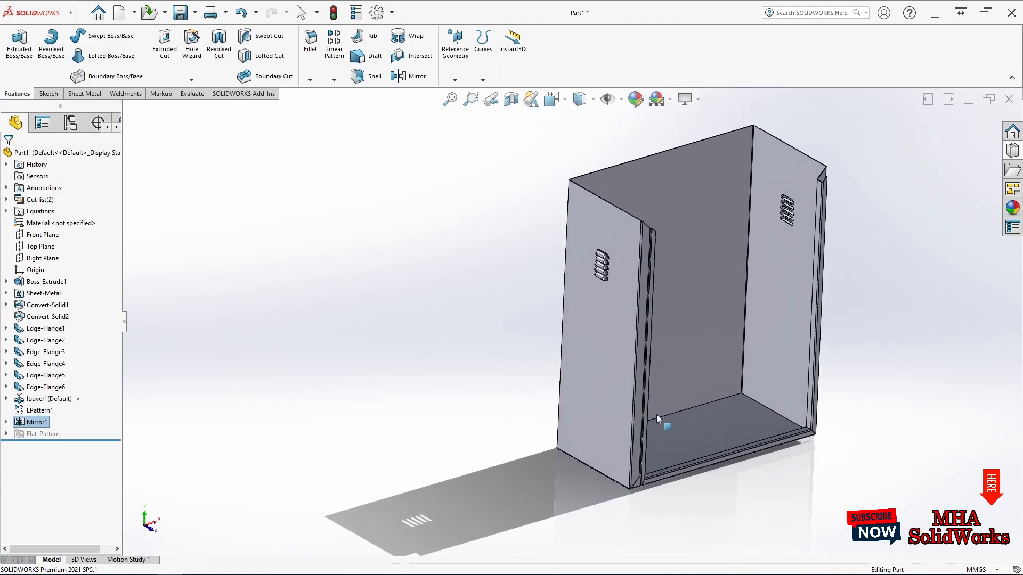
Mirror the bottom panel body about the Top Plane to create the box's top panel, without merging solids
click(246, 347)
click(52, 261)
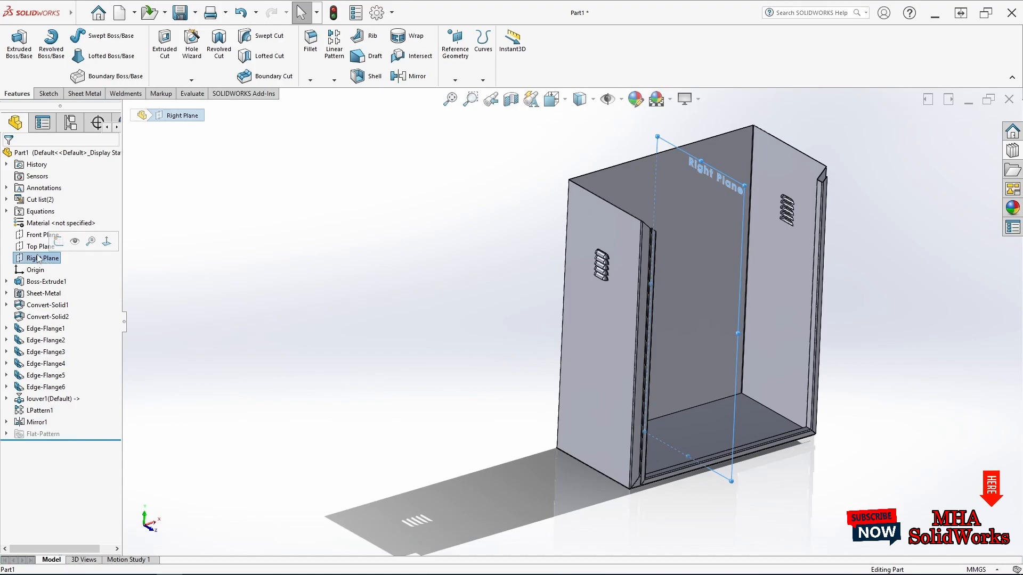
click(38, 247)
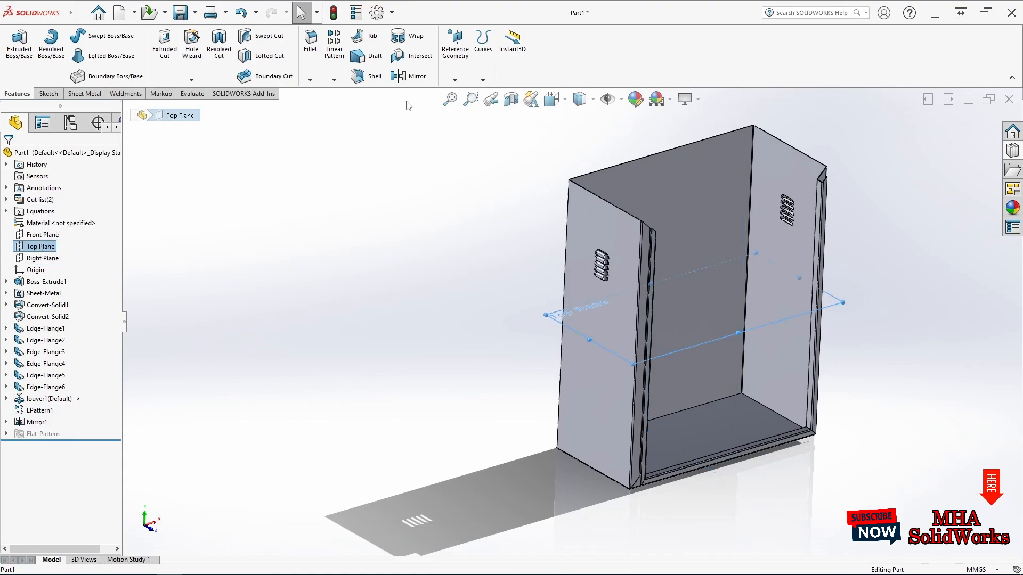
click(409, 77)
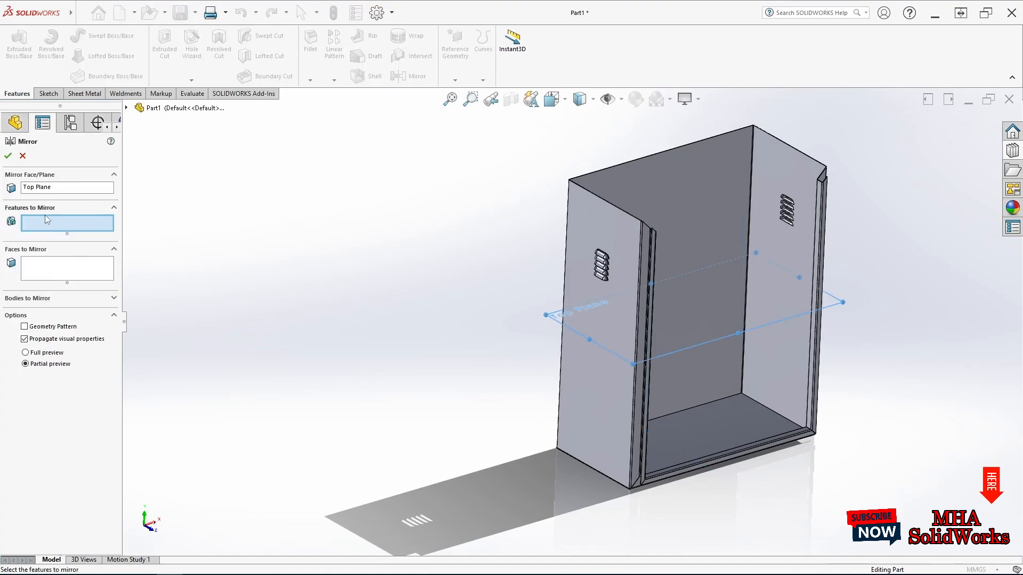
click(115, 299)
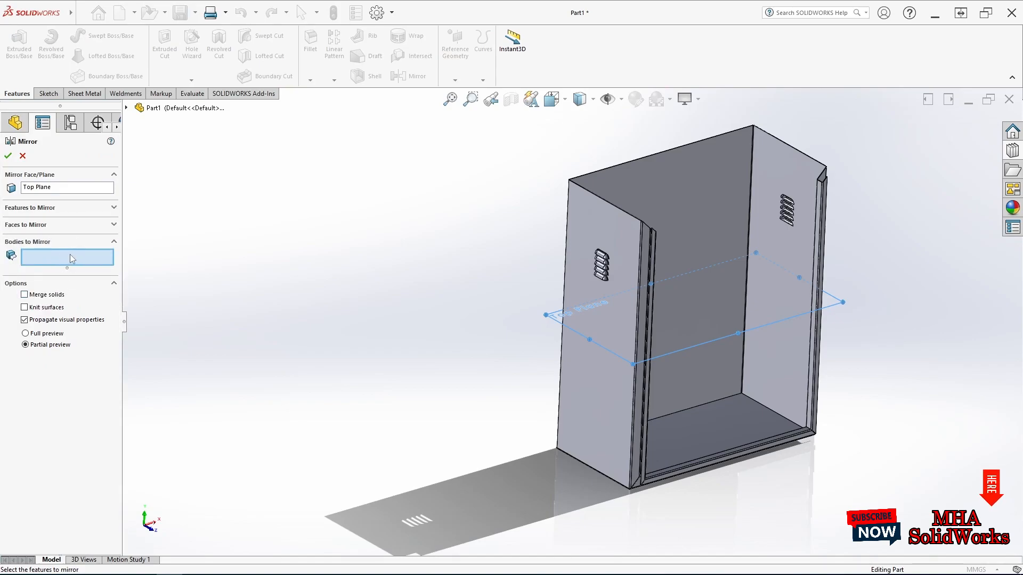
click(688, 433)
click(8, 155)
middle_drag(763, 290, 799, 274)
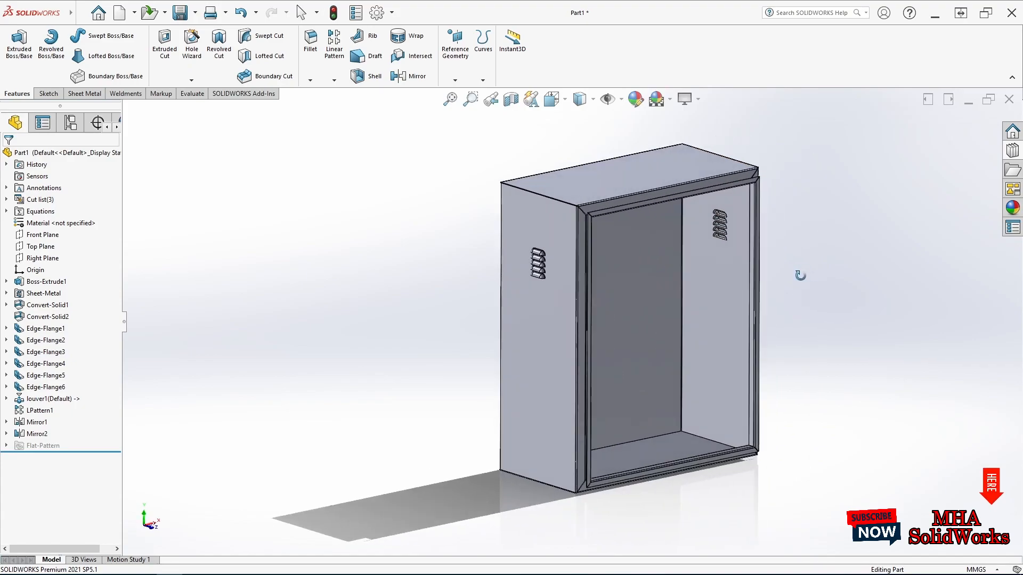
Flatten the body forming the back and side walls, inspect its flat pattern face-on, and restore the folded state
click(645, 310)
click(87, 93)
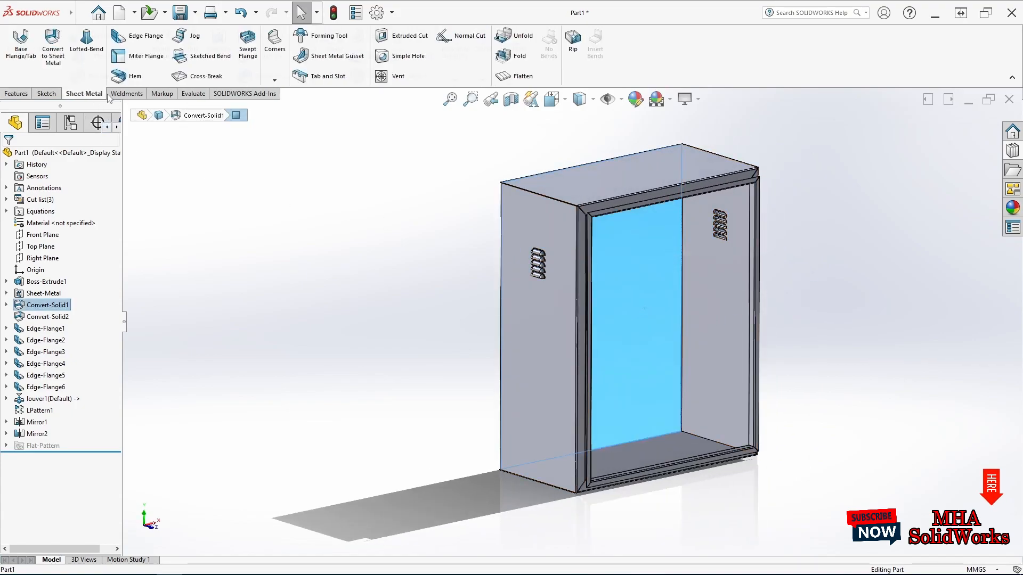
click(516, 77)
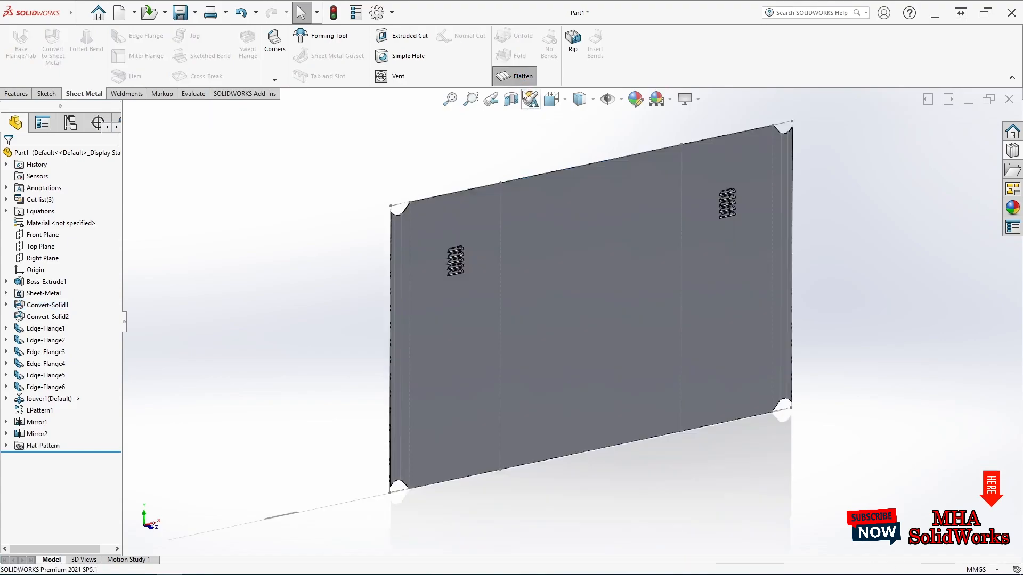
click(704, 309)
click(710, 278)
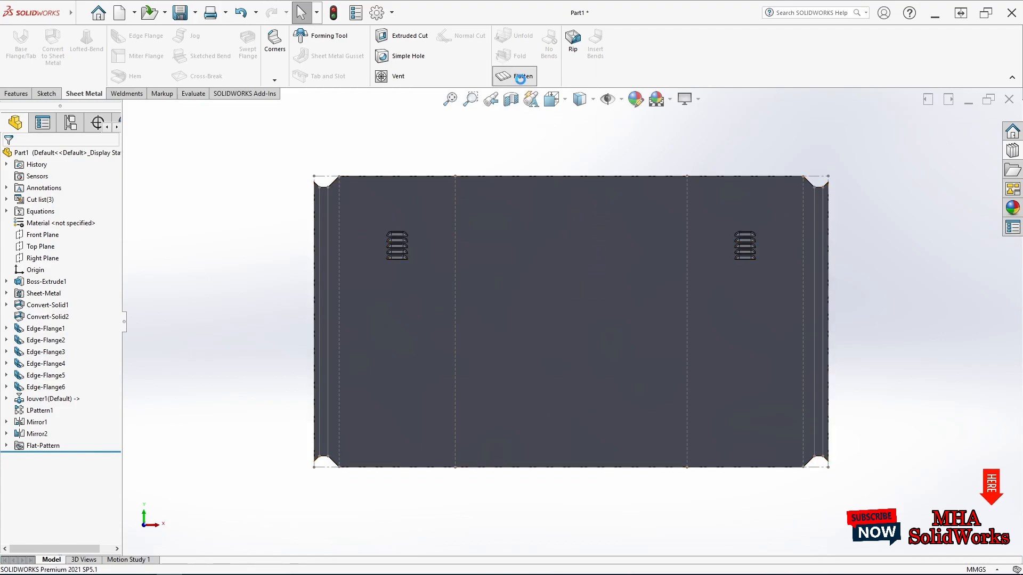
click(515, 76)
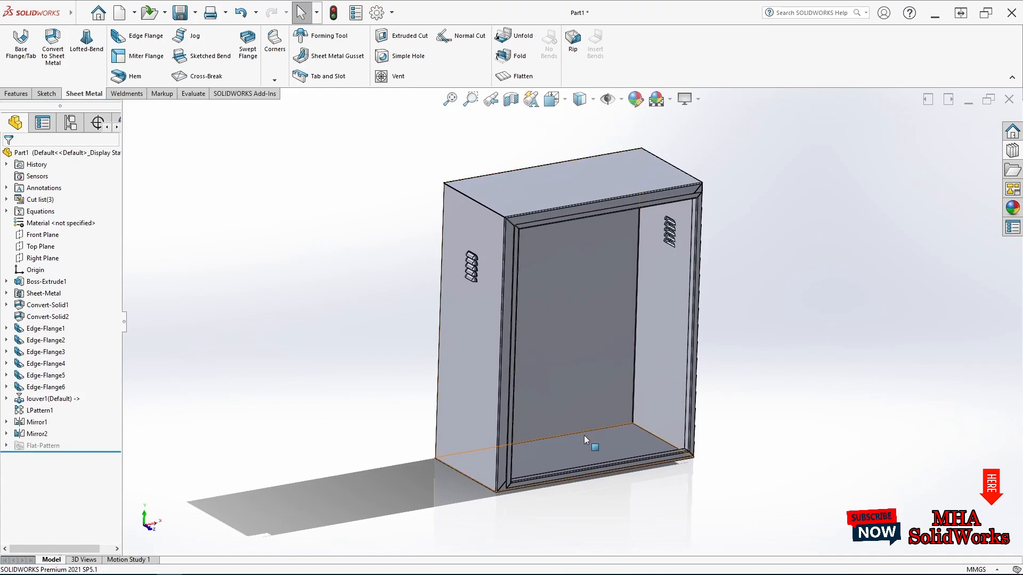
Sketch a horizontal centrepoint slot at the origin on the bottom panel's outer face, about 131 mm between arc centres and 63 mm wide
middle_drag(574, 443, 567, 354)
click(584, 462)
click(629, 431)
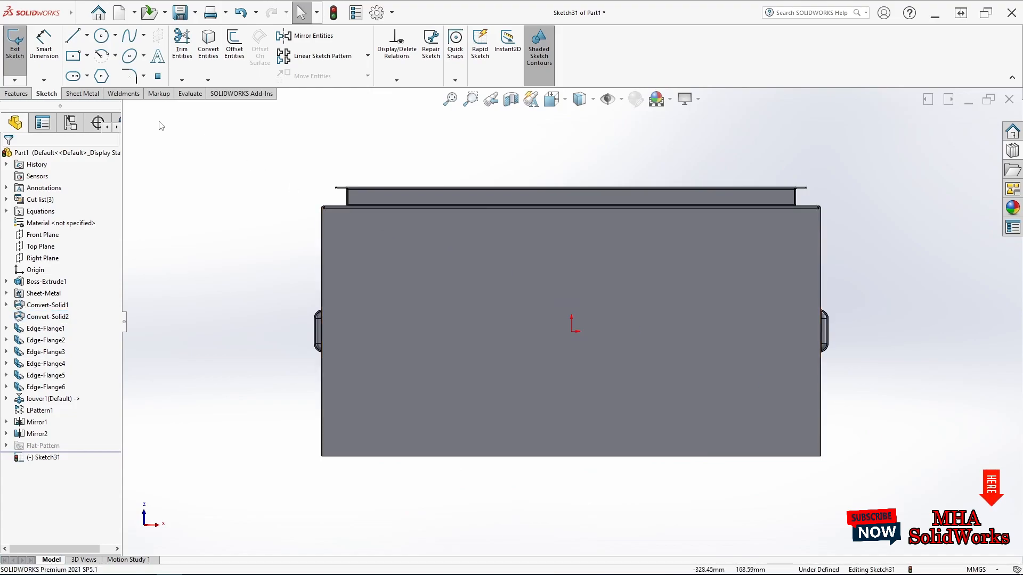
click(74, 76)
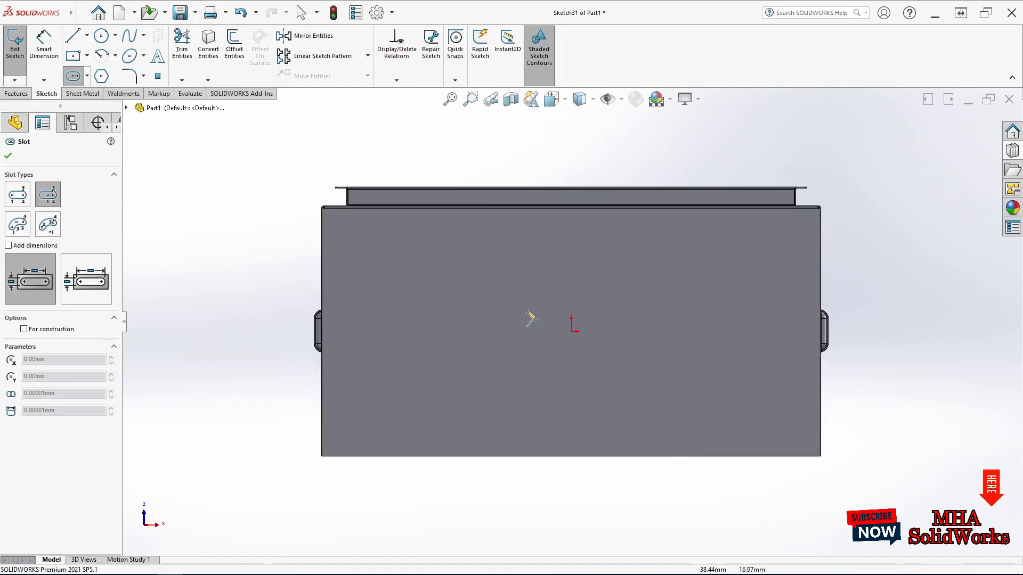
click(489, 332)
click(487, 292)
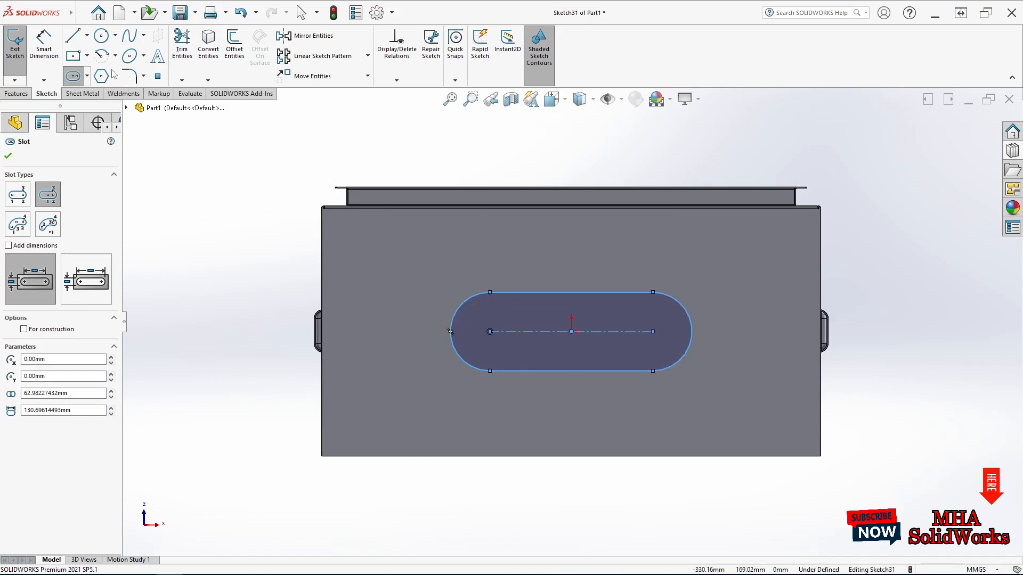
Dimension the slot's width between its two straight edges as 80 mm
click(43, 44)
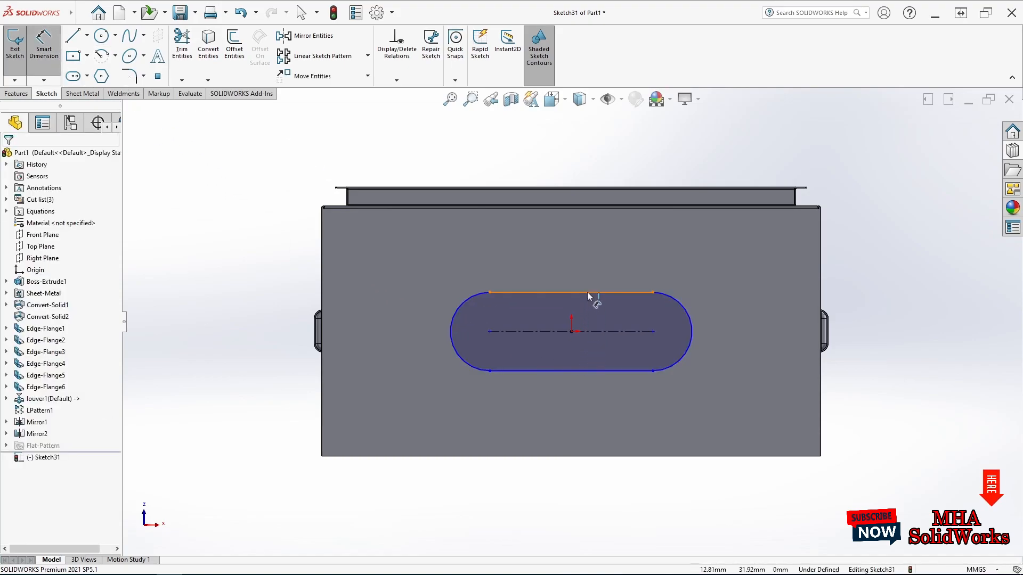
click(588, 292)
click(586, 370)
click(430, 339)
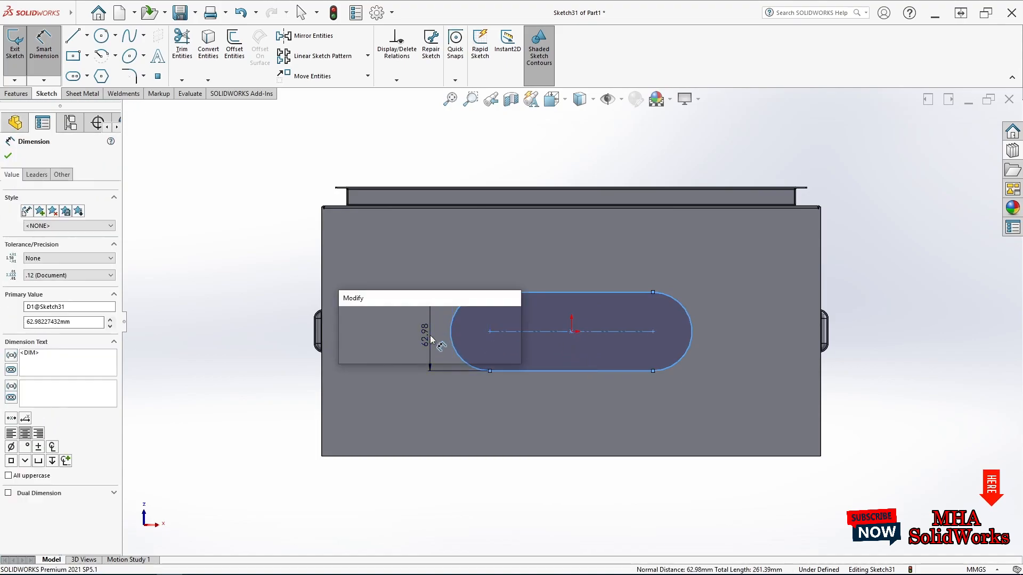
text(80)
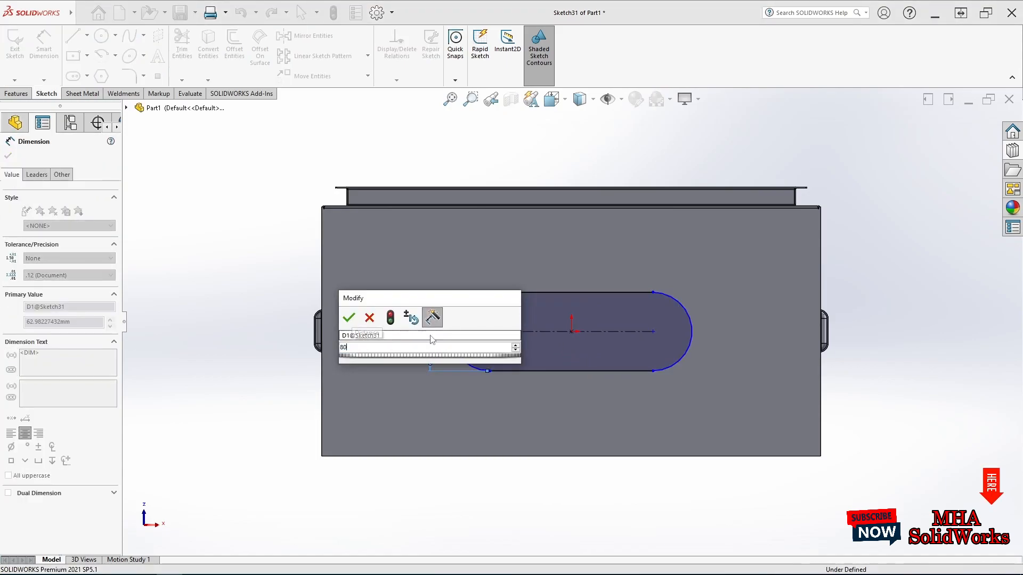
key(Return)
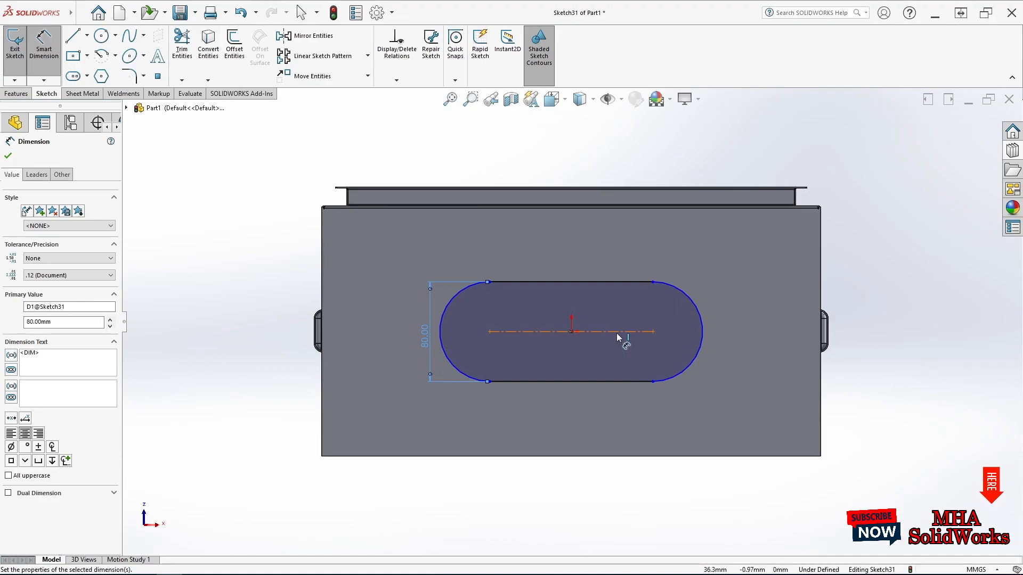
Dimension the slot's centreline length as 100 mm and finish the sketch
click(616, 333)
click(579, 415)
text(100)
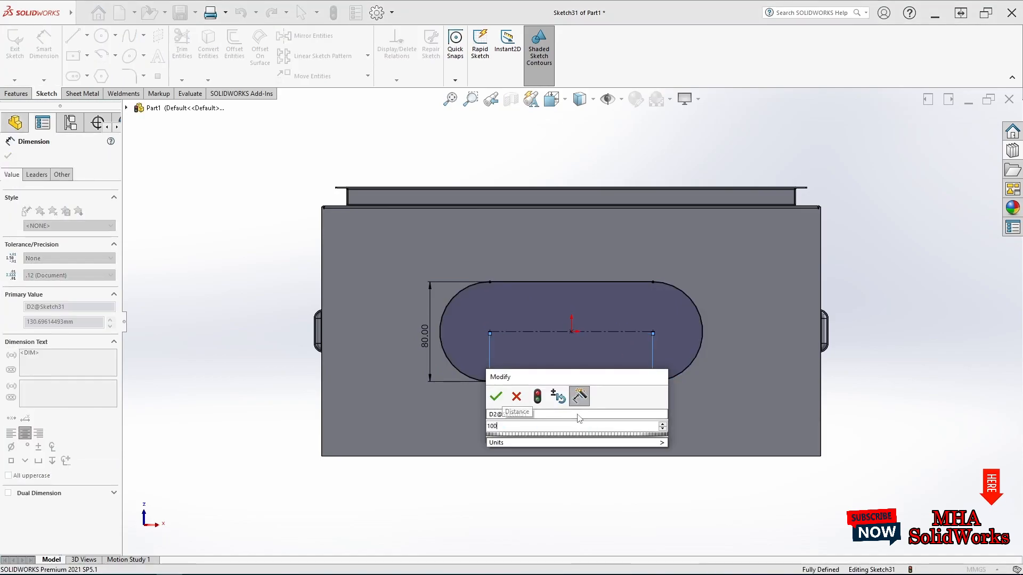
key(Return)
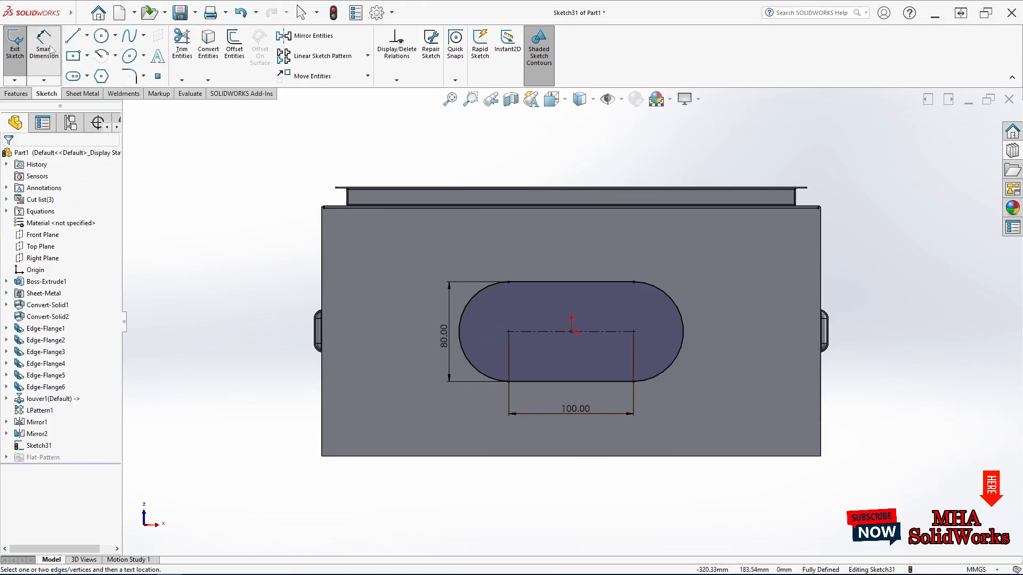
click(15, 43)
Cut the slot sketch through the bottom panel with a blind Extruded Cut linked to the sheet thickness
middle_drag(510, 227, 571, 463)
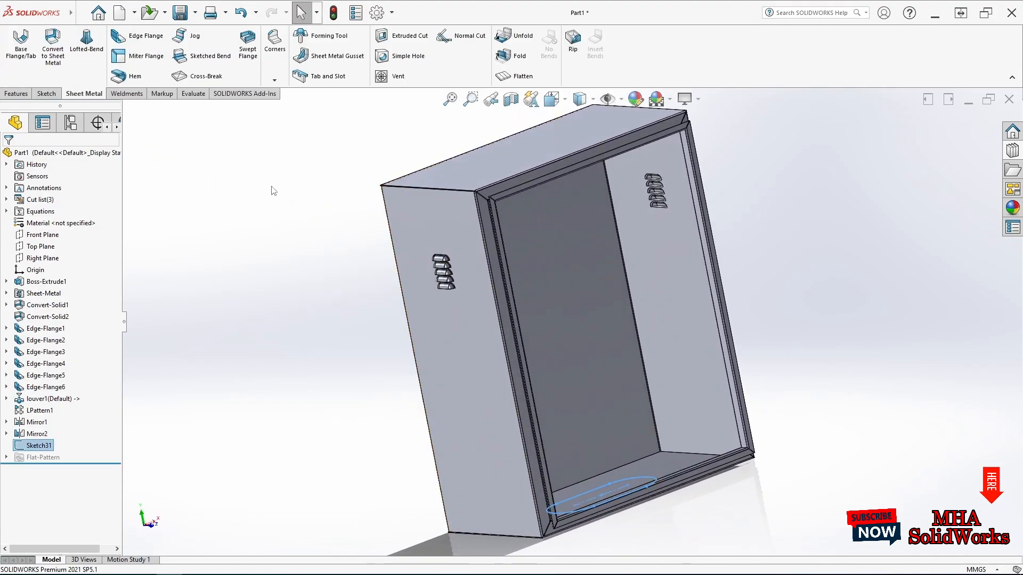
click(17, 94)
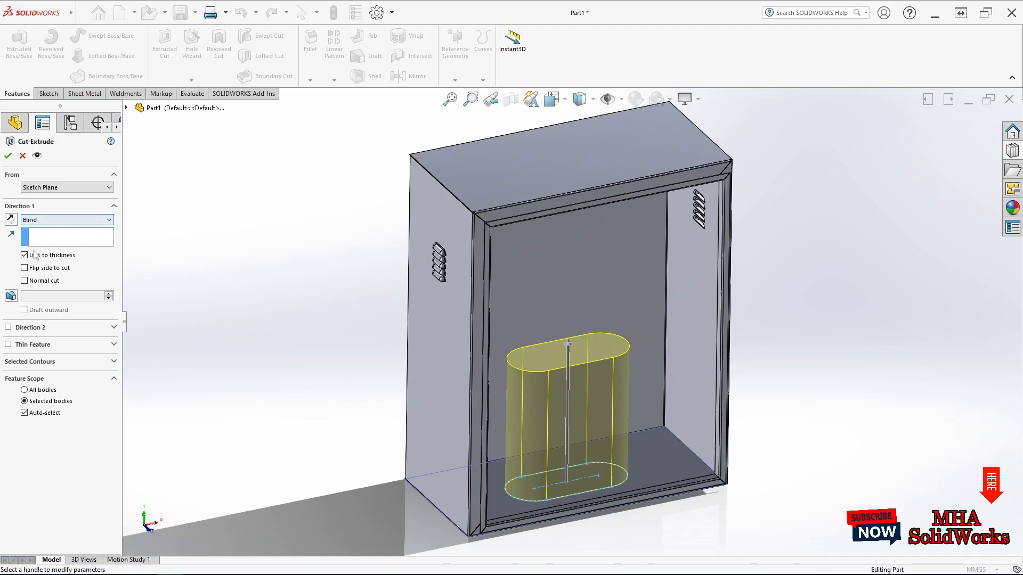
click(34, 254)
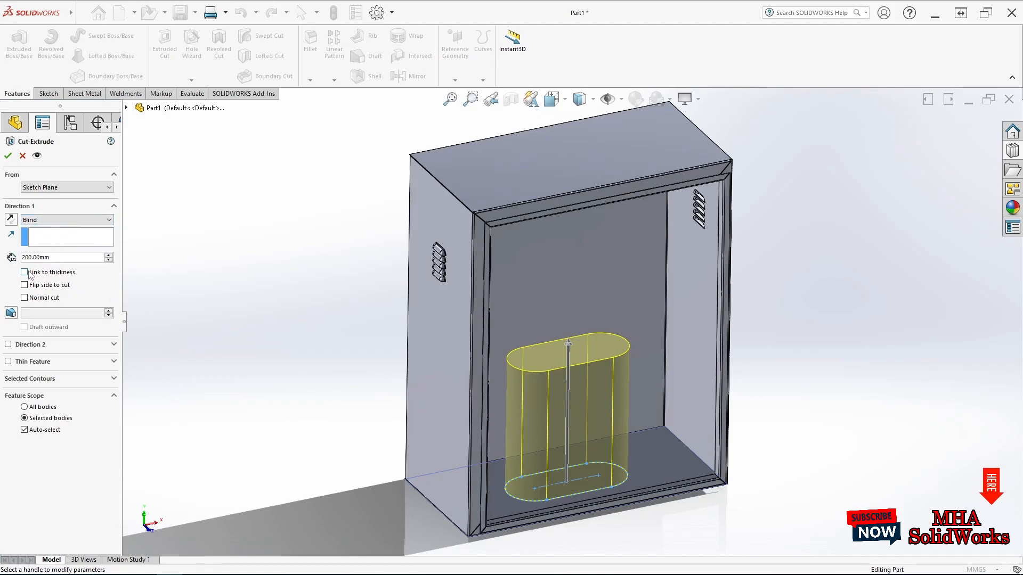
click(25, 272)
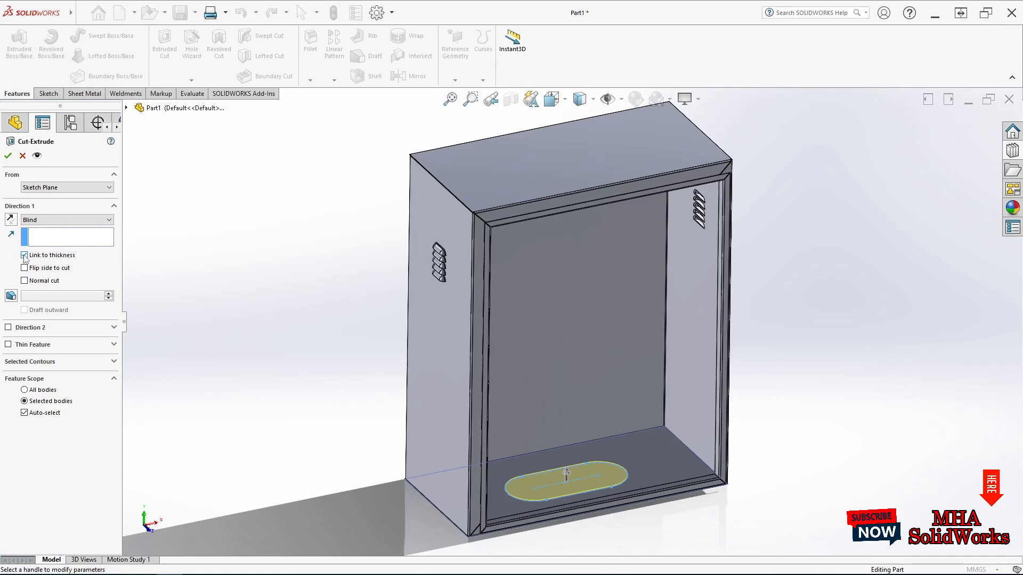
click(8, 155)
Flatten the bottom panel body, inspect its flat pattern with the slot face-on, and restore the folded state
middle_drag(492, 435, 633, 458)
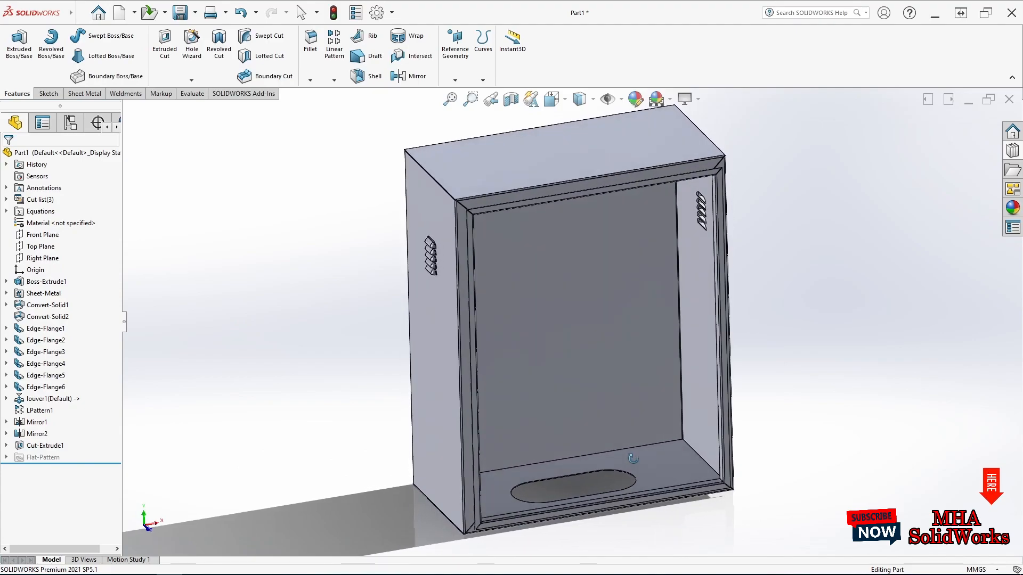
click(646, 461)
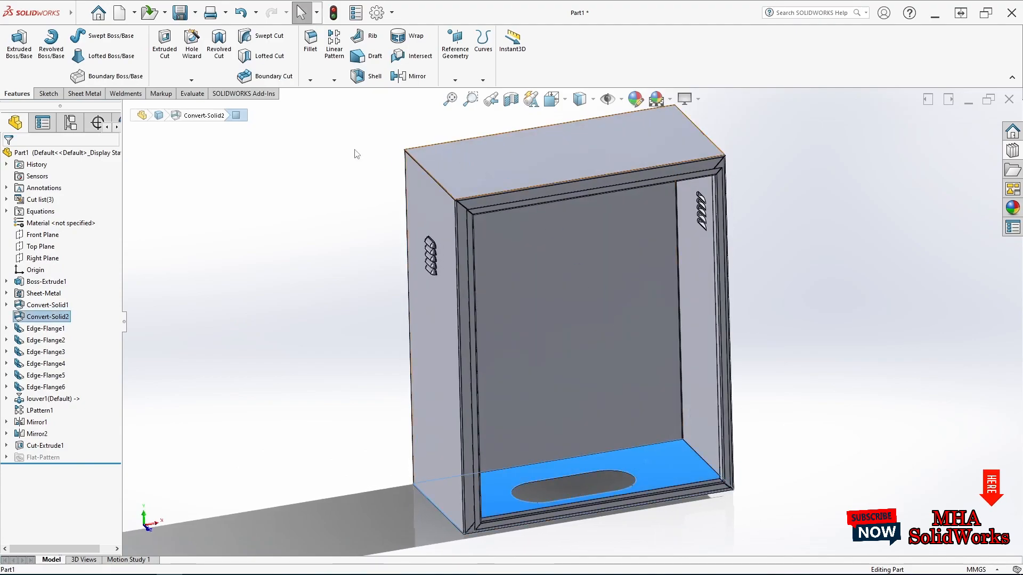
click(85, 93)
click(515, 76)
click(699, 452)
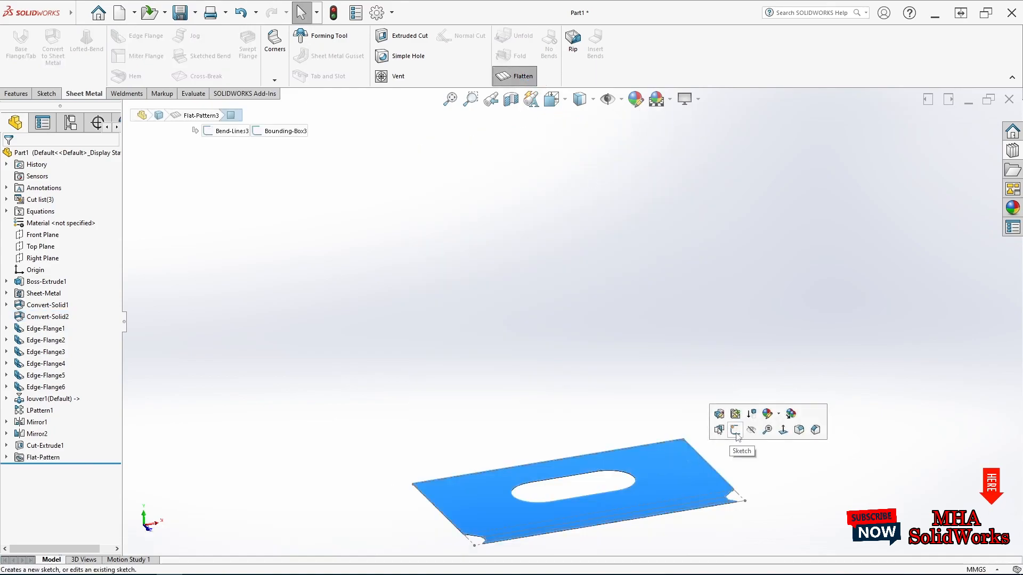
click(778, 429)
click(921, 378)
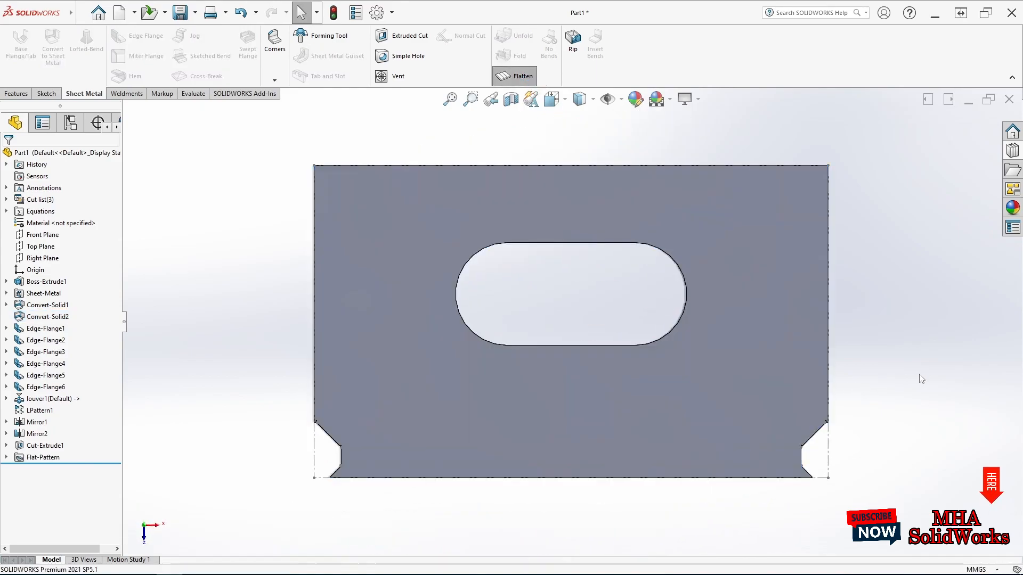
click(498, 73)
Flatten the mirrored top panel body, inspect its flat pattern face-on, and return to the complete folded box
scroll(622, 345, up, 2)
middle_drag(622, 344, 610, 218)
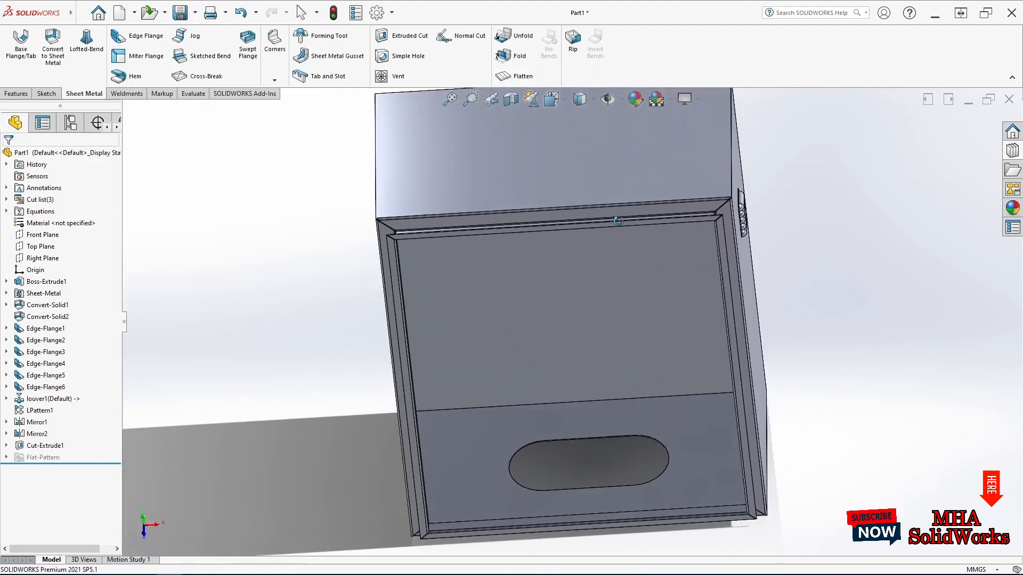
click(541, 135)
click(508, 78)
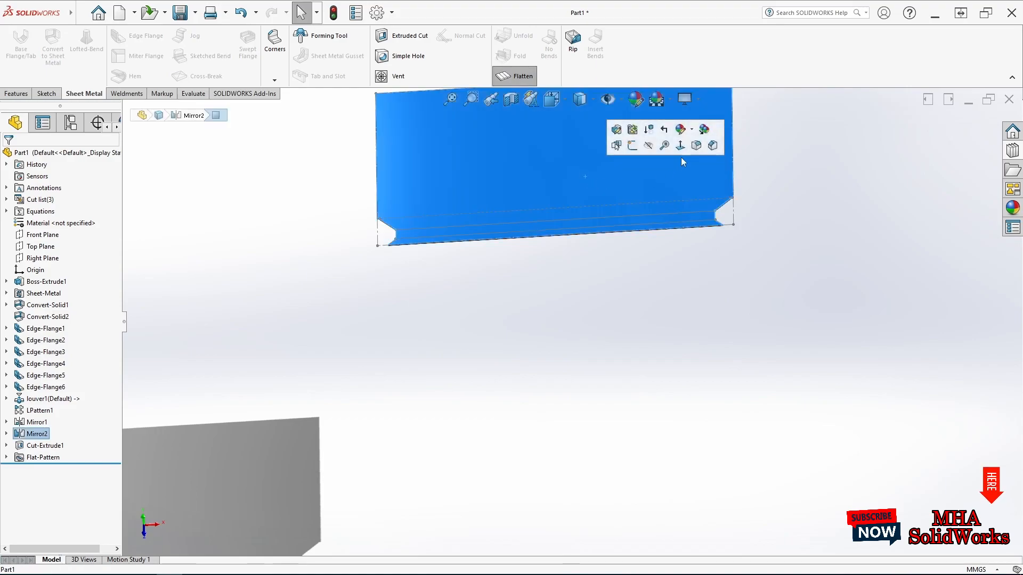
click(680, 146)
click(897, 362)
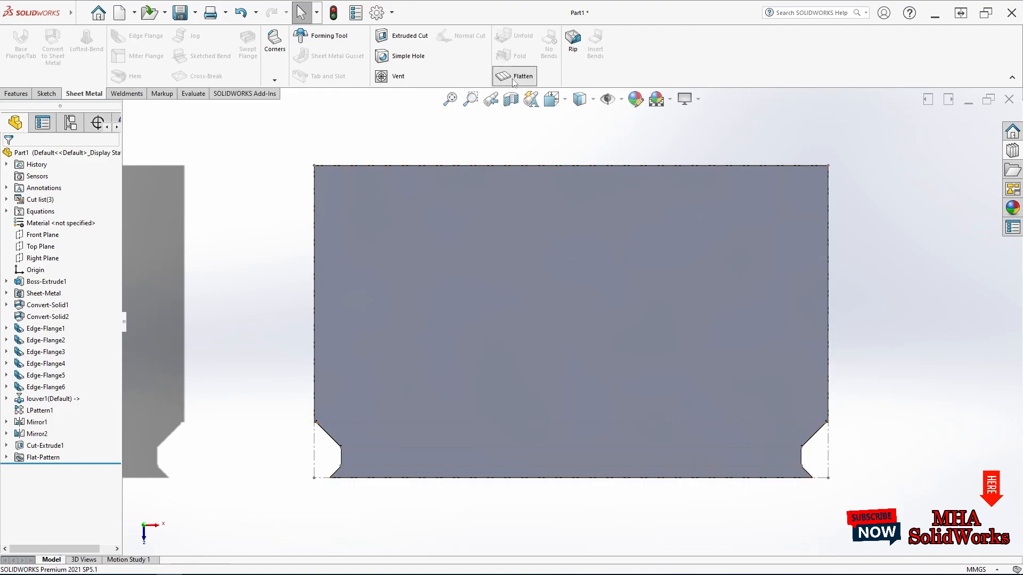
scroll(617, 285, up, 3)
middle_drag(617, 358, 642, 157)
click(450, 99)
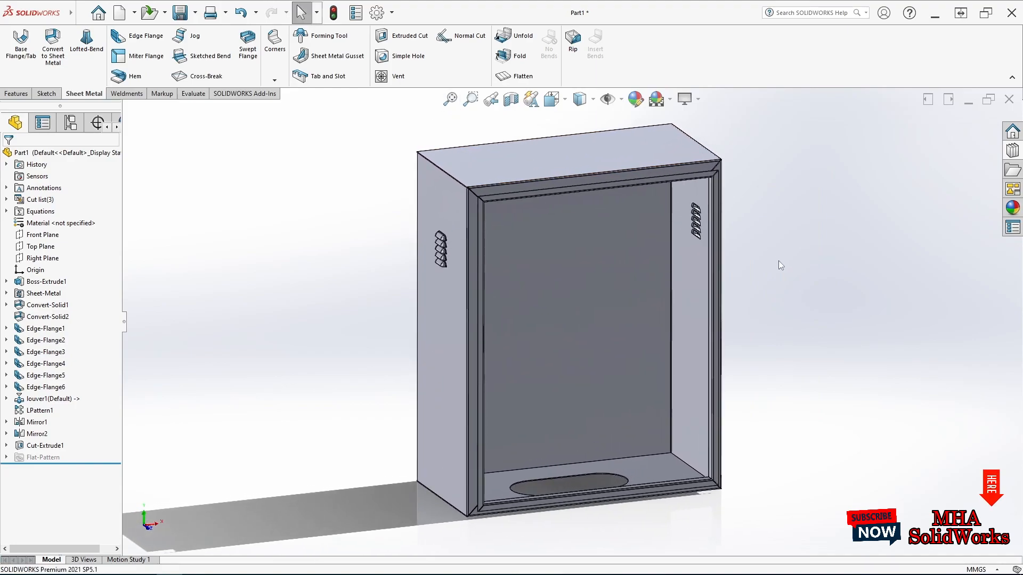